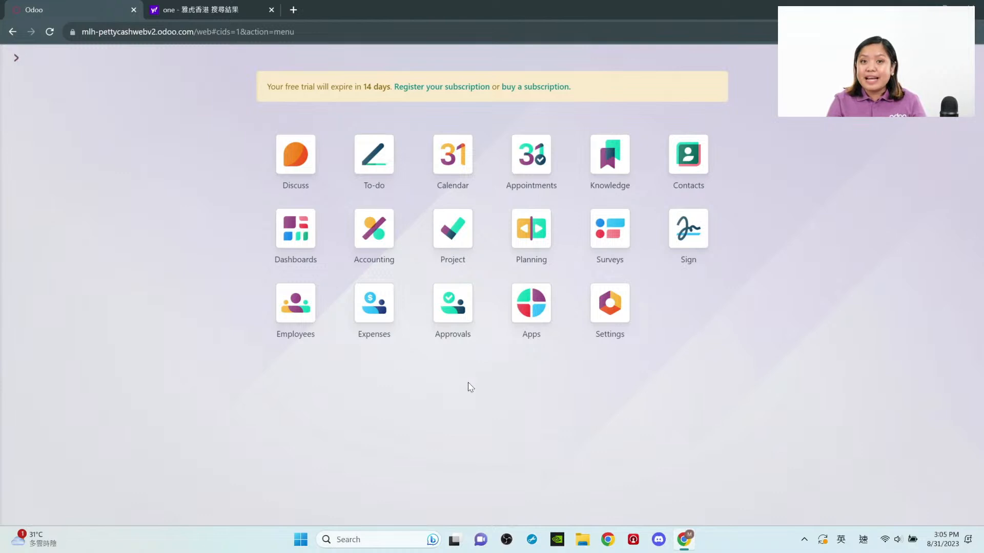
# Step: Start a new Petty Cash Voucher approval request with Employee C as request owner and display its approvers
pyautogui.click(457, 304)
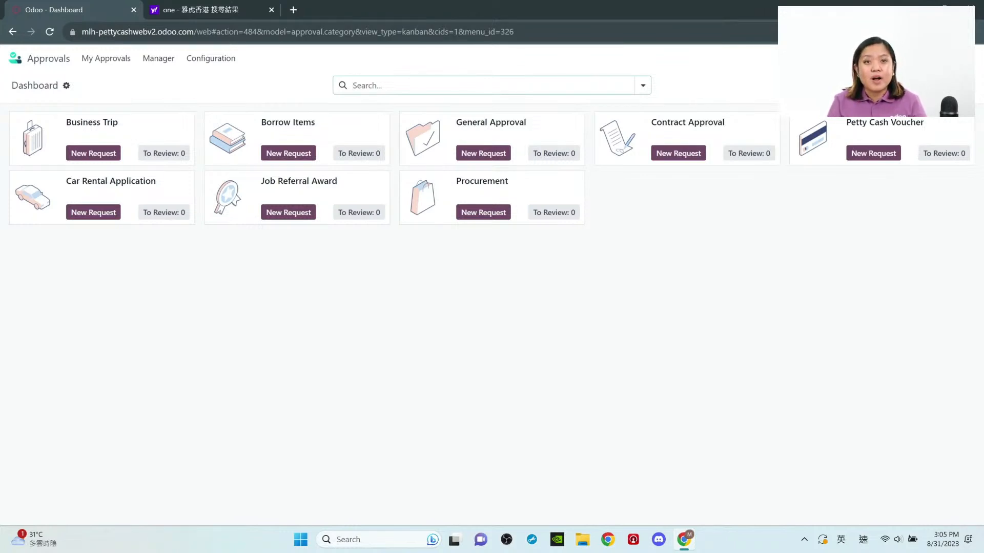
pyautogui.click(876, 154)
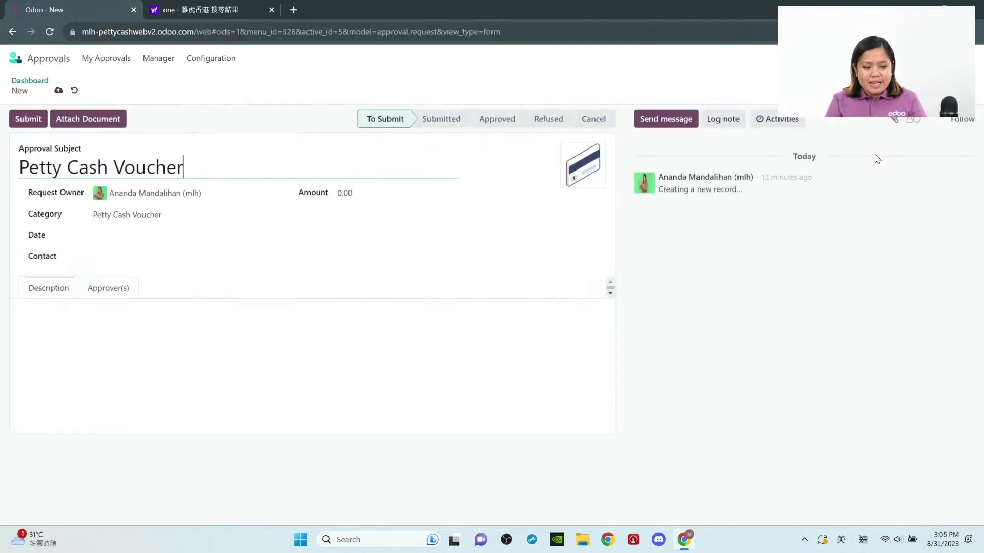
pyautogui.click(209, 193)
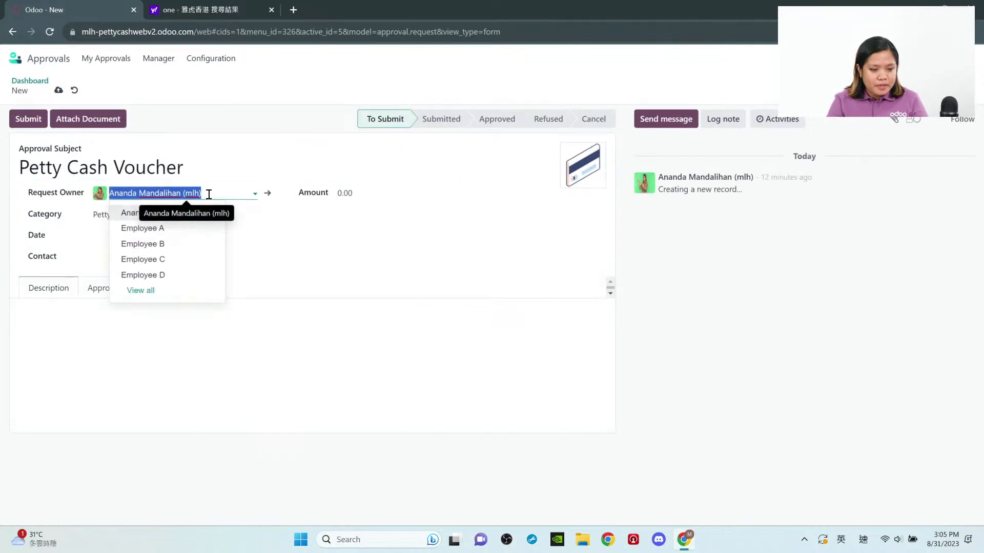
pyautogui.click(183, 259)
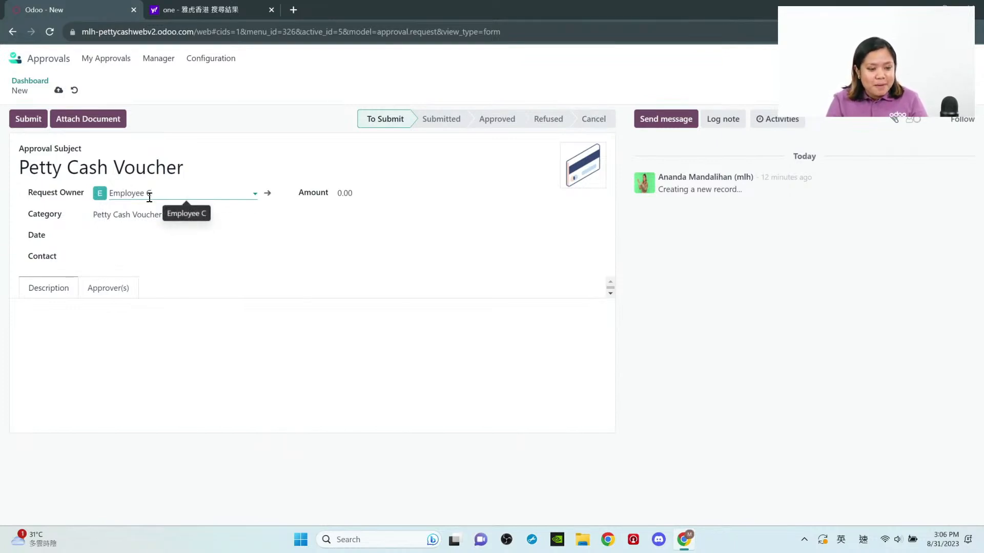
pyautogui.click(106, 285)
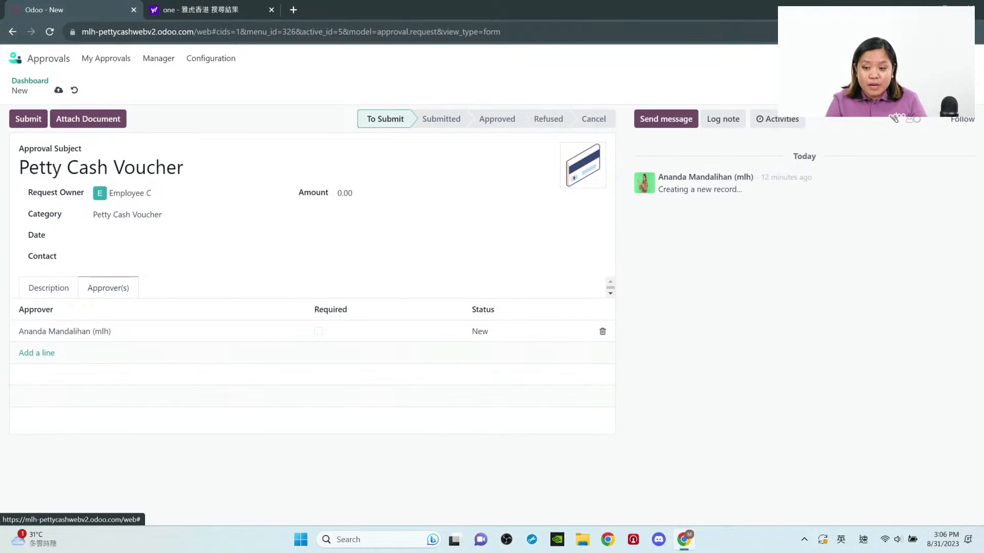
# Step: Fill in the voucher request with date 08/31/2023 15:00, contact Employee C and an amount of 4000
pyautogui.click(141, 236)
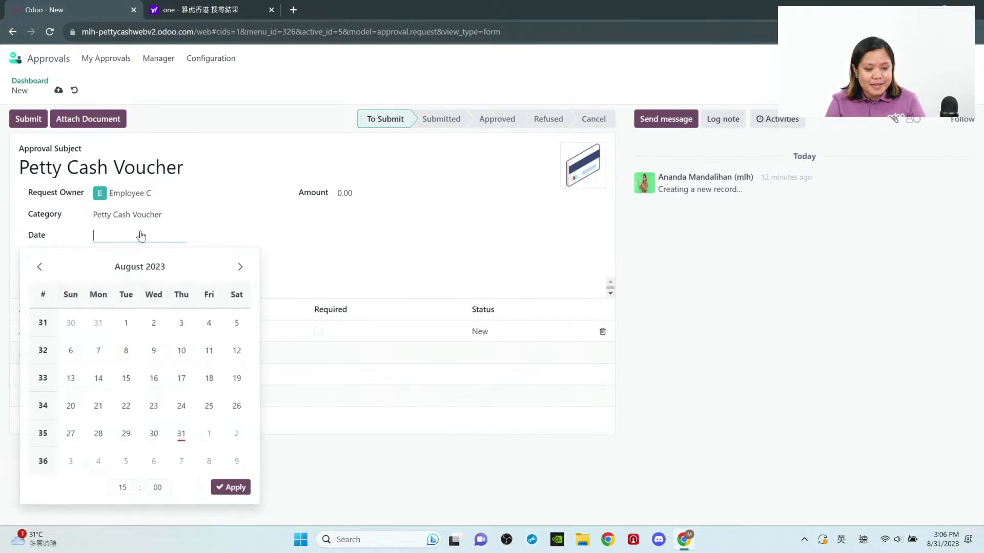
pyautogui.click(180, 436)
pyautogui.click(232, 488)
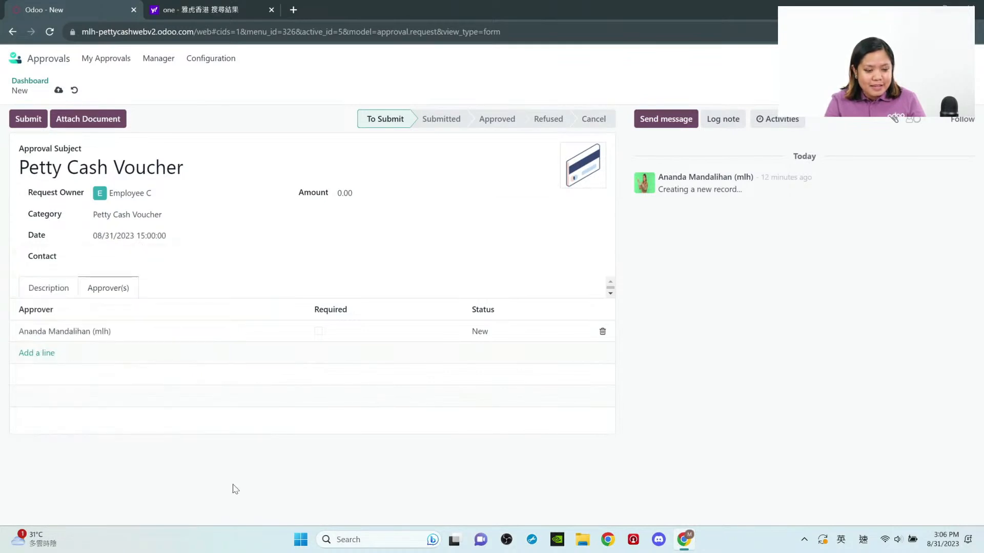
pyautogui.click(145, 256)
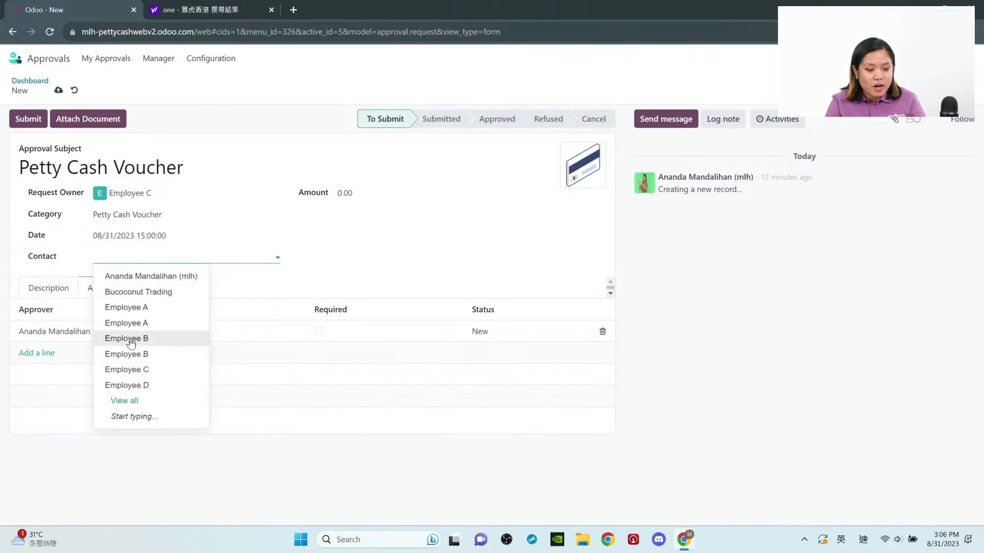
pyautogui.click(144, 370)
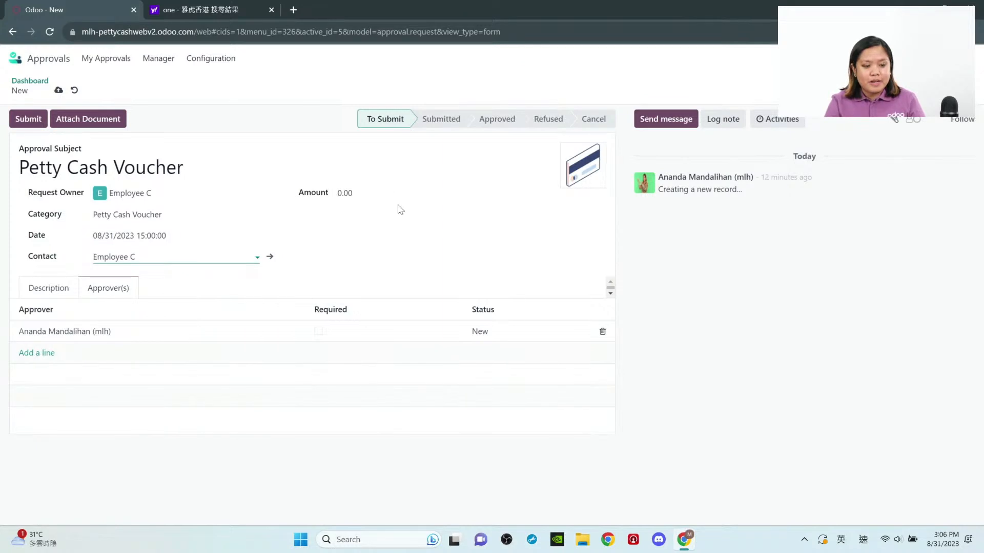
pyautogui.click(367, 198)
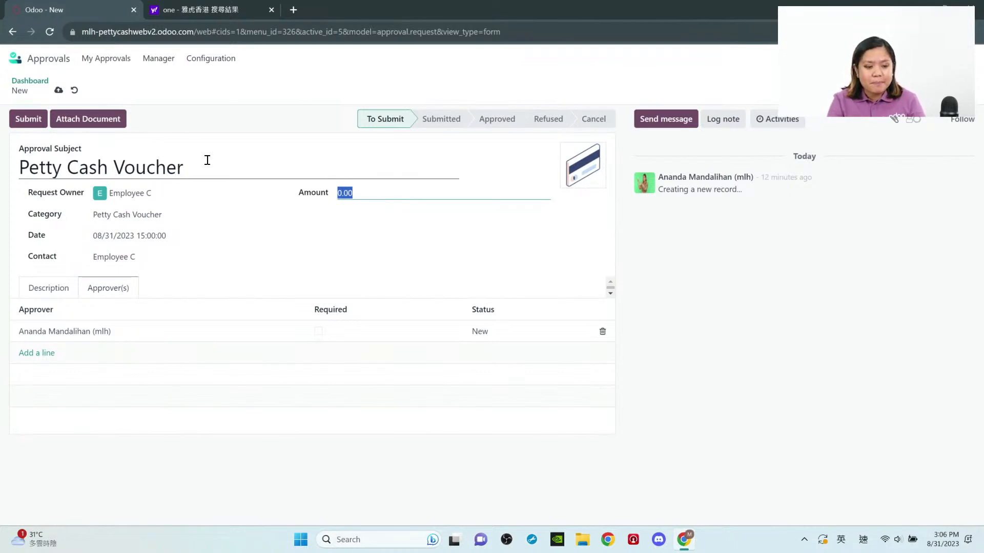
pyautogui.write('4000')
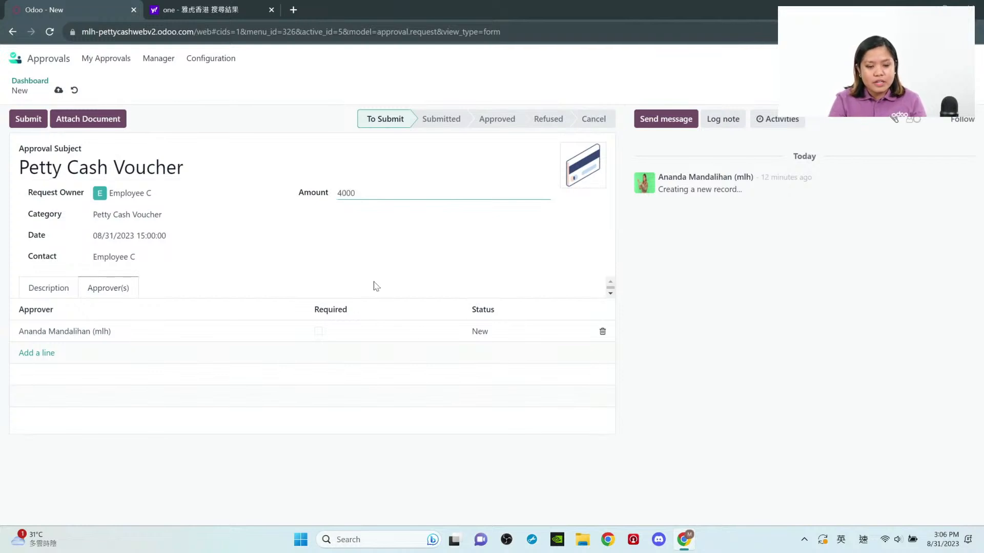
pyautogui.click(367, 258)
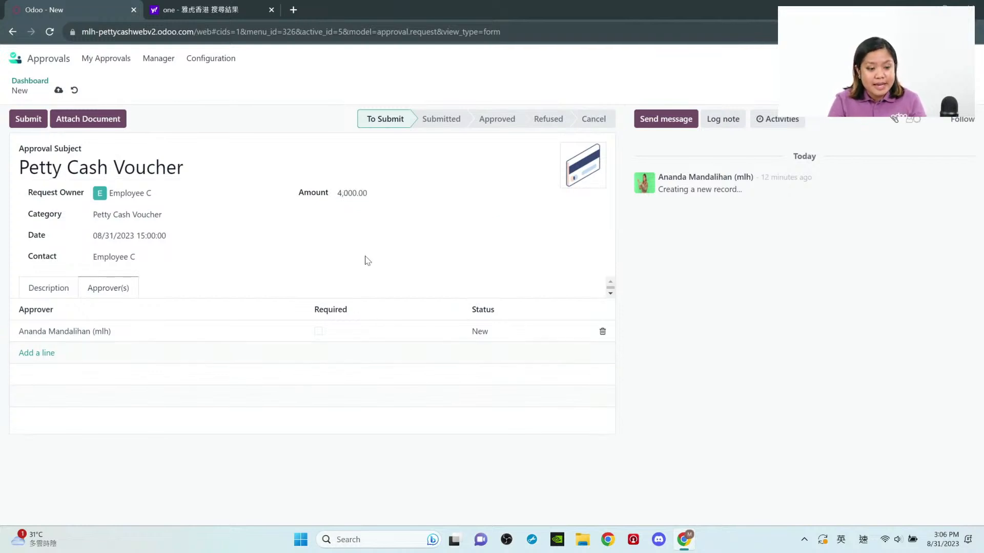
# Step: Submit the petty cash voucher request and approve it
pyautogui.click(32, 125)
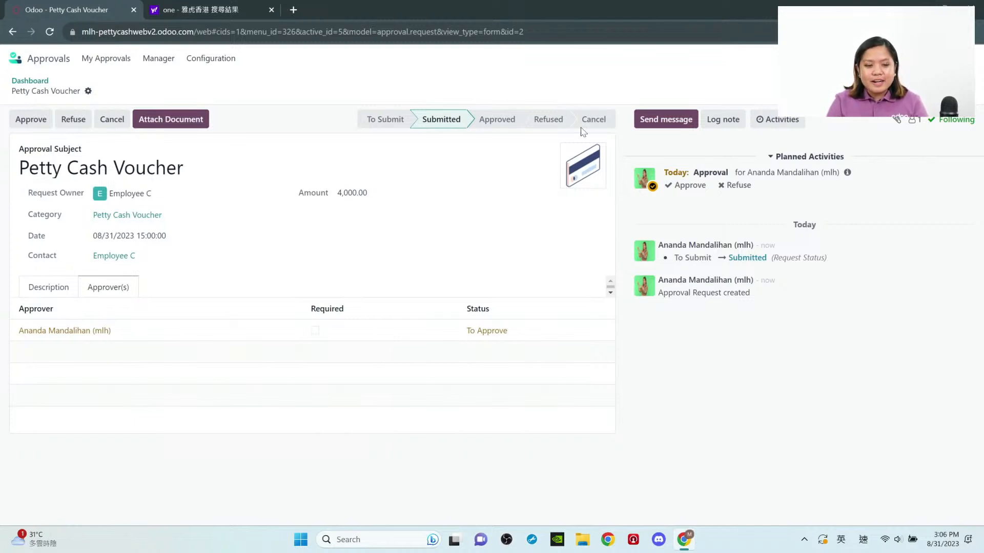
pyautogui.click(30, 125)
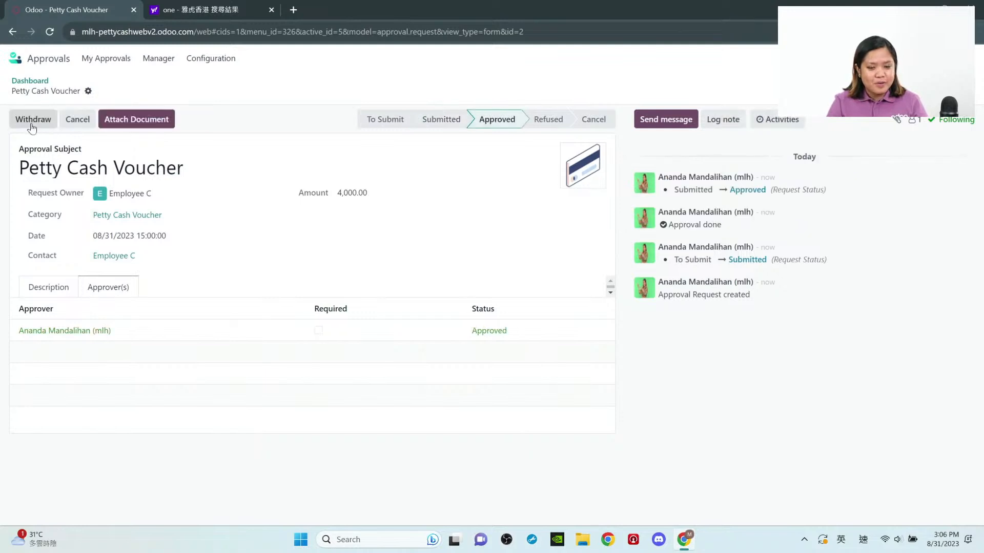
# Step: In Accounting, check the configuration of the Petty Cash journal and return to the accounting dashboard
pyautogui.click(18, 61)
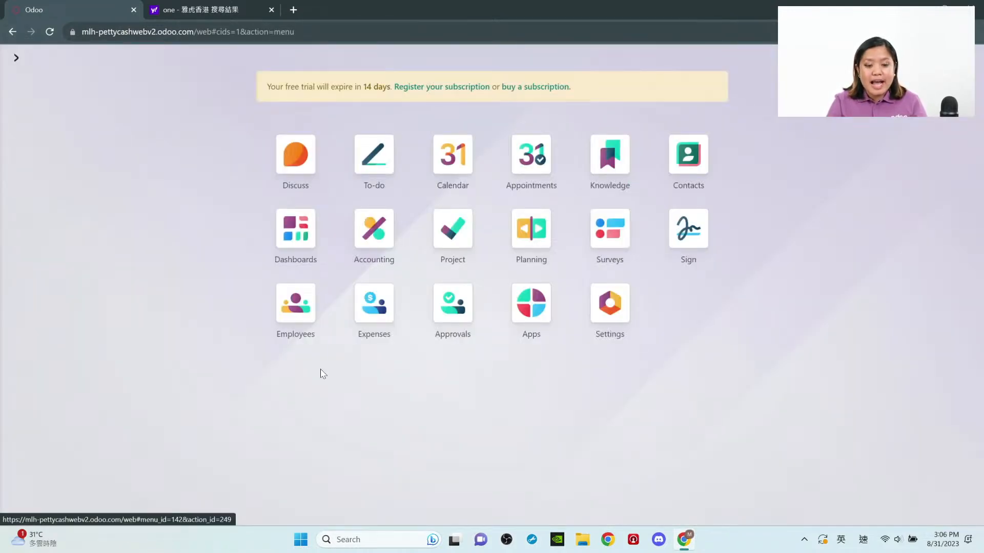
pyautogui.click(379, 266)
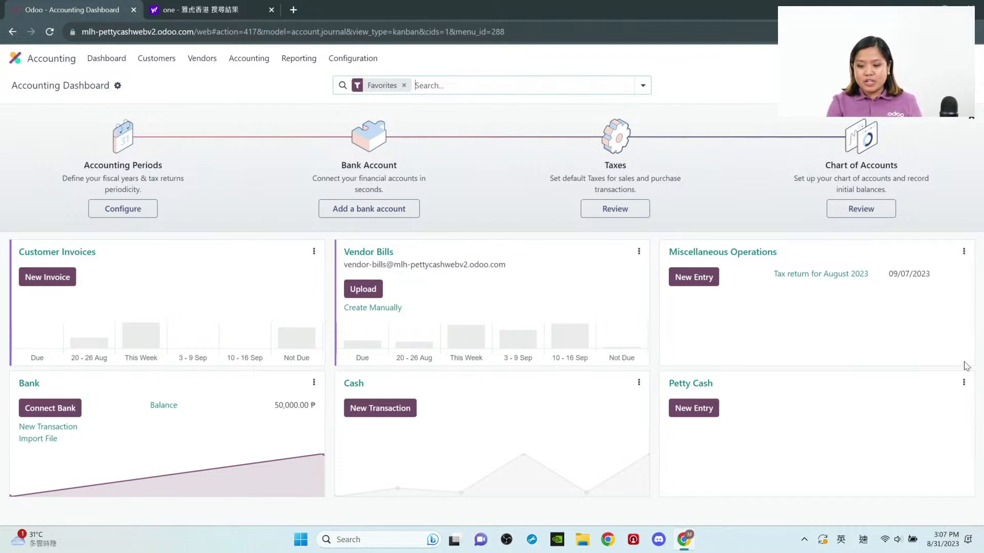
pyautogui.click(965, 384)
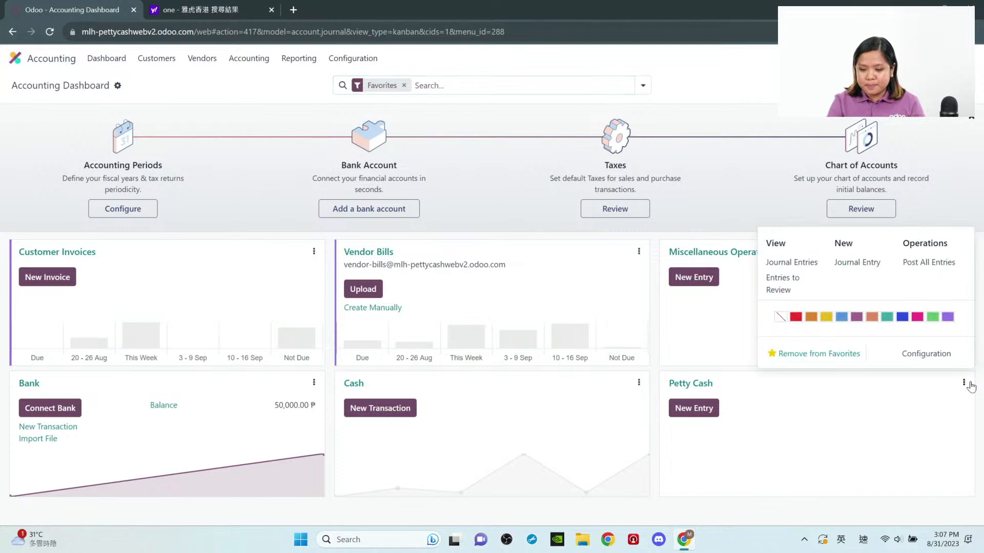
pyautogui.click(939, 357)
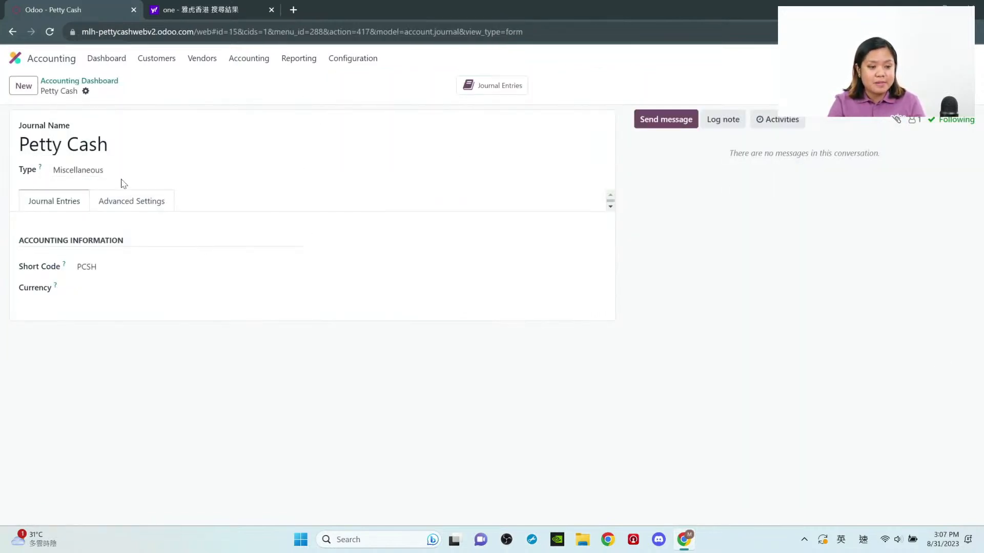
pyautogui.click(85, 81)
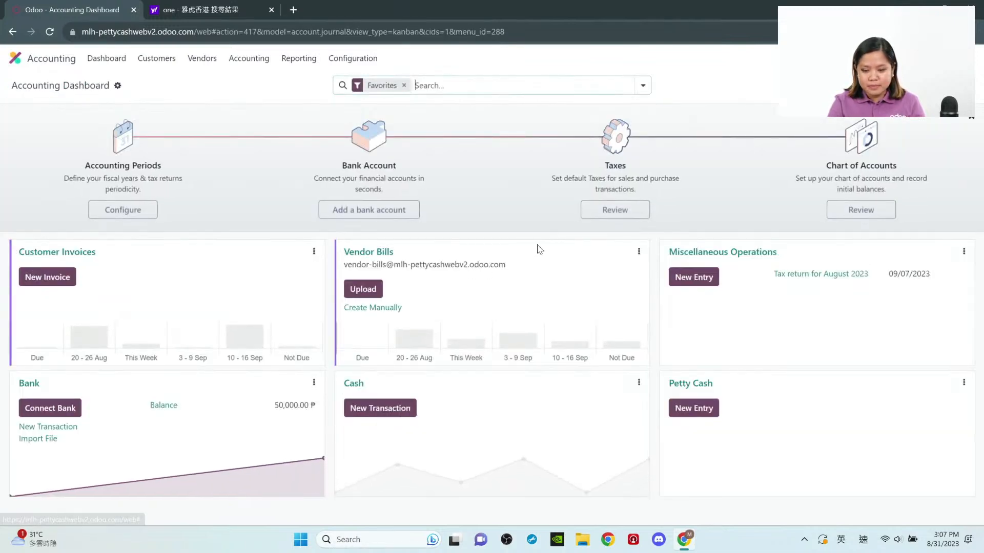
# Step: Create a Petty Cash journal entry crediting 100001 Bank with 4000 and add a balancing 100102 Petty Cash line
pyautogui.click(714, 414)
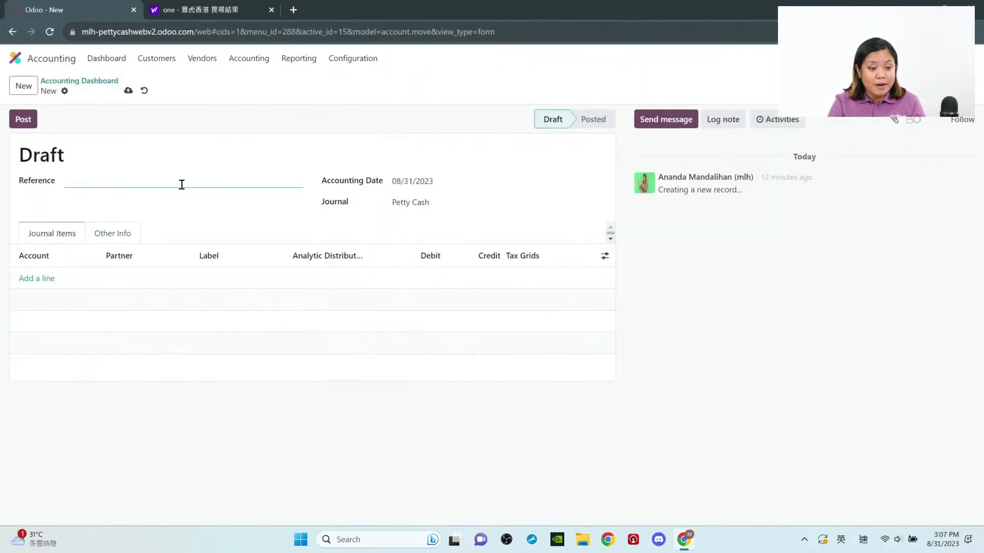
pyautogui.click(41, 282)
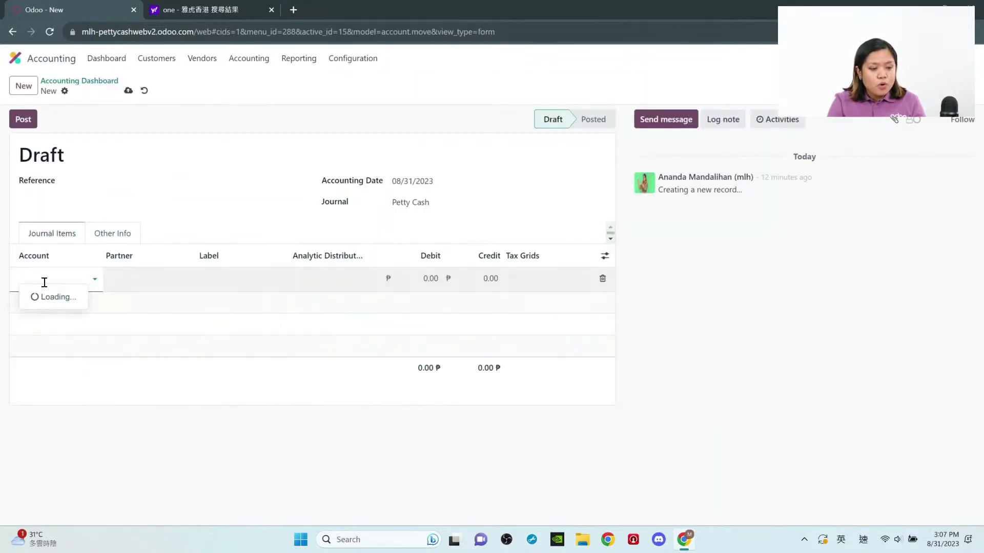
pyautogui.click(58, 312)
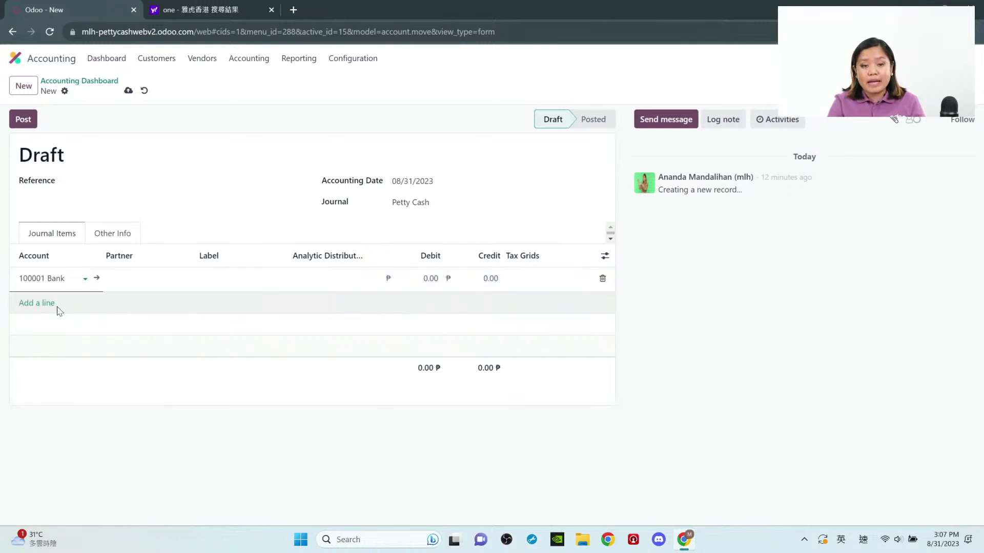
pyautogui.click(487, 277)
pyautogui.write('4000')
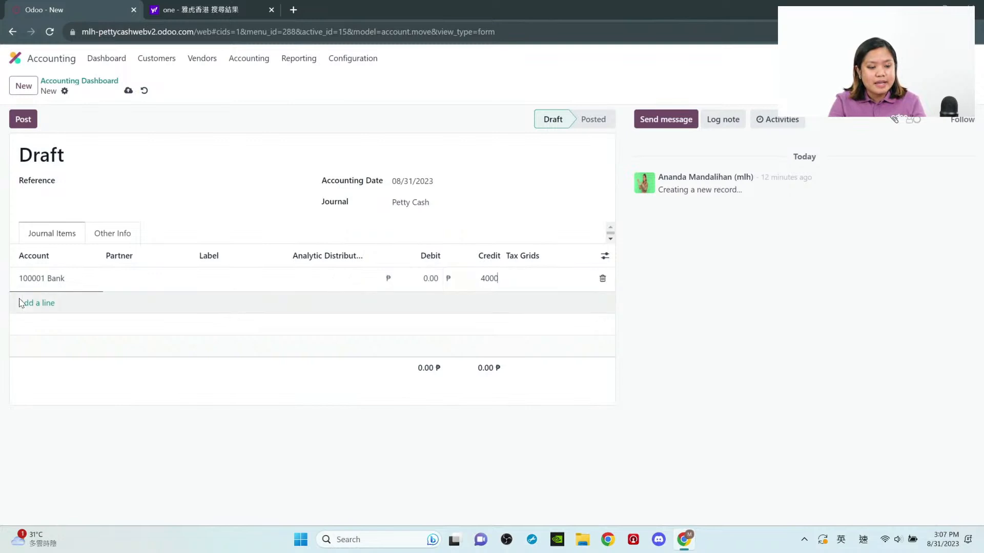
pyautogui.click(36, 303)
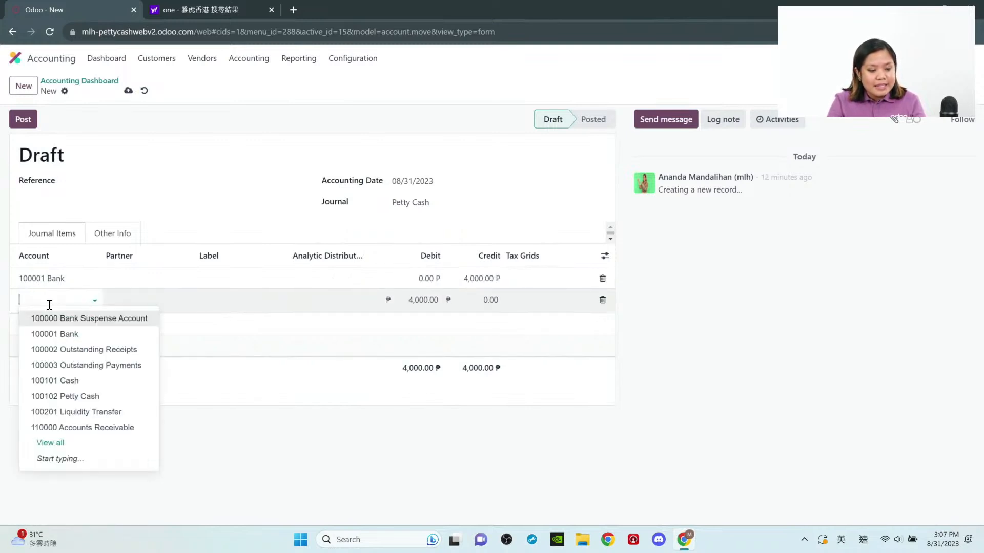
pyautogui.click(68, 398)
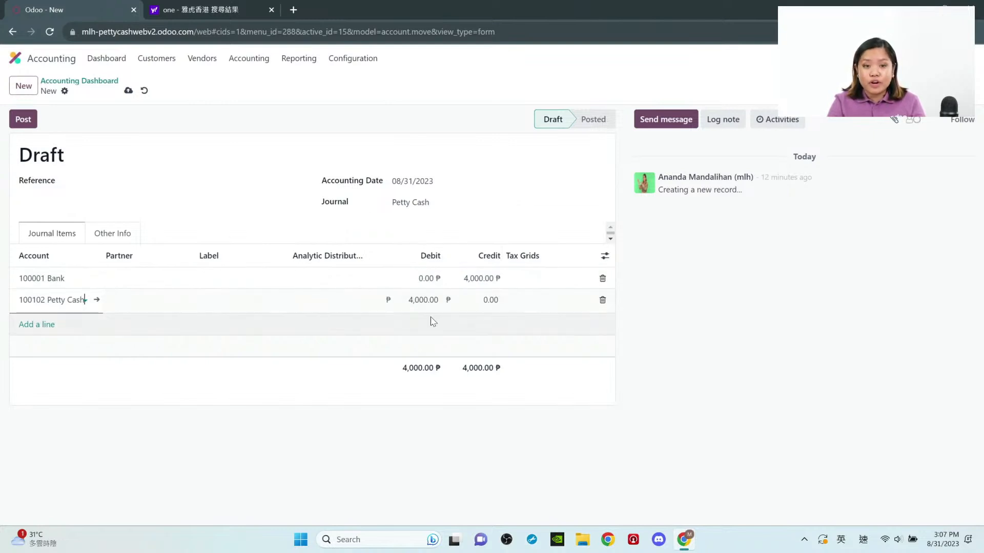
# Step: Set Employee C as the partner on both the Bank and Petty Cash lines
pyautogui.click(139, 277)
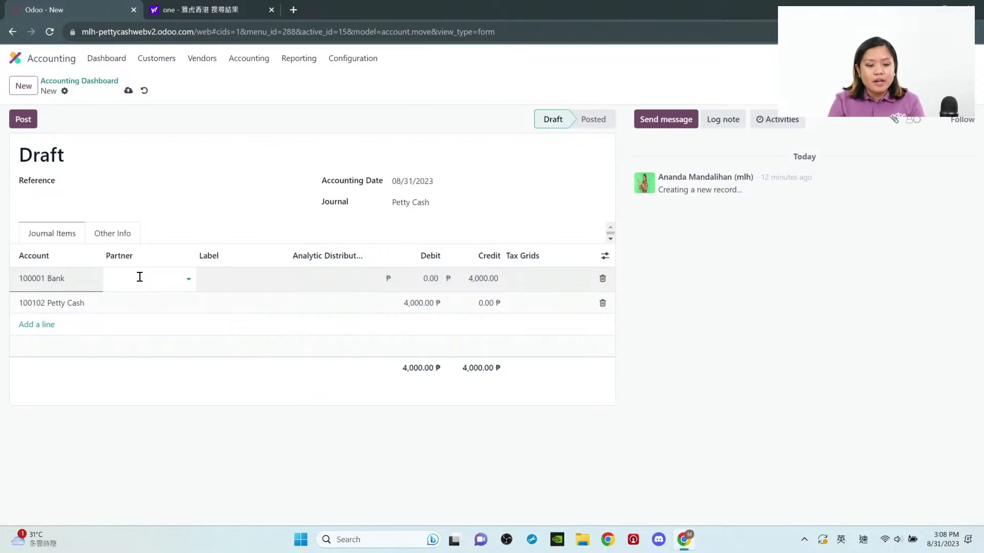
pyautogui.click(139, 277)
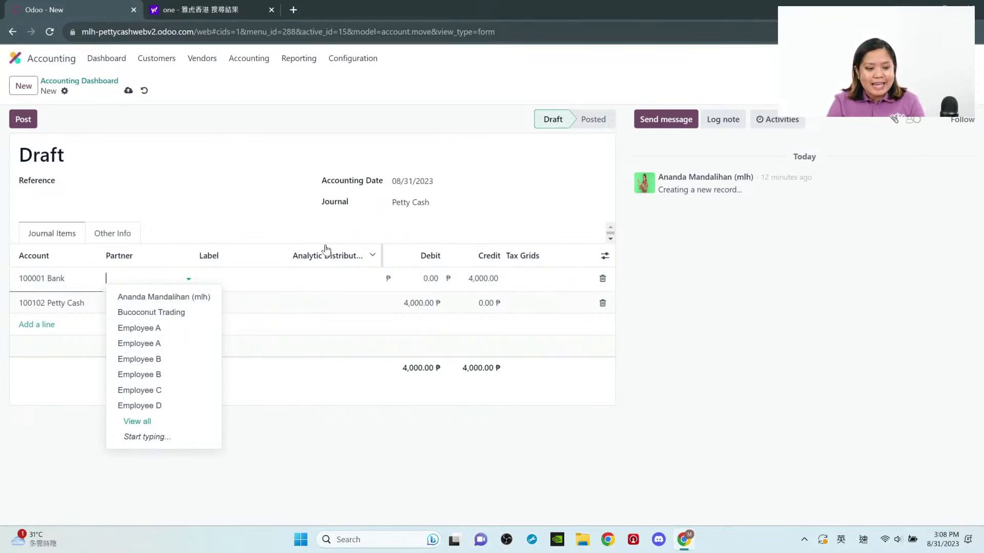
pyautogui.click(187, 391)
pyautogui.click(169, 300)
pyautogui.click(193, 413)
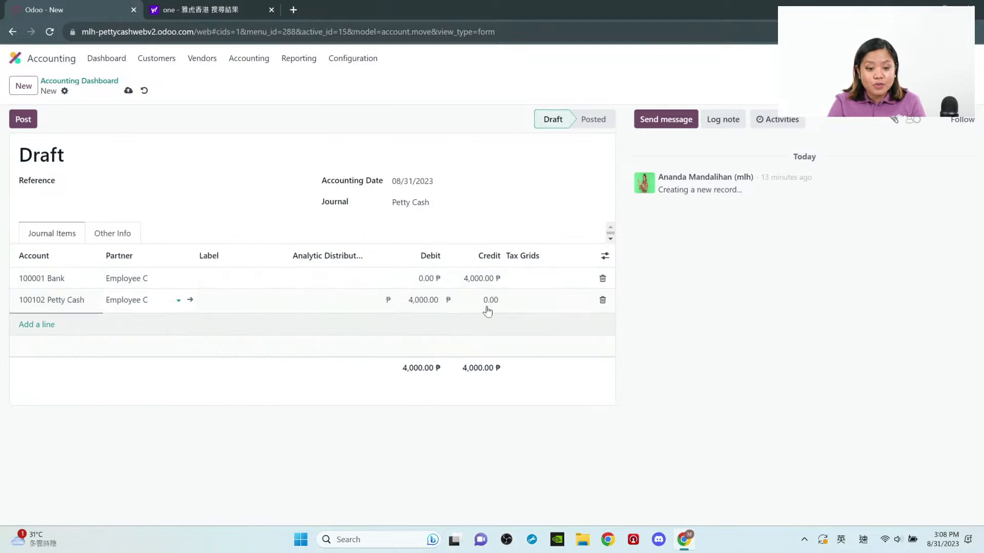
# Step: Label the Bank line "For client visit Batanes" and copy the same label to the Petty Cash line
pyautogui.click(260, 290)
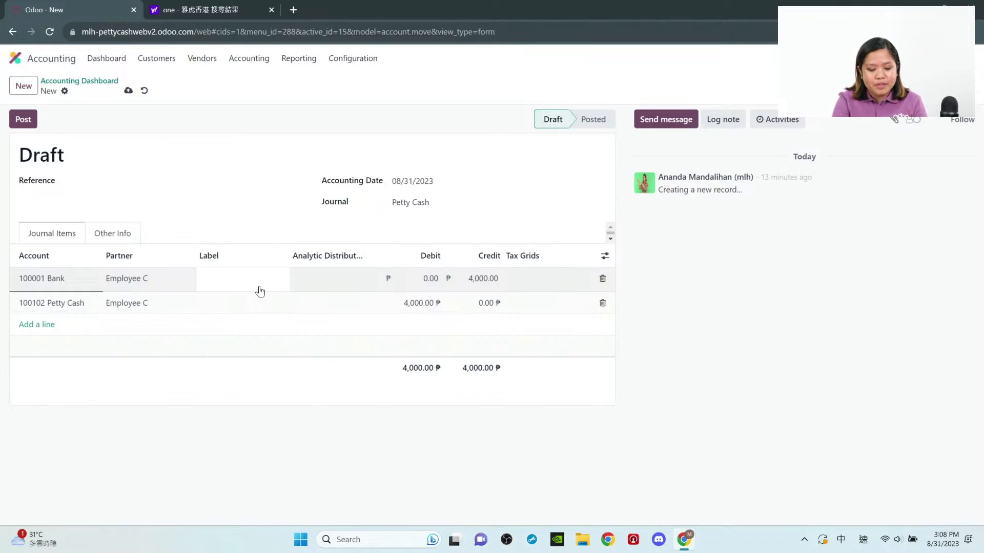
pyautogui.write('For client vi')
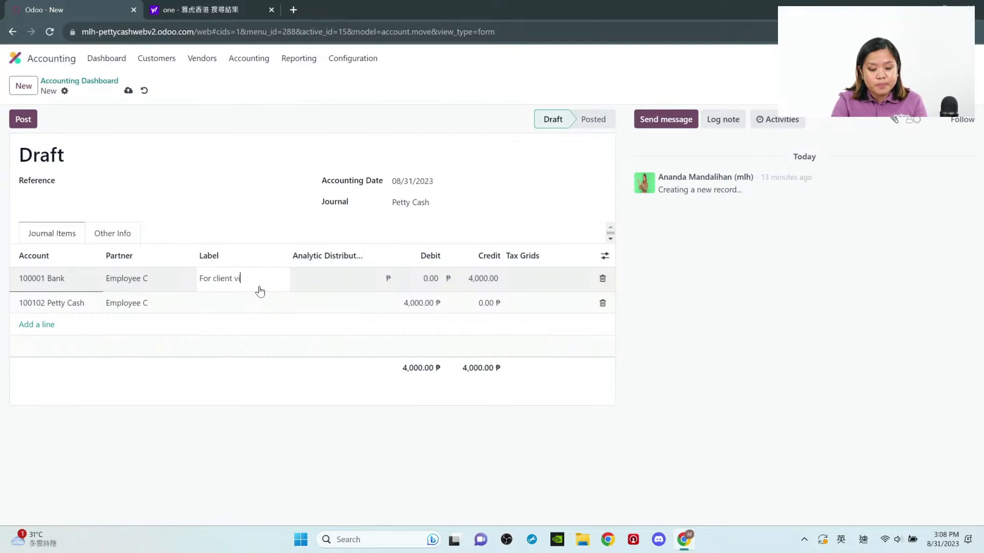
pyautogui.write('sit Batanes')
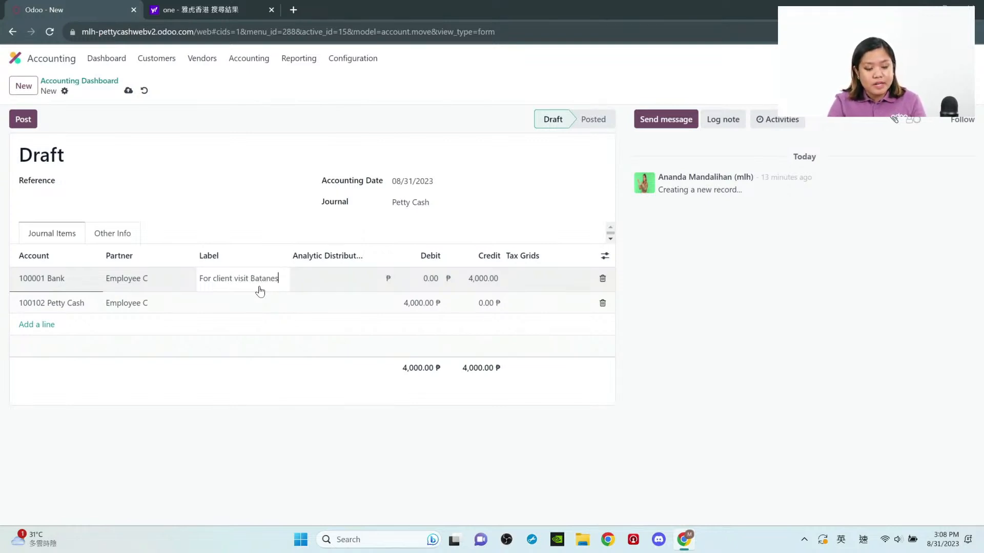
pyautogui.hotkey('ctrl', 'a')
pyautogui.hotkey('ctrl', 'c')
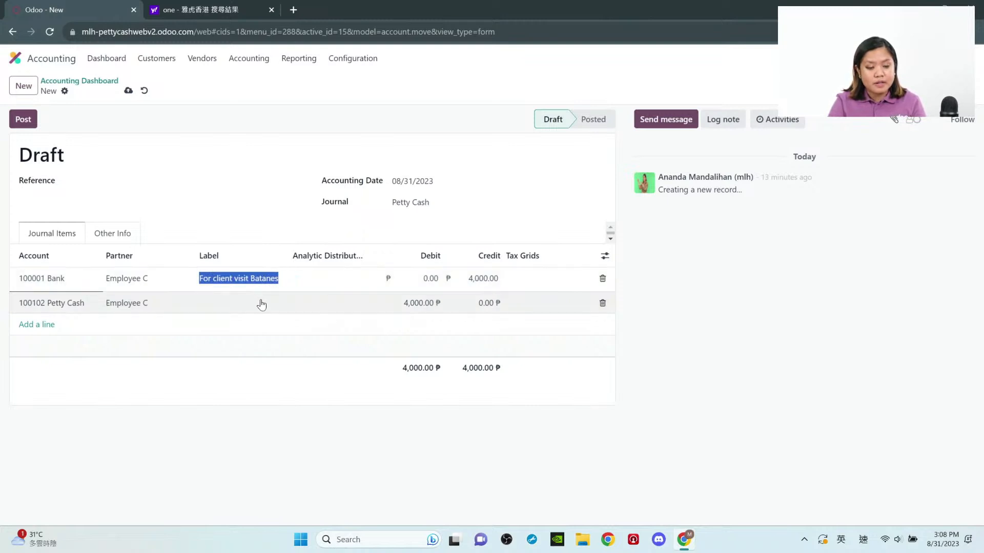
pyautogui.click(261, 299)
pyautogui.hotkey('ctrl', 'v')
# Step: Assign the Administrative analytic account to both the Bank and Petty Cash lines, and post the journal entry
pyautogui.click(359, 278)
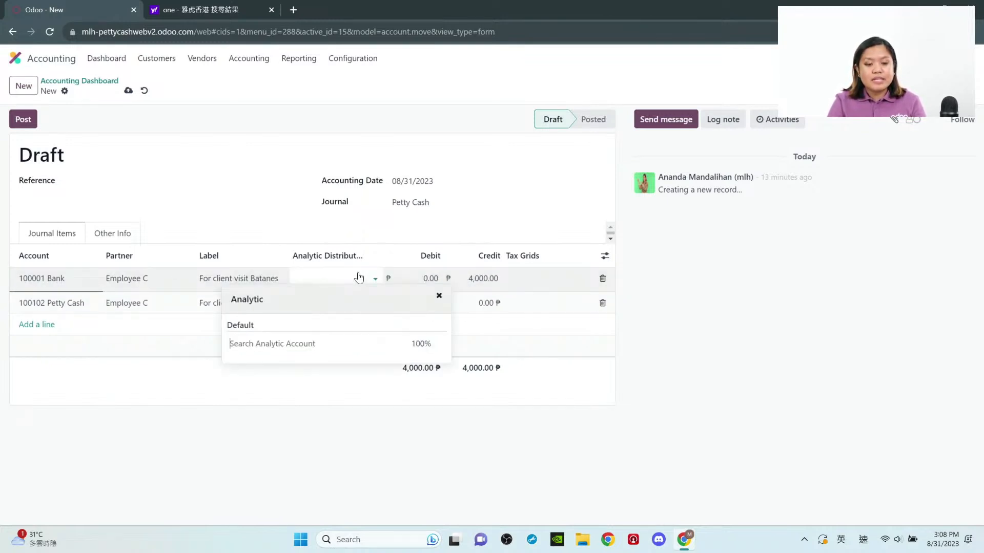
pyautogui.click(270, 343)
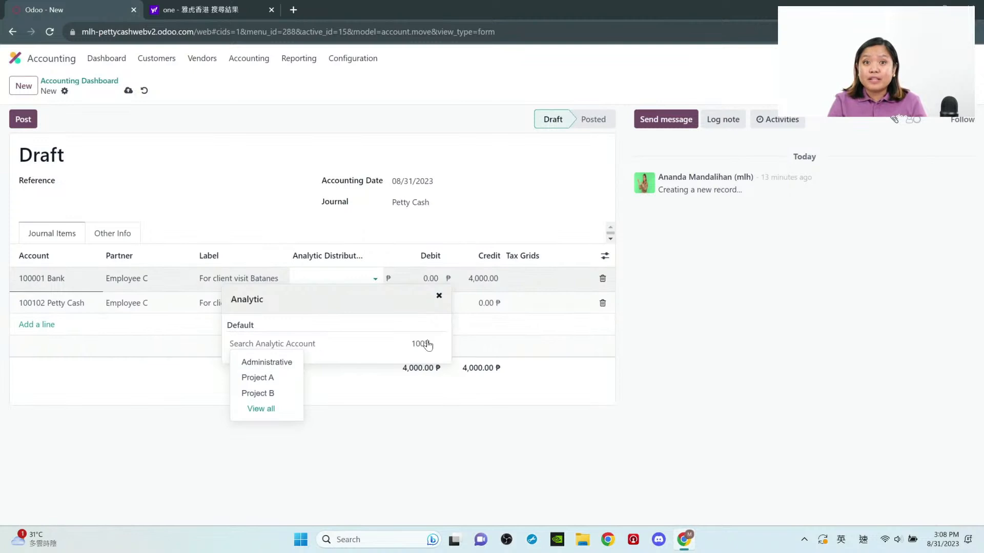
pyautogui.click(285, 363)
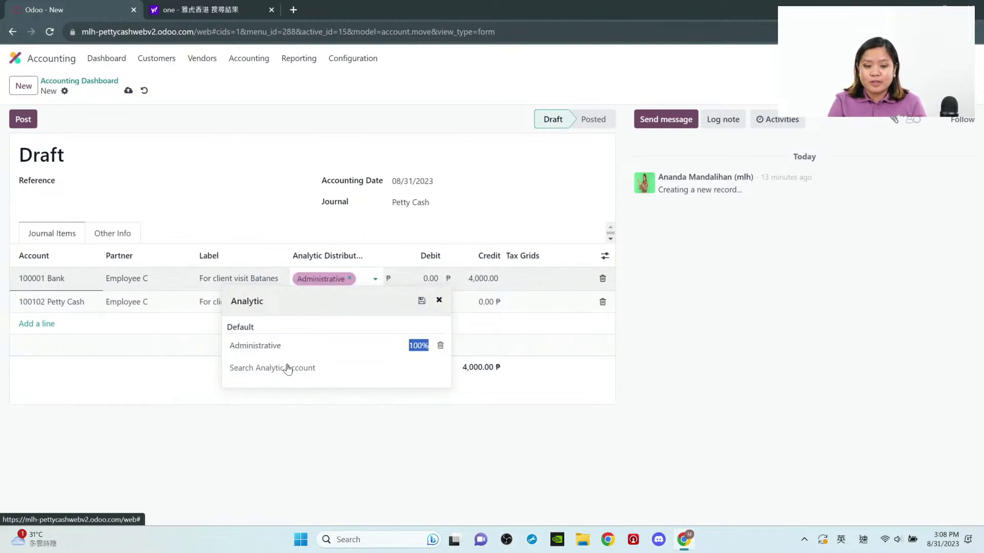
pyautogui.click(401, 241)
pyautogui.click(333, 301)
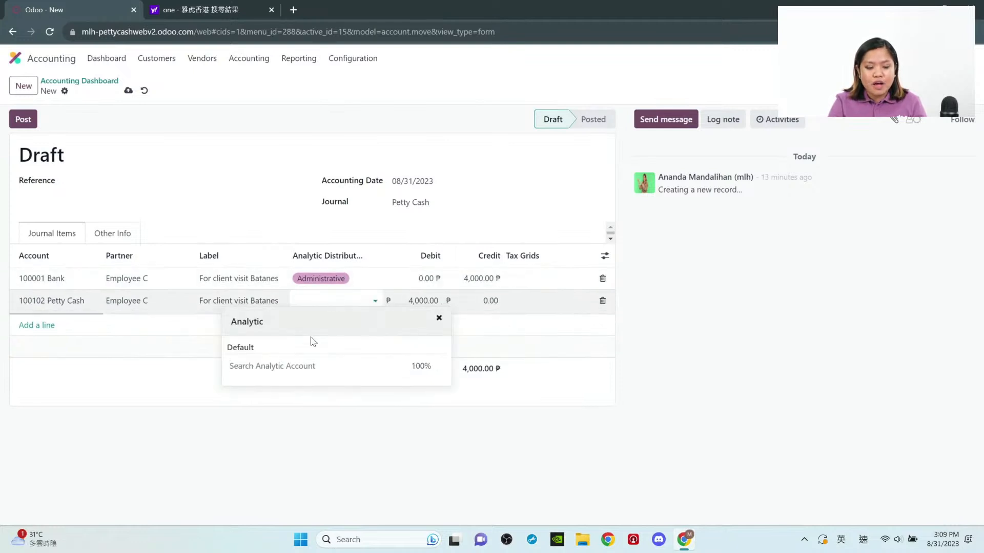
pyautogui.click(270, 368)
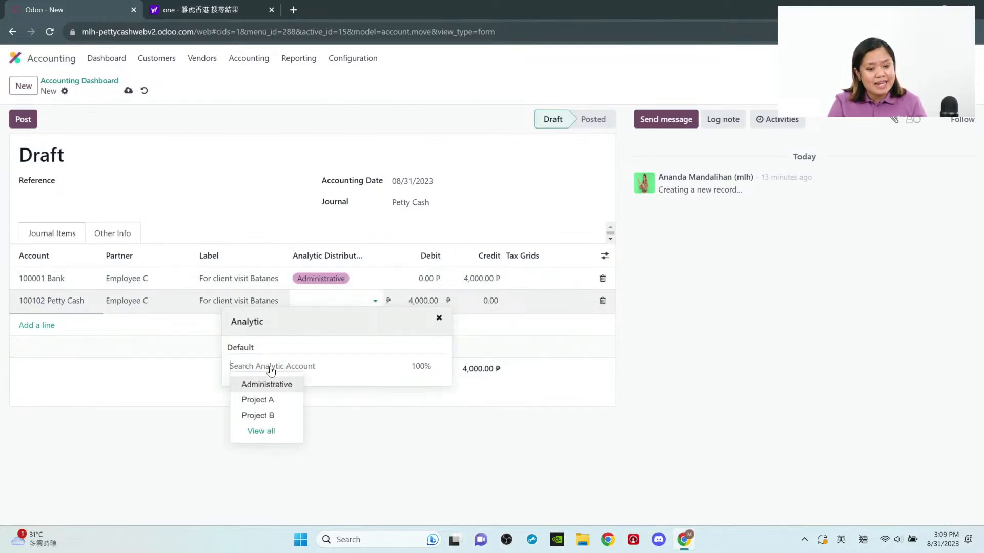
pyautogui.click(266, 387)
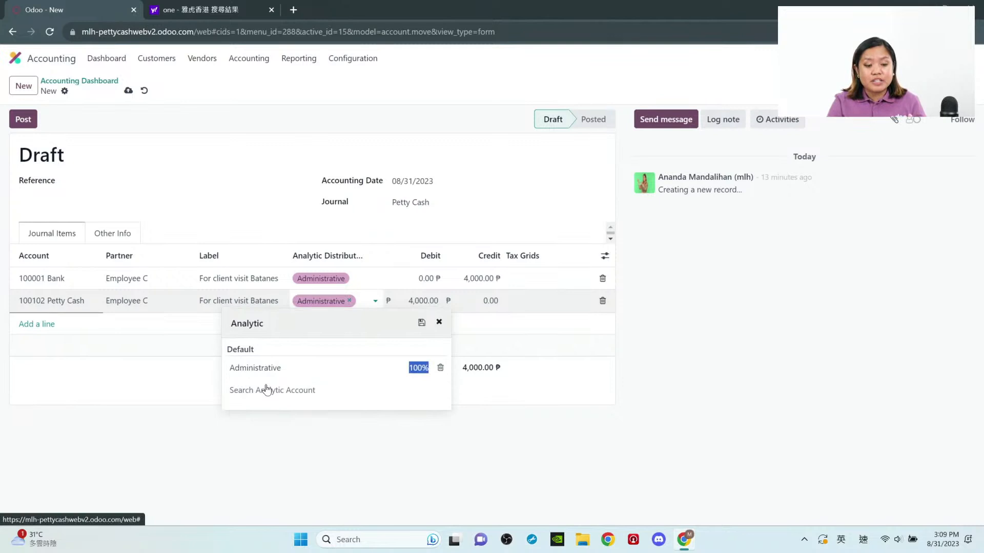
pyautogui.click(656, 439)
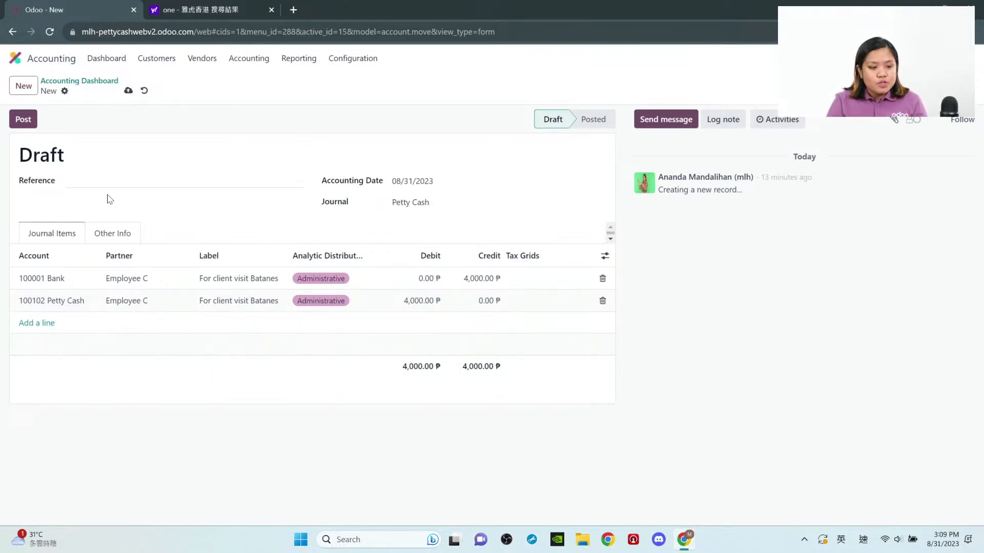
pyautogui.click(31, 123)
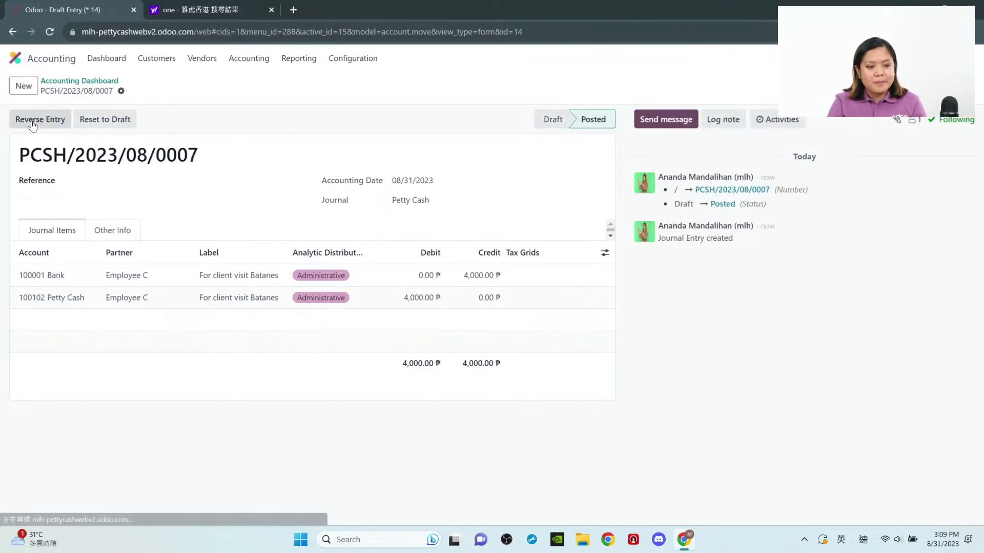
# Step: View the posted journal items with full journal entry numbers, group them by partner, and expand the Employee C group
pyautogui.click(308, 58)
pyautogui.click(262, 61)
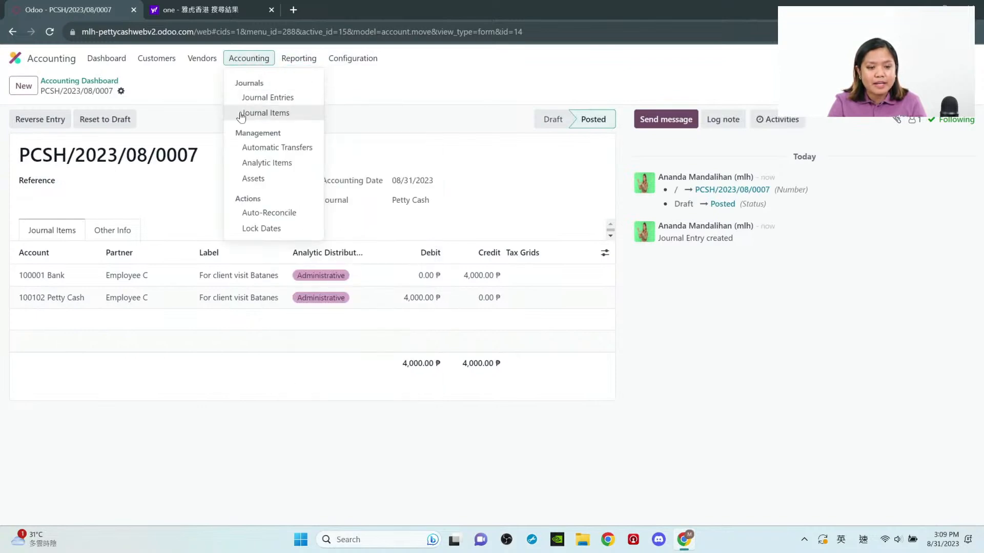
pyautogui.click(241, 113)
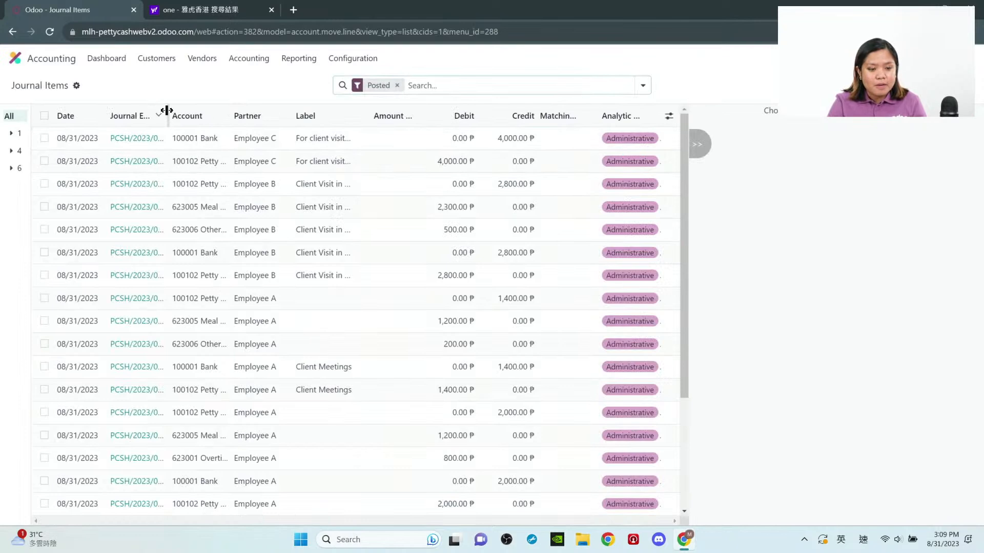
pyautogui.moveTo(167, 111); pyautogui.dragTo(209, 115)
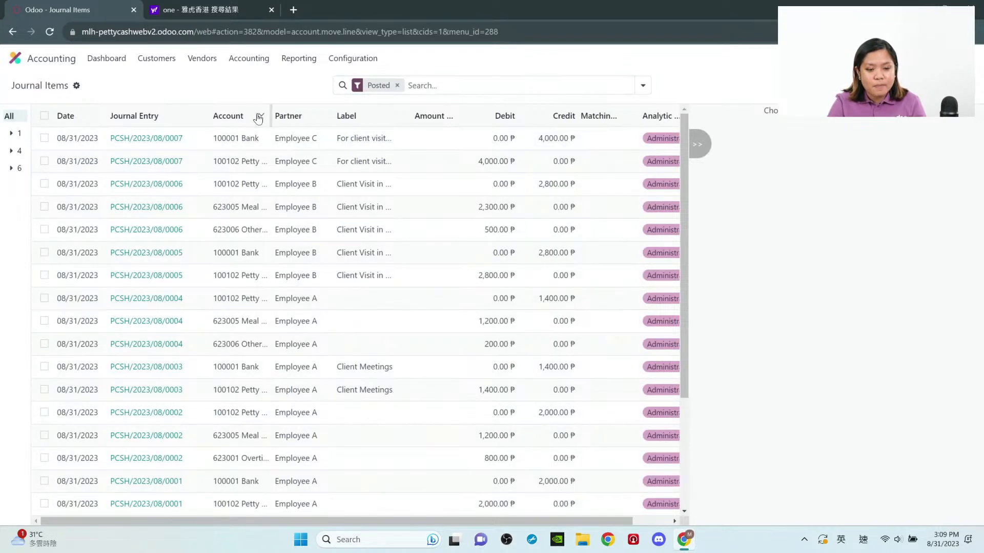
pyautogui.click(643, 86)
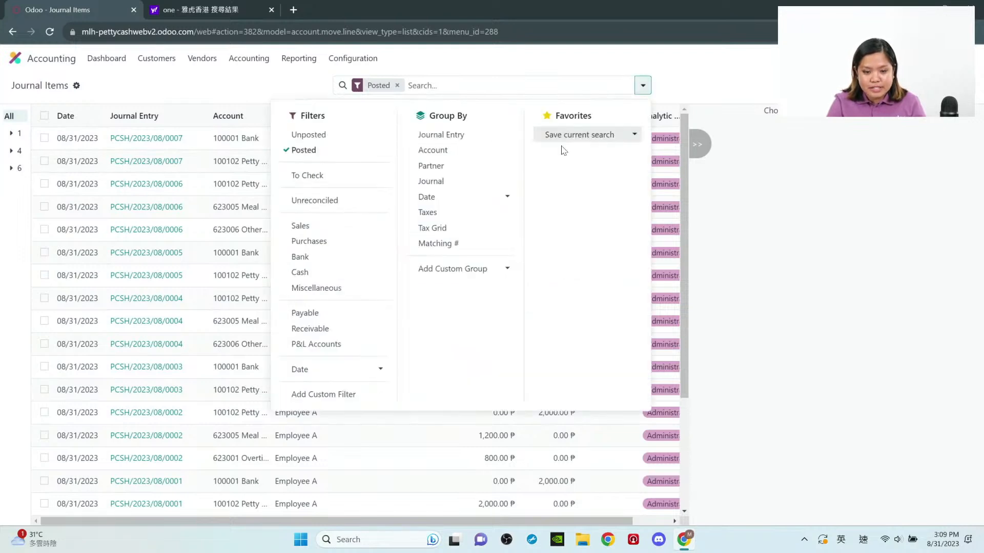
pyautogui.click(476, 169)
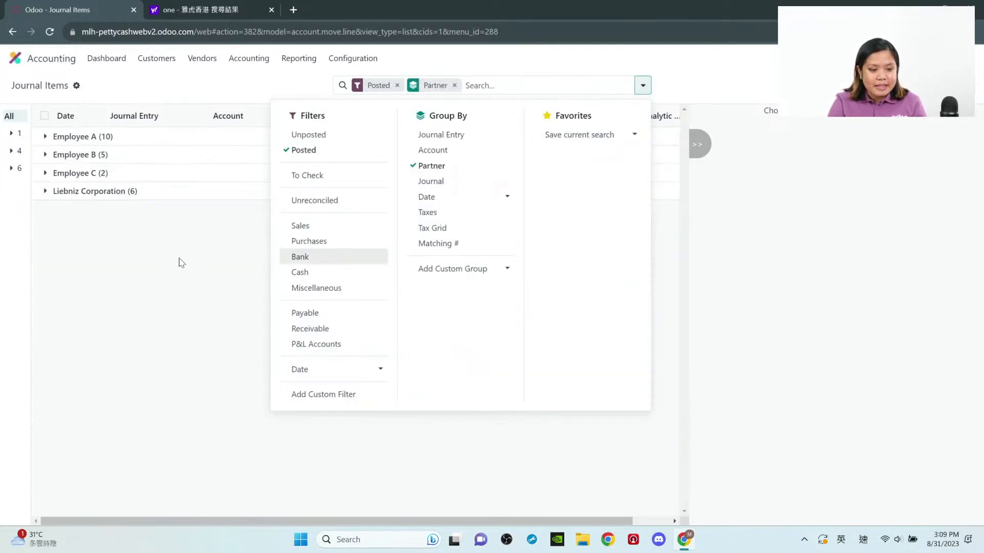
pyautogui.click(180, 261)
pyautogui.click(101, 176)
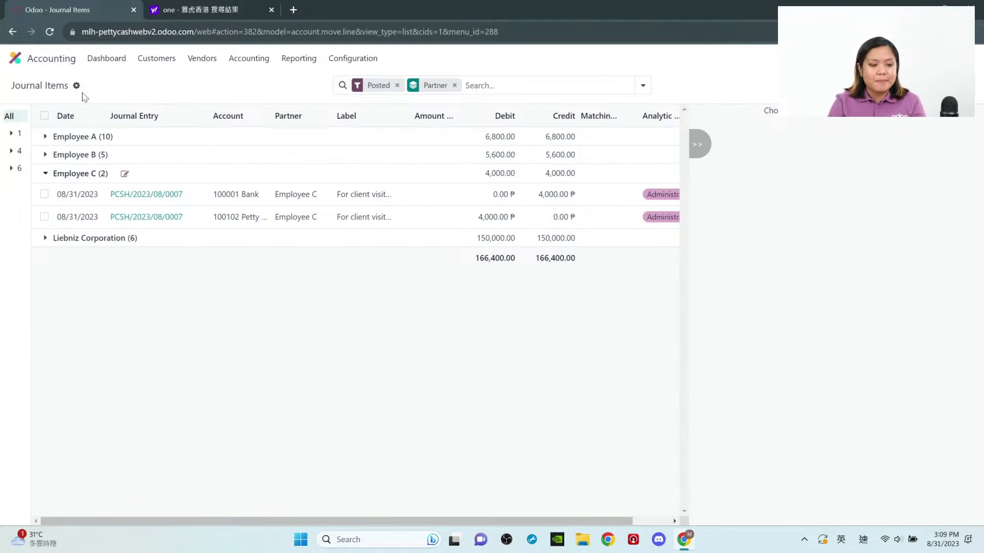
# Step: Switch to Approvals and open Employee C's Petty Cash Voucher from the list of all approvals
pyautogui.click(34, 67)
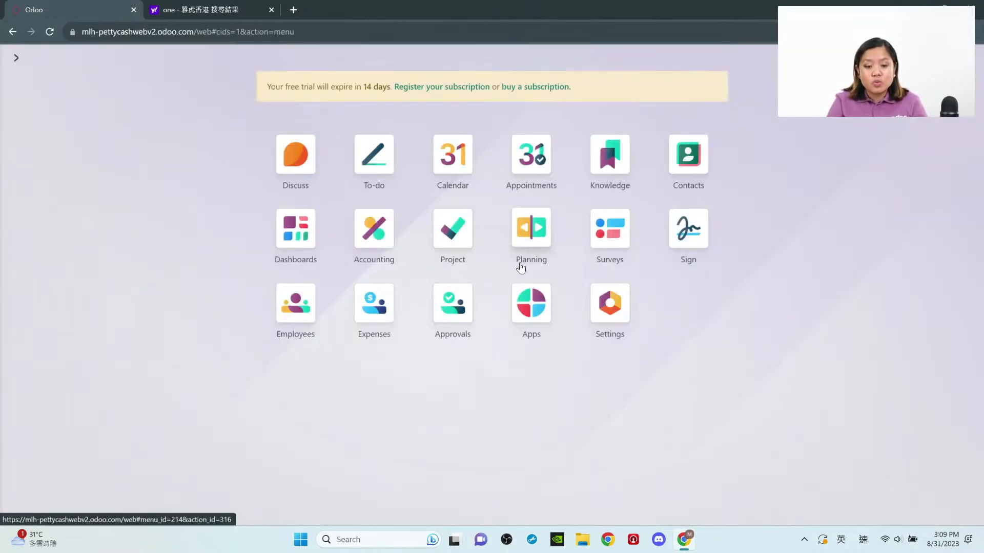
pyautogui.click(451, 316)
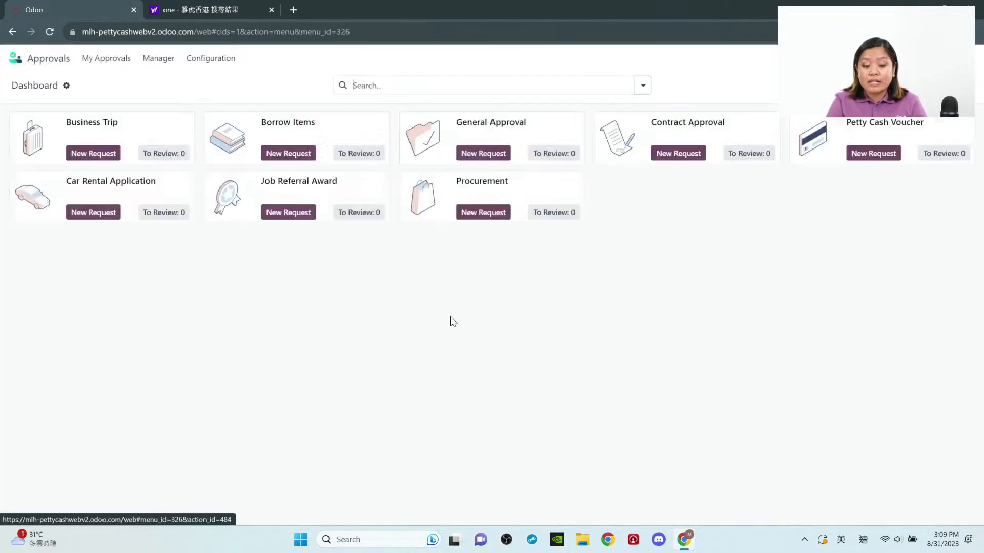
pyautogui.click(107, 59)
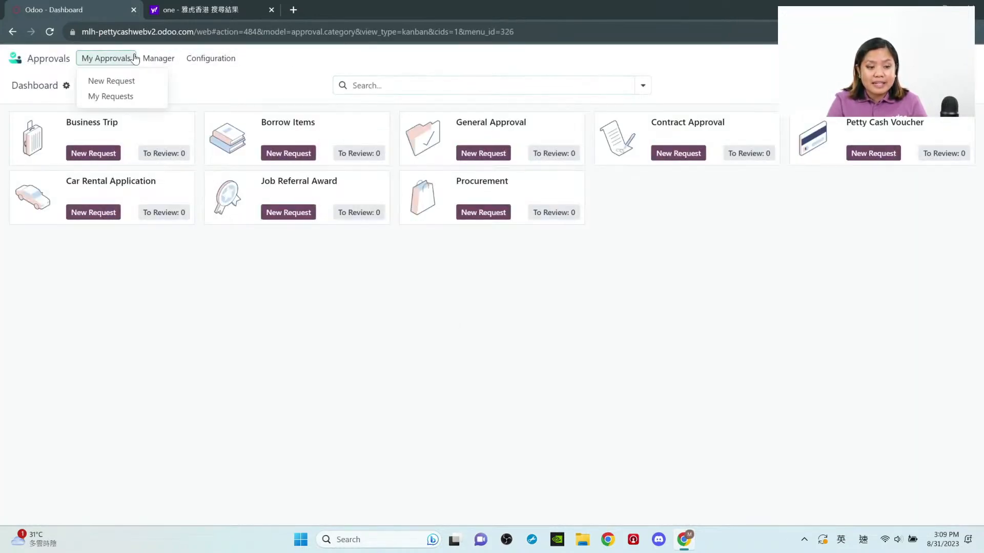
pyautogui.click(158, 59)
pyautogui.click(166, 97)
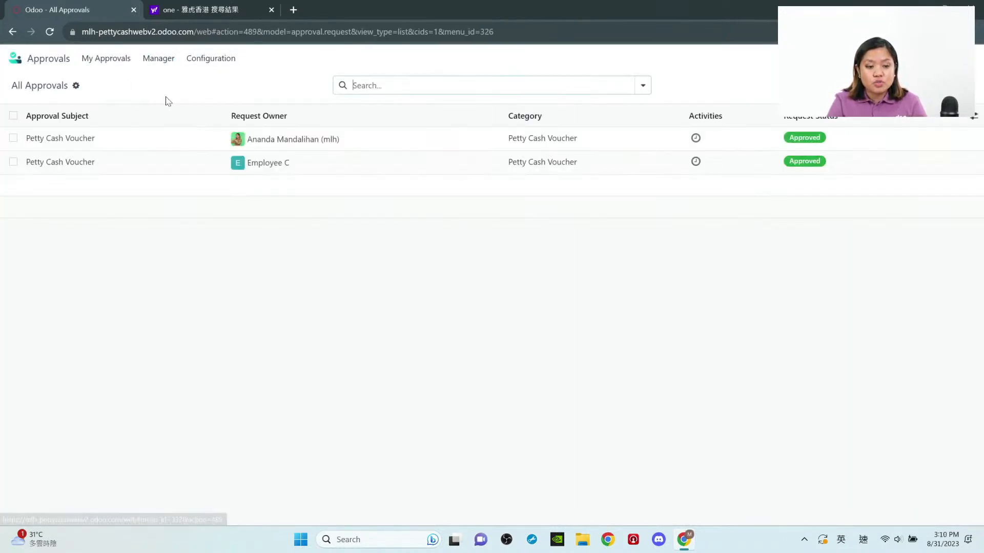
pyautogui.click(169, 162)
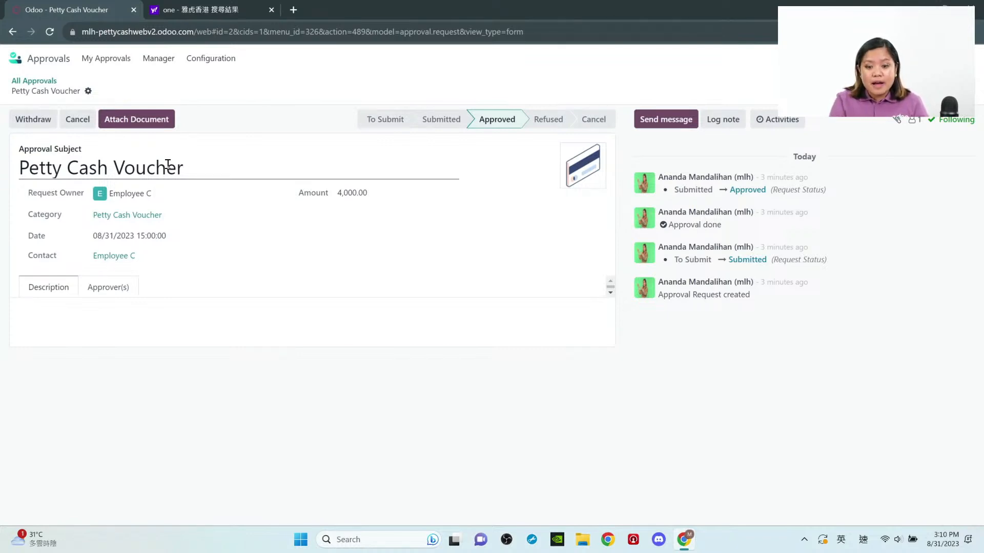
# Step: Attach the logo_wb image from the Desktop to Employee C's Petty Cash Voucher and check the preview
pyautogui.click(723, 120)
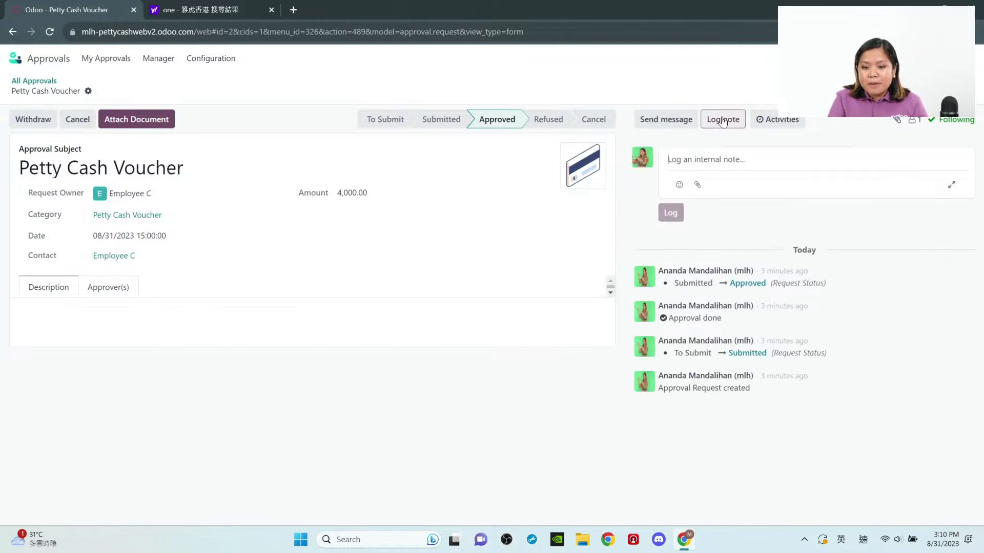
pyautogui.click(898, 123)
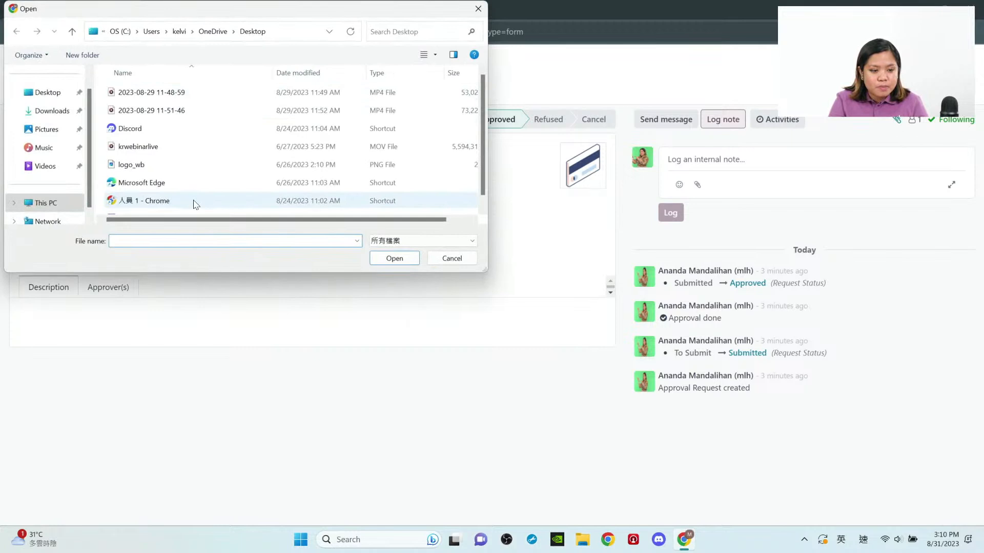
pyautogui.scroll(-1, 241, 164)
pyautogui.scroll(1, 241, 164)
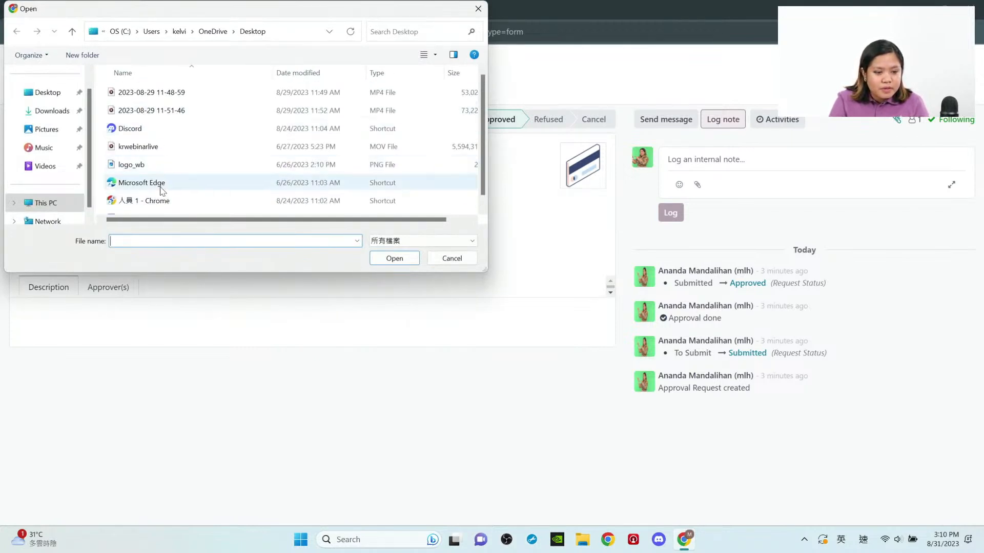
pyautogui.scroll(-1, 160, 190)
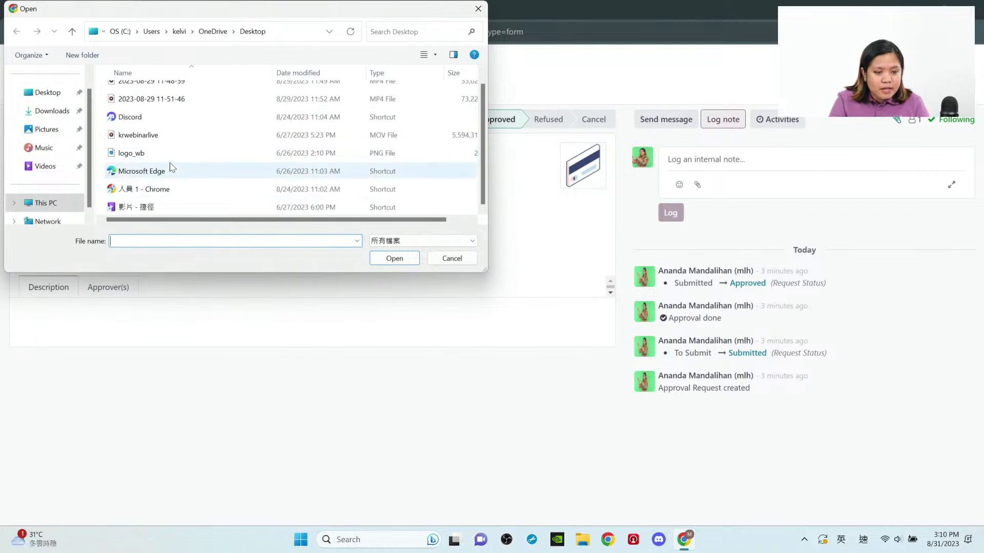
pyautogui.scroll(1, 171, 166)
pyautogui.scroll(-1, 166, 182)
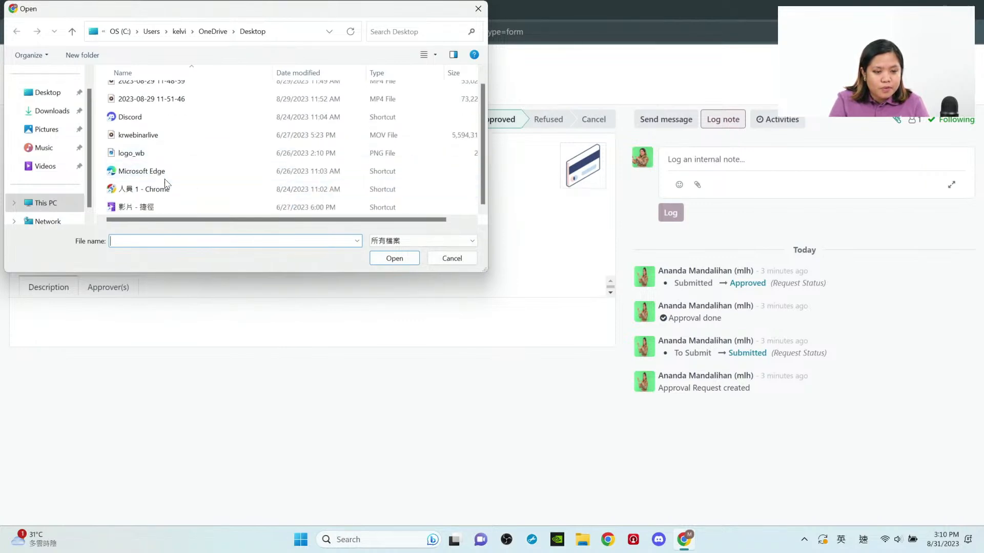
pyautogui.click(157, 160)
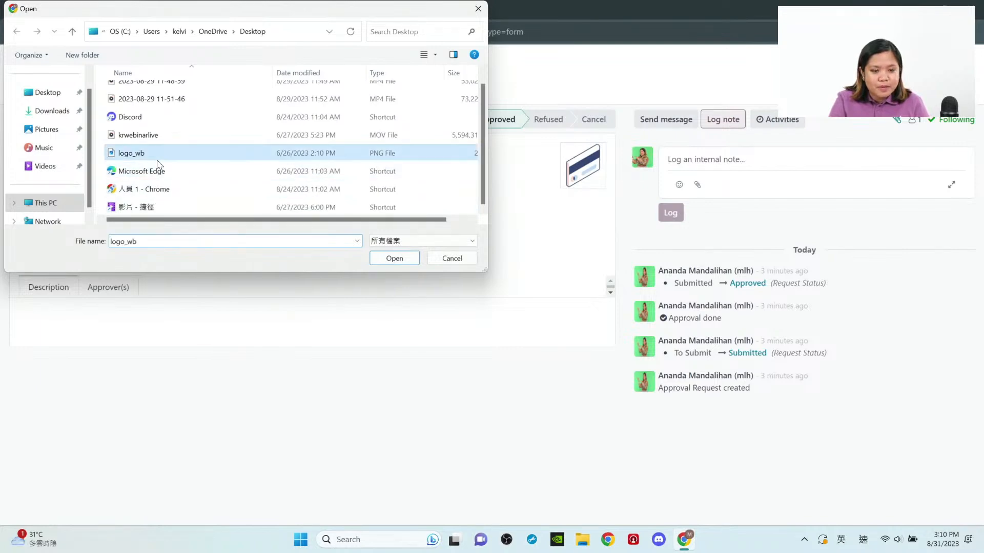
pyautogui.click(390, 264)
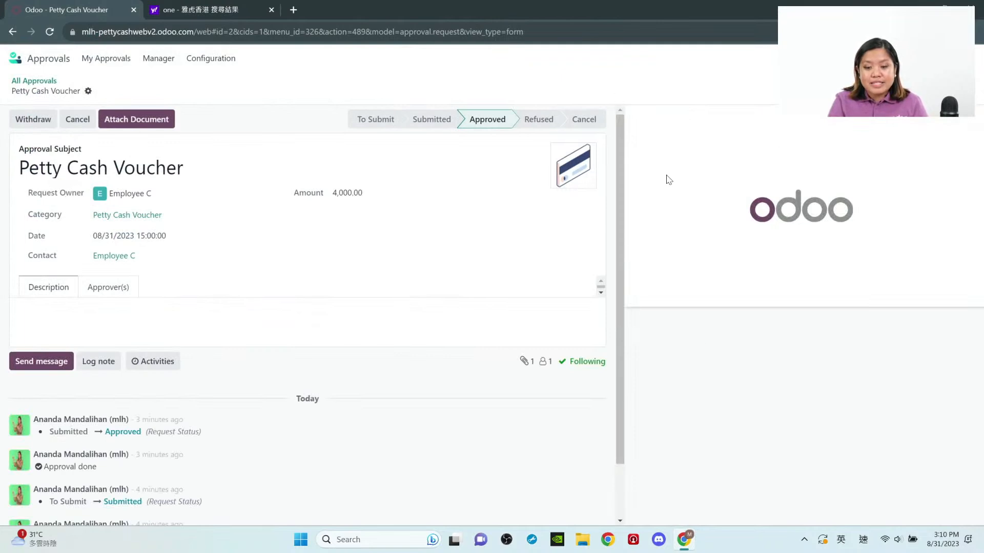
pyautogui.scroll(-3, 461, 418)
pyautogui.scroll(3, 461, 417)
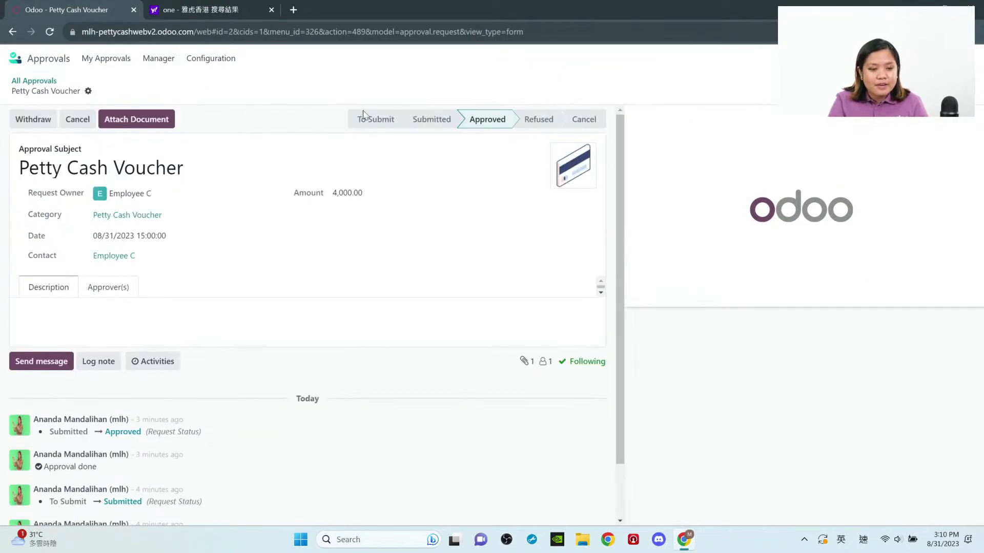
# Step: In Accounting, create a new Petty Cash journal entry with a 100102 Petty Cash line crediting 4000
pyautogui.click(15, 58)
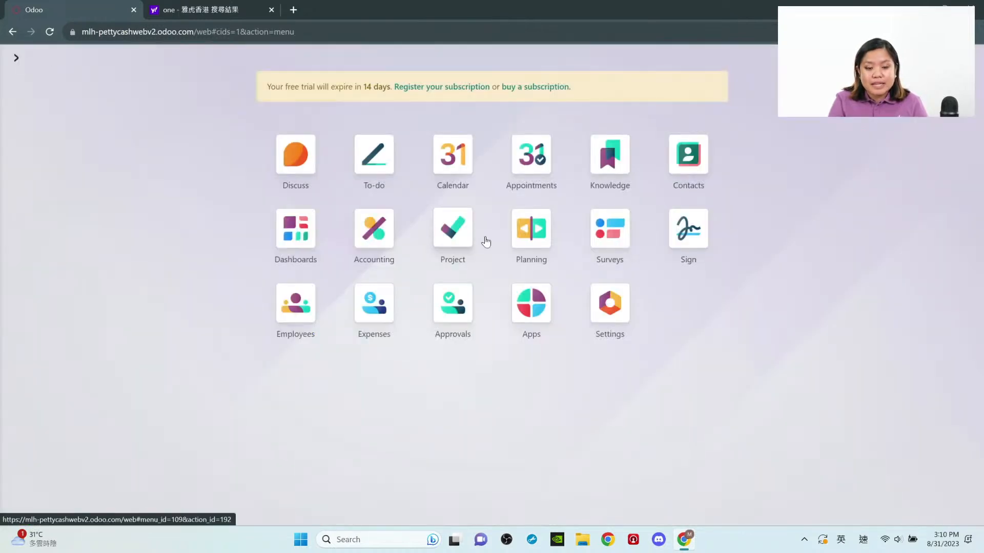
pyautogui.click(381, 241)
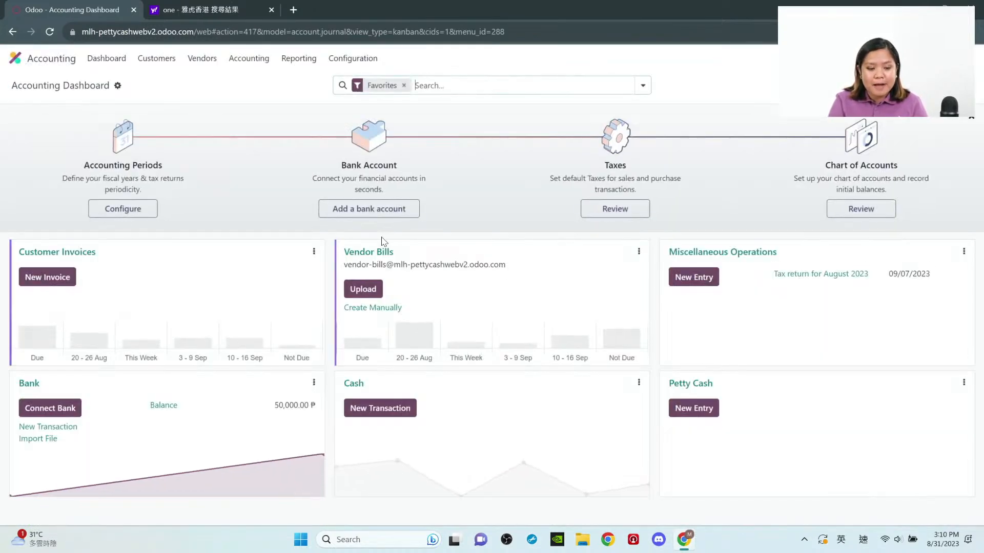
pyautogui.click(693, 385)
pyautogui.click(24, 86)
pyautogui.click(48, 278)
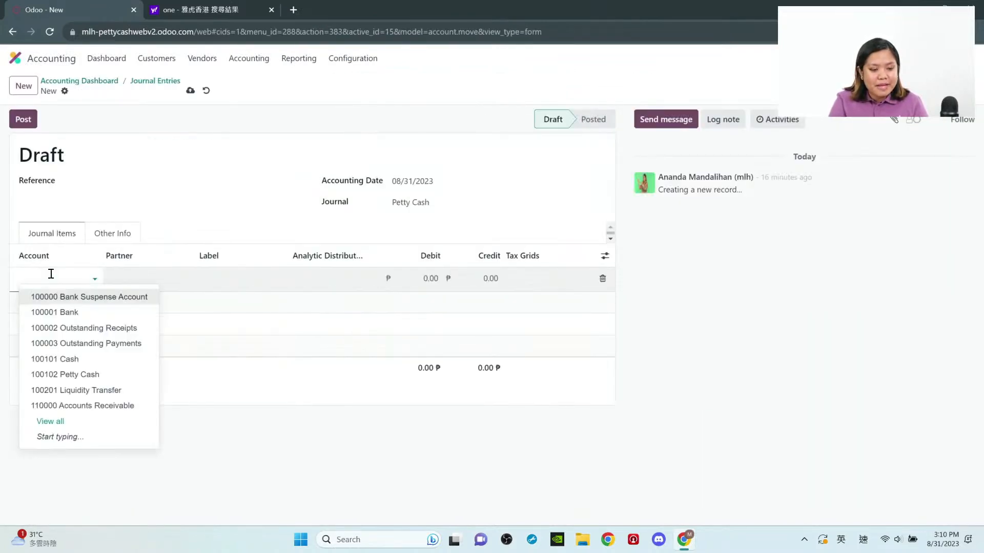
pyautogui.click(65, 375)
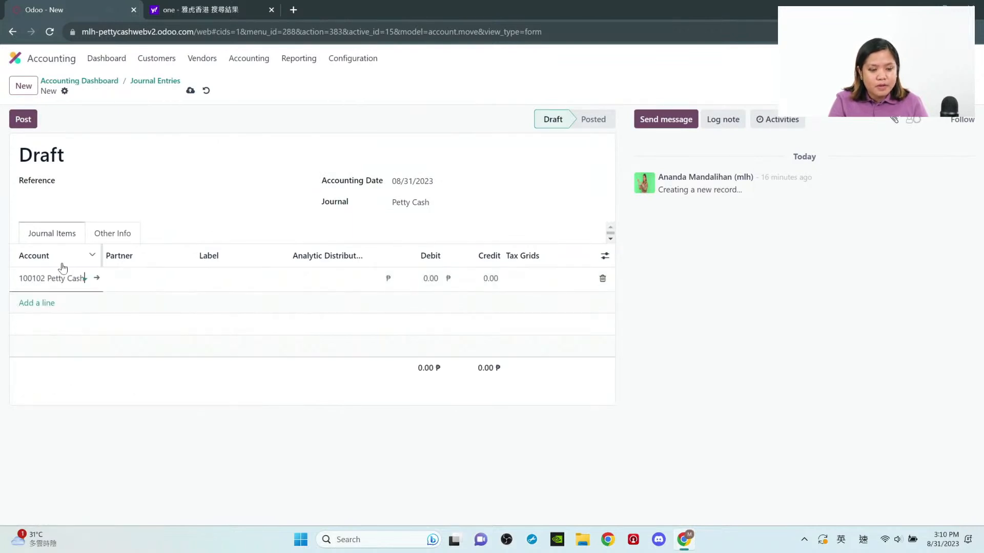
pyautogui.click(480, 281)
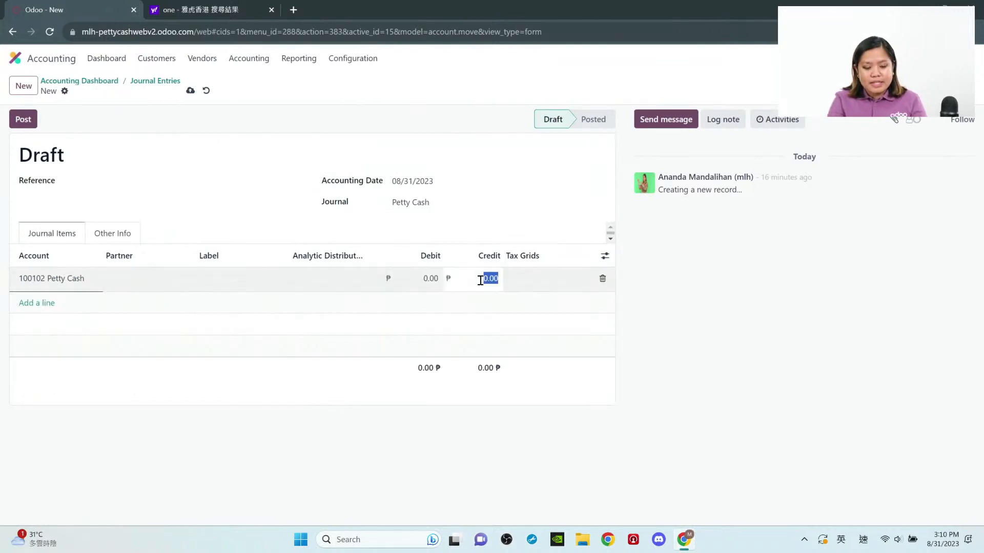
pyautogui.write('40')
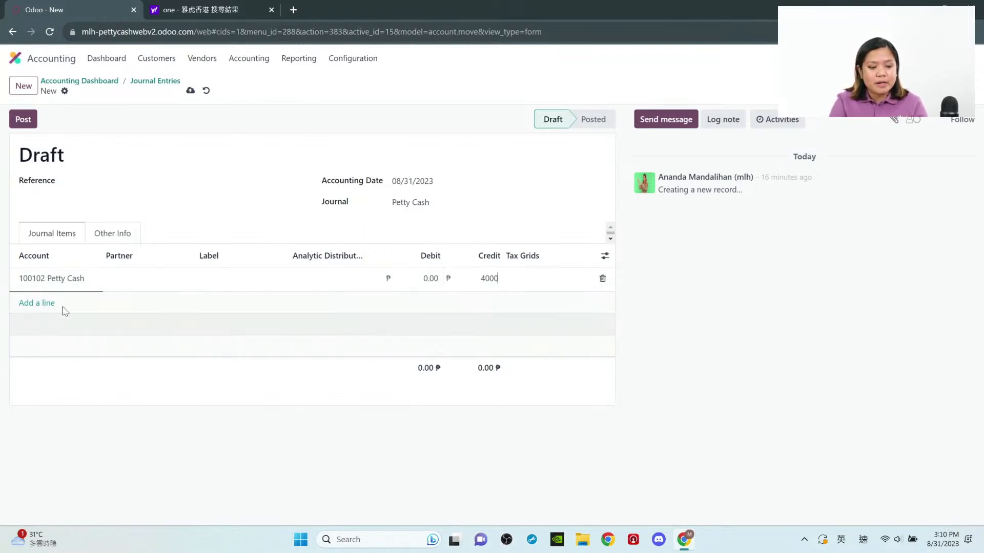
# Step: Add a 623005 Meal Allowance line to the journal entry with a debit of 2500
pyautogui.click(44, 303)
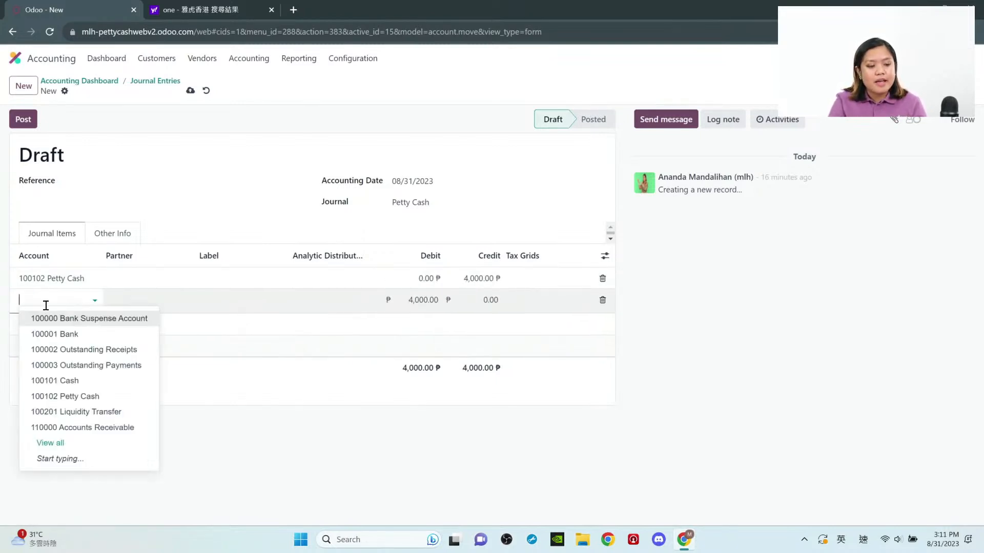
pyautogui.click(70, 440)
pyautogui.scroll(-20, 543, 421)
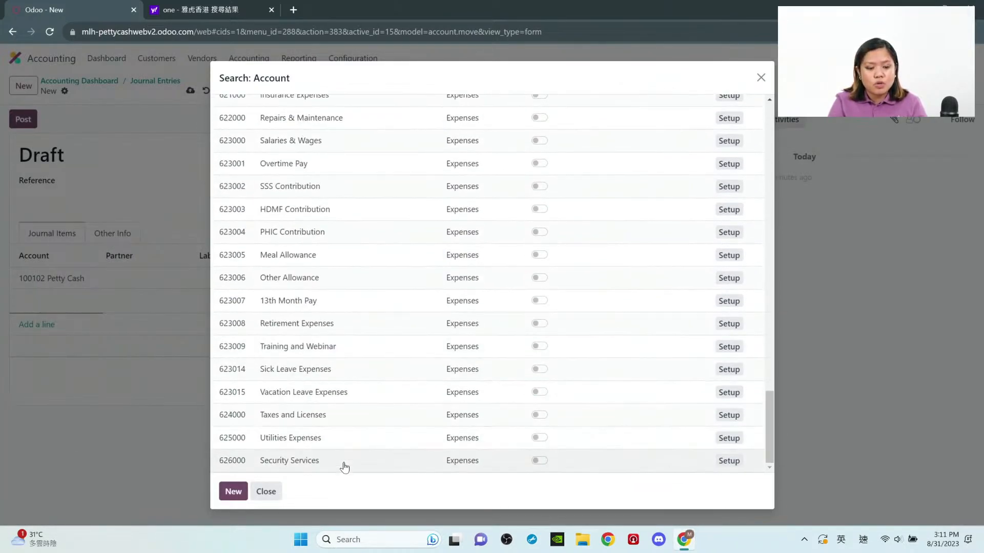
pyautogui.click(340, 263)
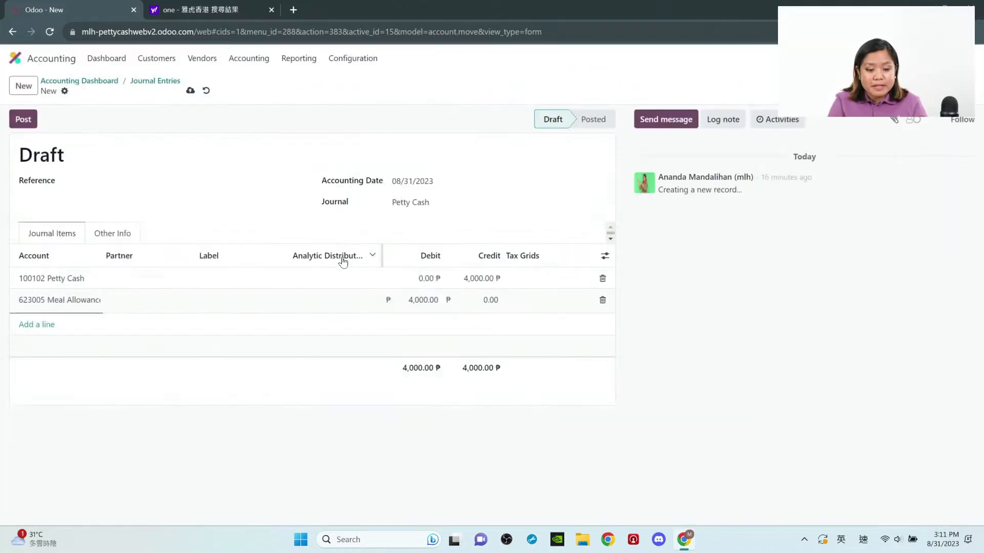
pyautogui.click(424, 301)
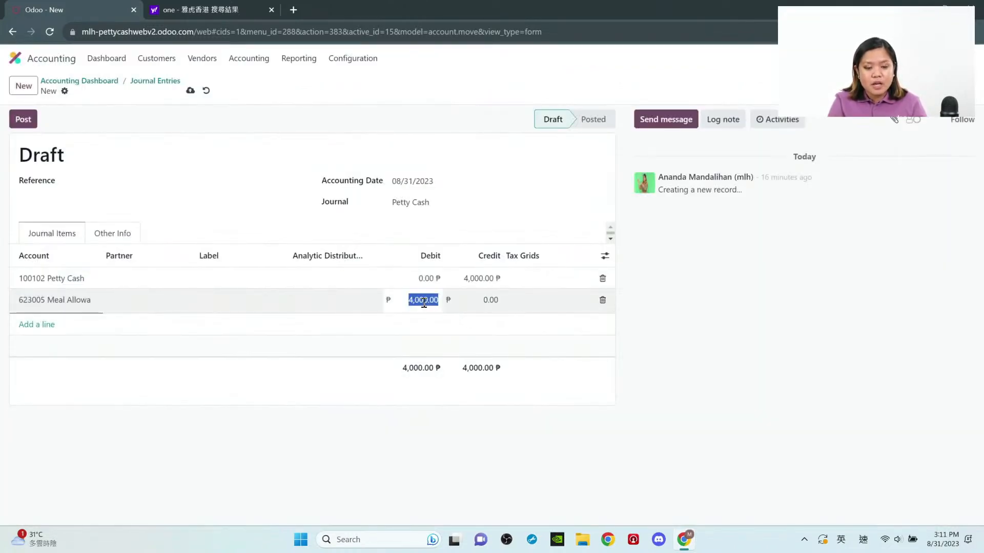
pyautogui.write('2500')
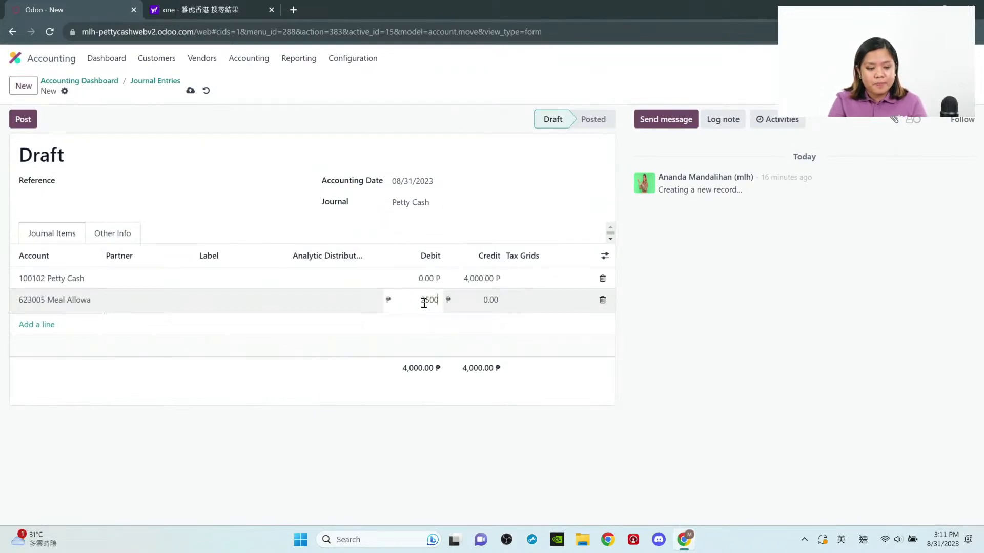
# Step: Add a 623006 Other Allowance line for the remaining debit of the journal entry
pyautogui.click(36, 324)
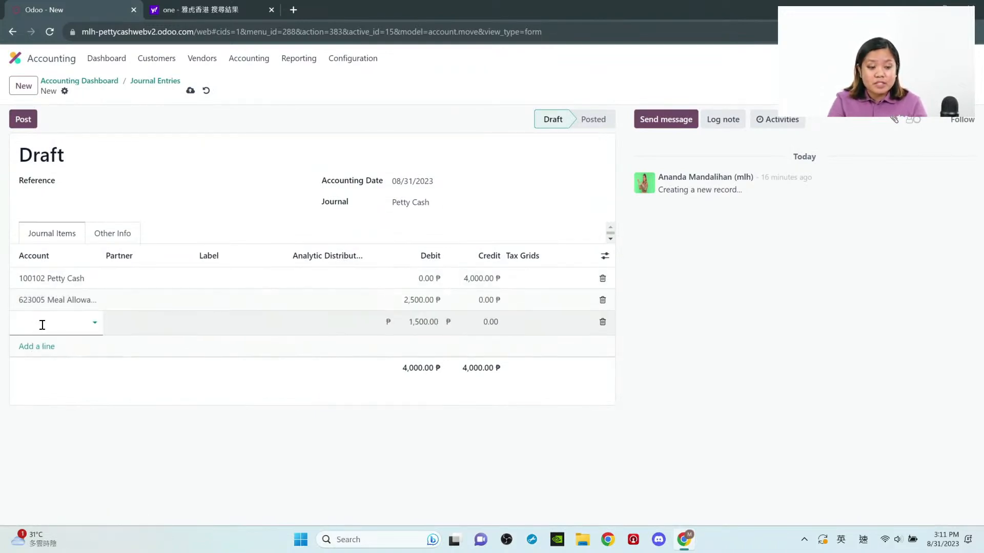
pyautogui.click(42, 325)
pyautogui.click(136, 468)
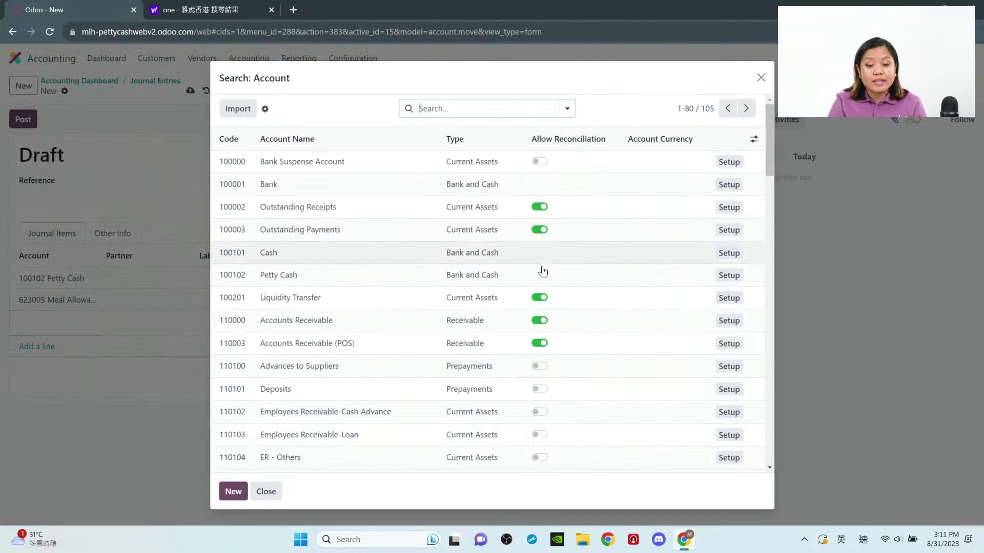
pyautogui.scroll(-8, 297, 438)
pyautogui.scroll(-15, 297, 438)
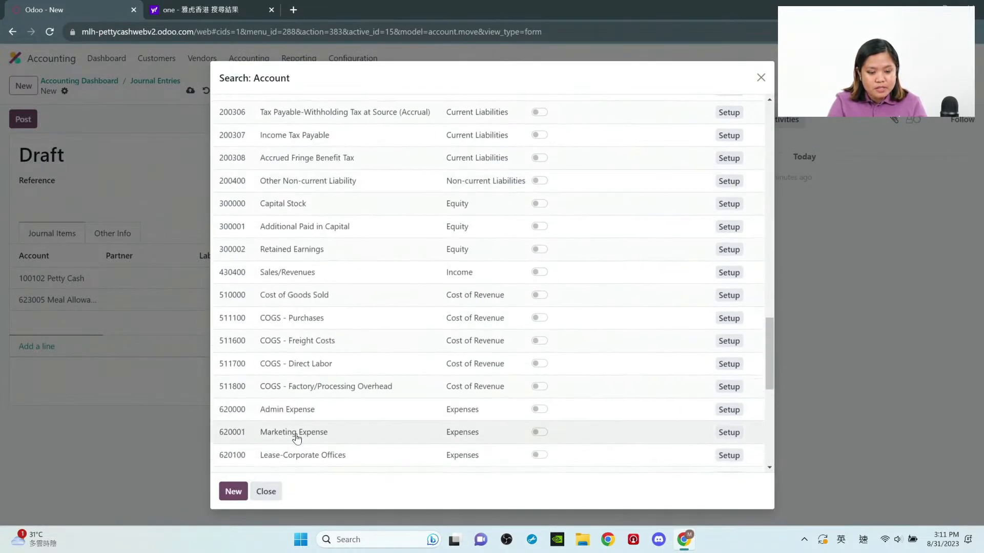
pyautogui.scroll(-5, 296, 437)
pyautogui.click(299, 425)
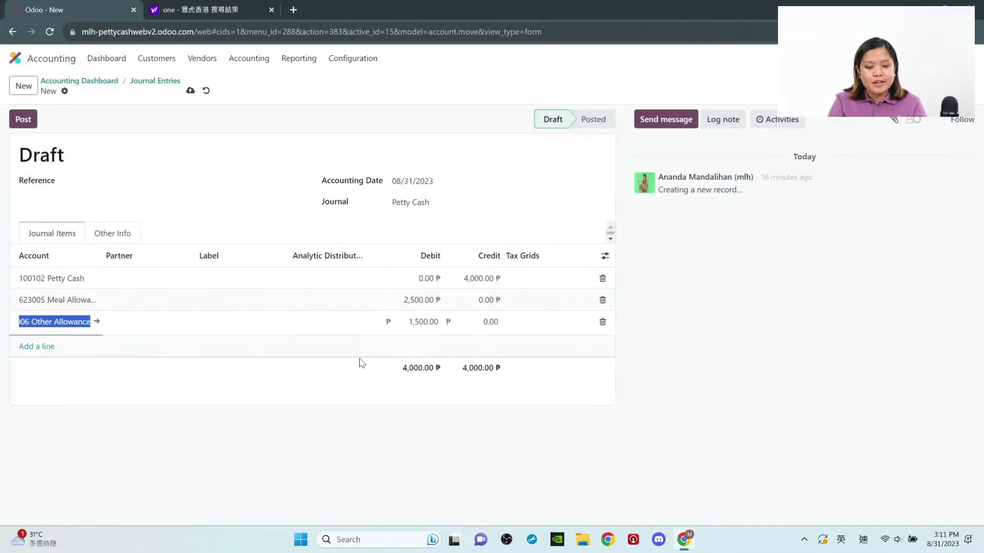
pyautogui.click(215, 201)
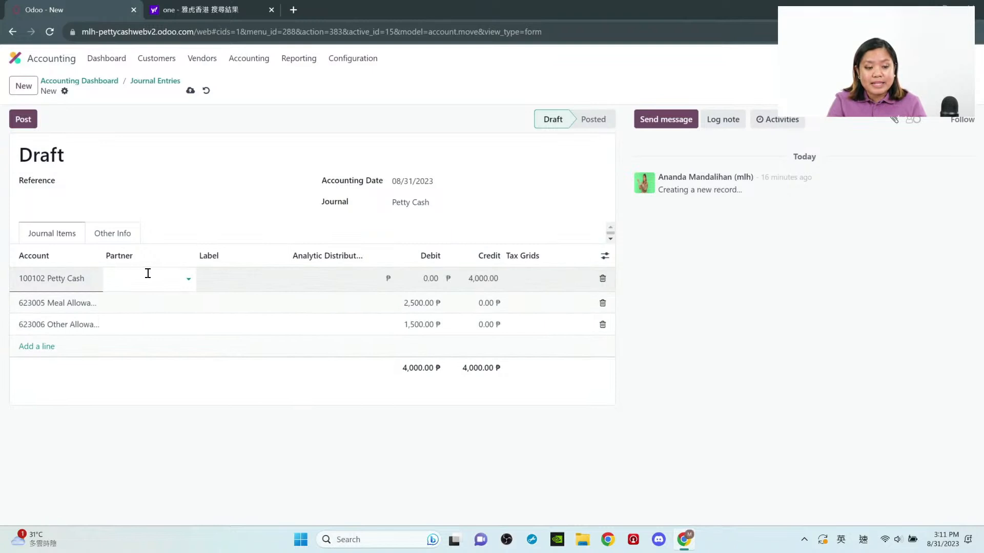
# Step: Set Employee C as the partner on the Petty Cash, Meal Allowance and Other Allowance lines
pyautogui.click(147, 273)
pyautogui.click(132, 395)
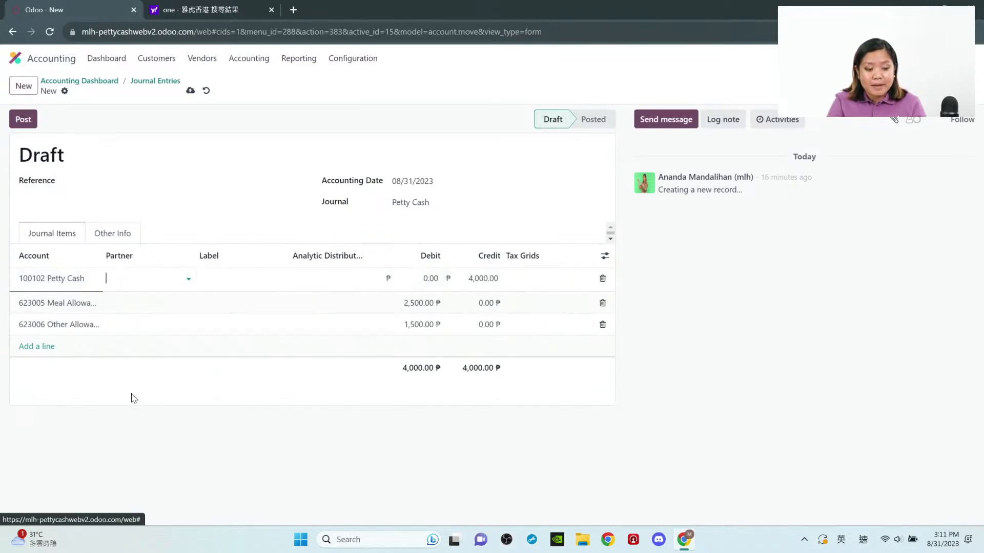
pyautogui.click(146, 310)
pyautogui.click(157, 302)
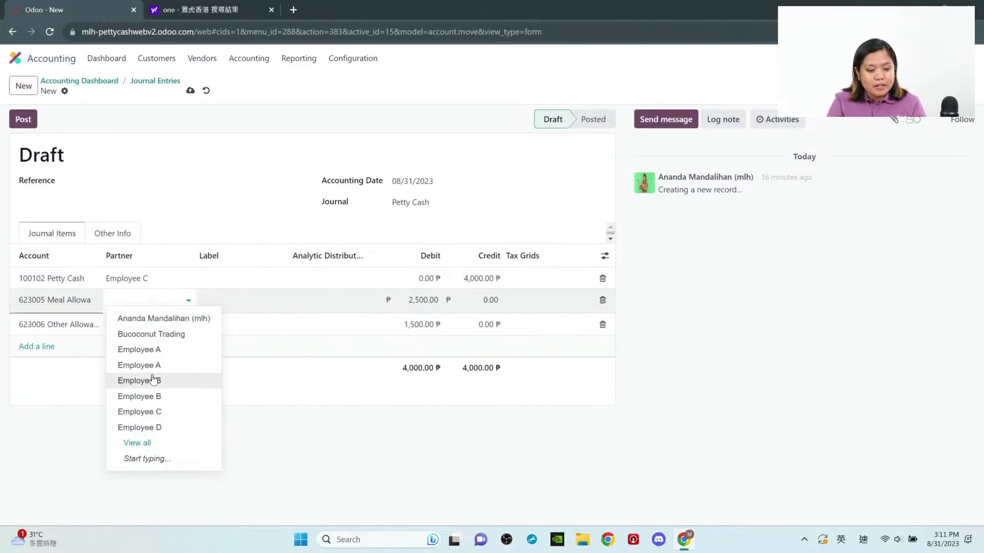
pyautogui.click(142, 411)
pyautogui.click(152, 322)
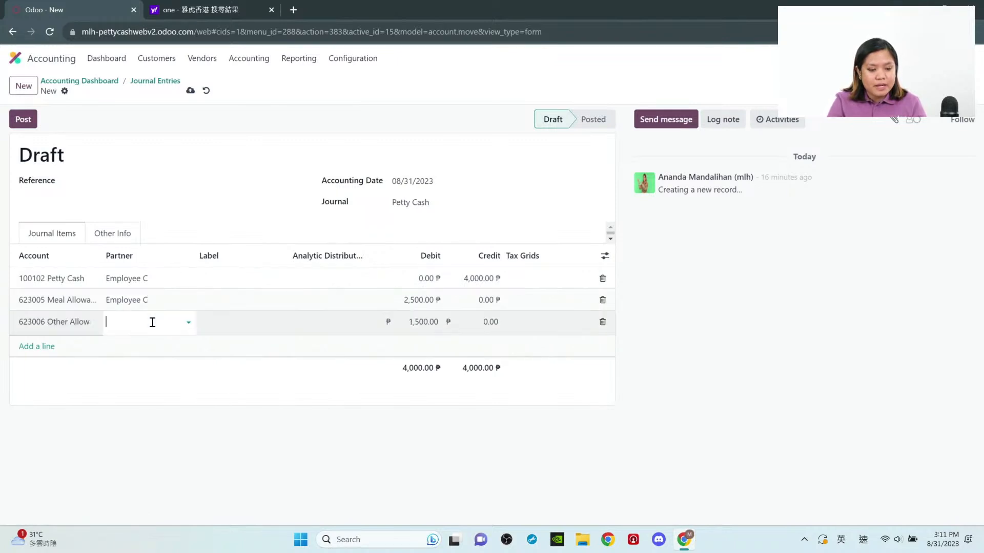
pyautogui.click(151, 323)
pyautogui.click(149, 436)
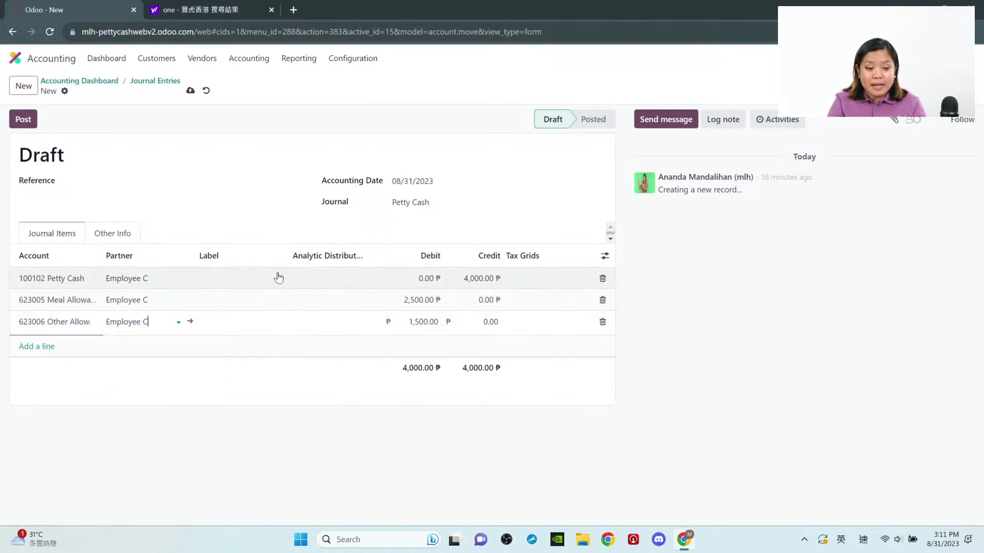
# Step: Label all three journal item lines "Client visit Batanes"
pyautogui.click(261, 277)
pyautogui.write('C')
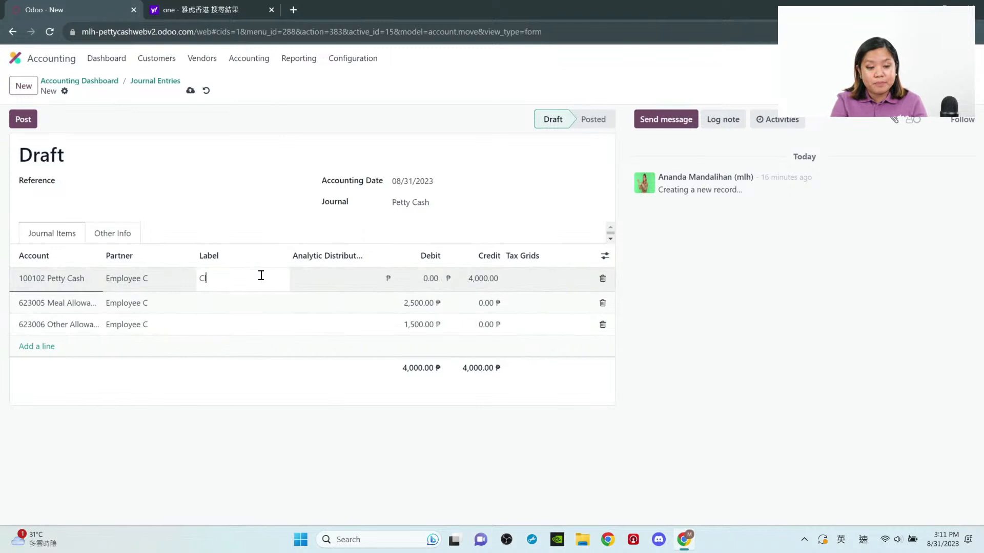
pyautogui.write('lient visit')
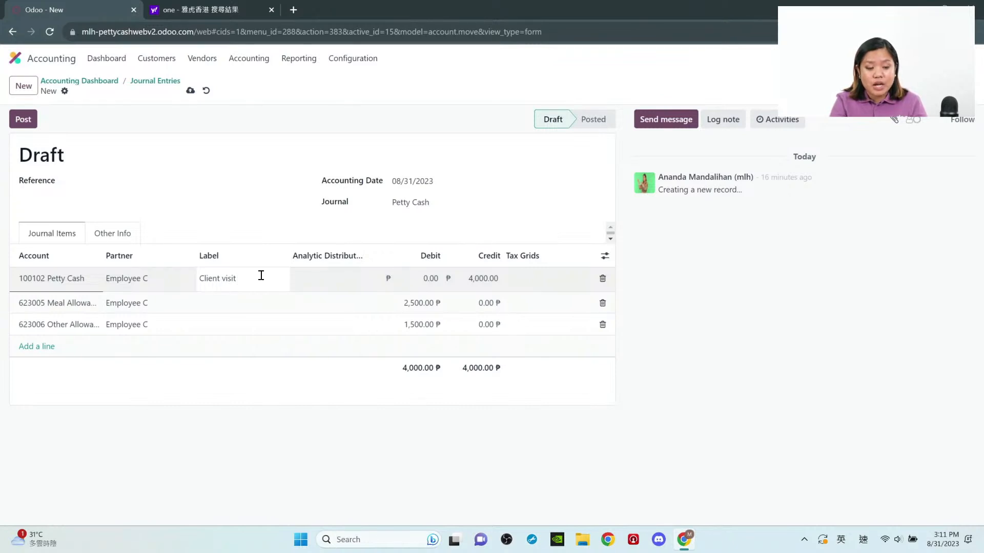
pyautogui.write('Batangas')
pyautogui.hotkey('ctrl', 'a')
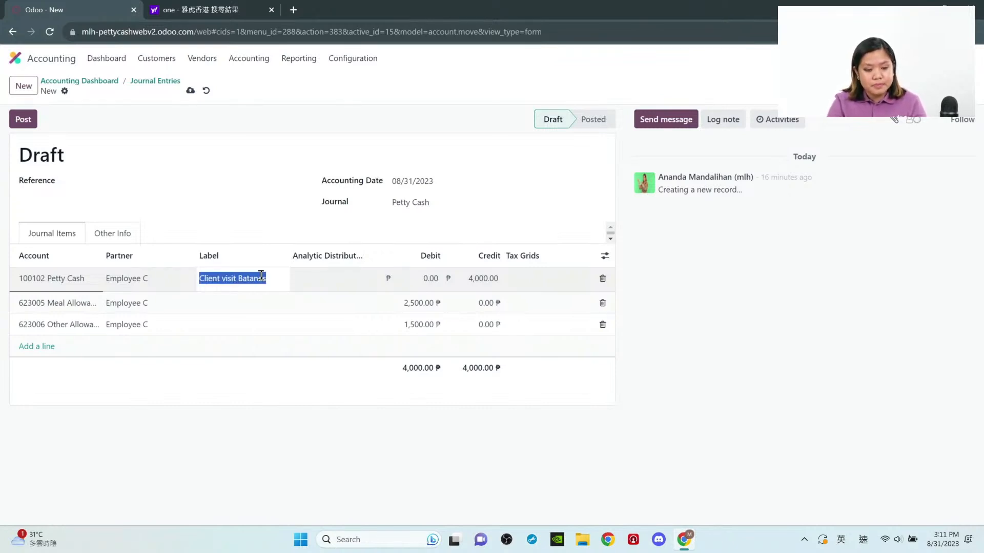
pyautogui.hotkey('ctrl', 'c')
pyautogui.click(239, 302)
pyautogui.hotkey('ctrl', 'v')
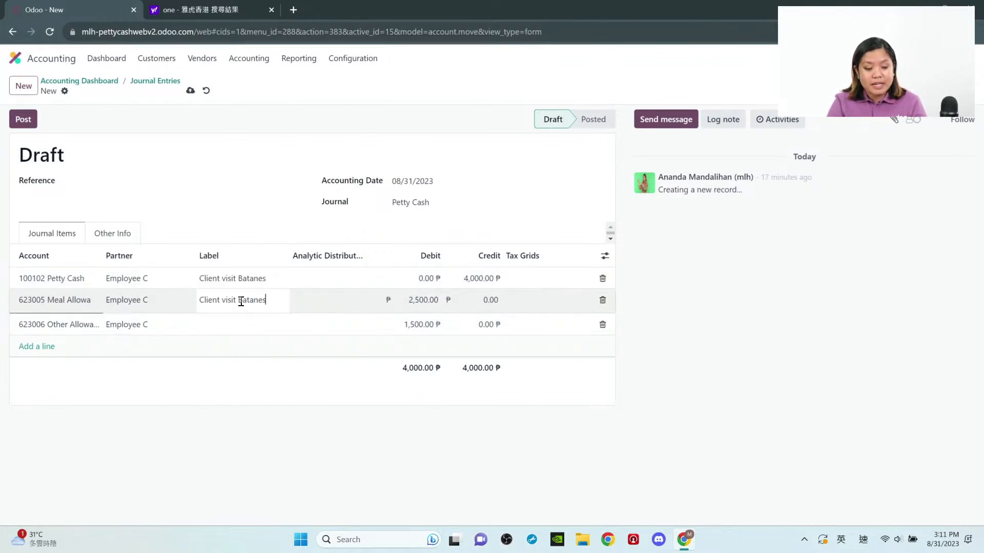
pyautogui.click(221, 333)
pyautogui.hotkey('ctrl', 'v')
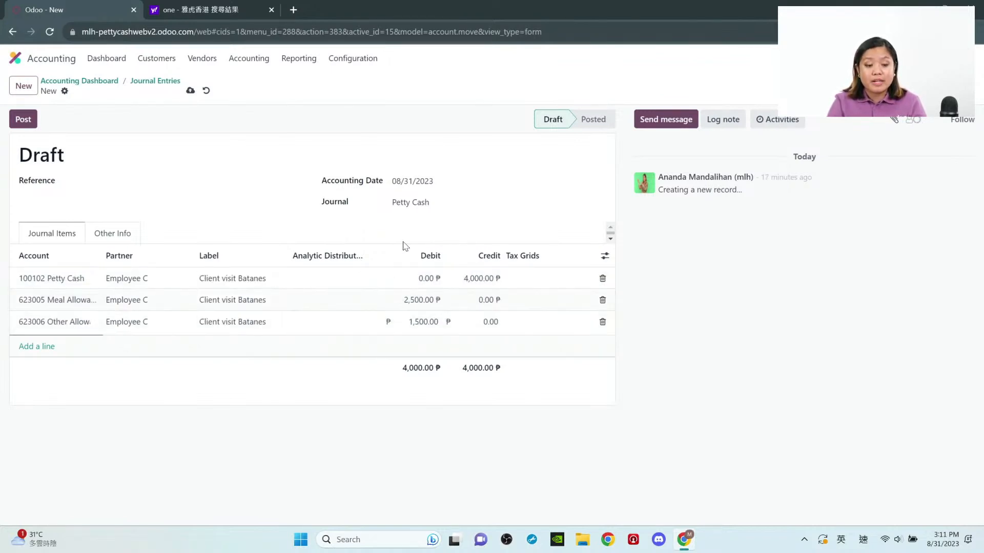
# Step: Set the Petty Cash line's analytic distribution to Administrative
pyautogui.click(346, 282)
pyautogui.click(304, 343)
pyautogui.click(267, 365)
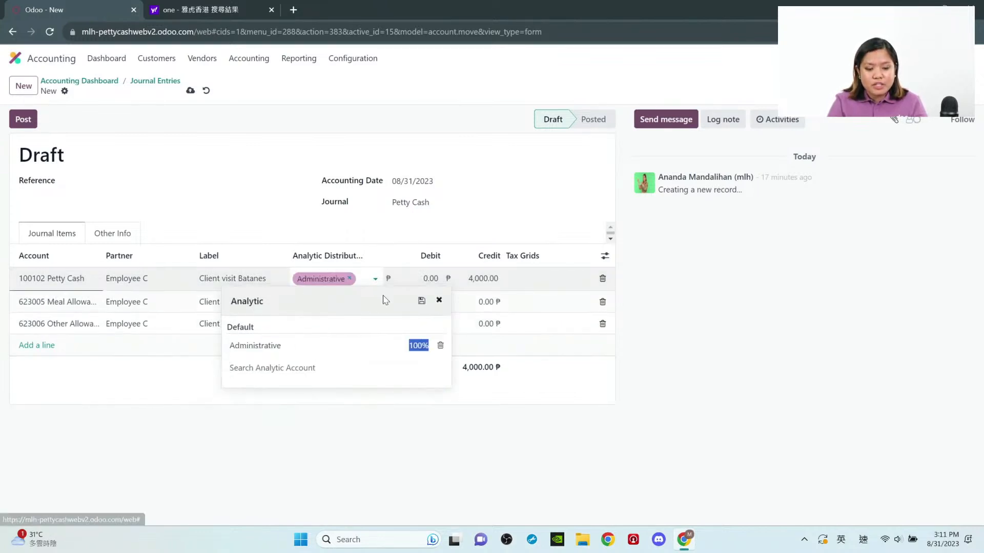
pyautogui.click(379, 241)
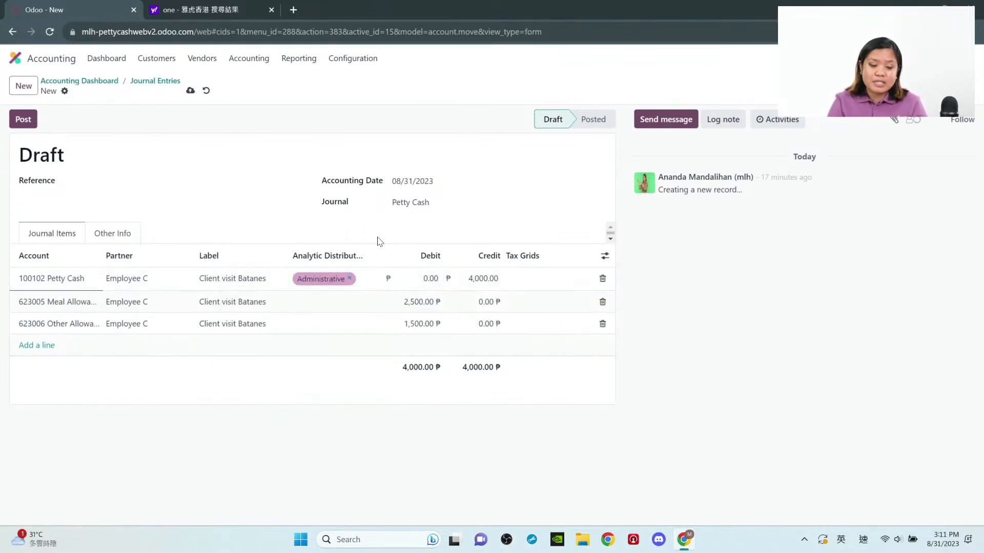
# Step: Split the Meal Allowance line's analytic distribution into 50% Administrative and 50% Project A
pyautogui.click(341, 296)
pyautogui.click(297, 364)
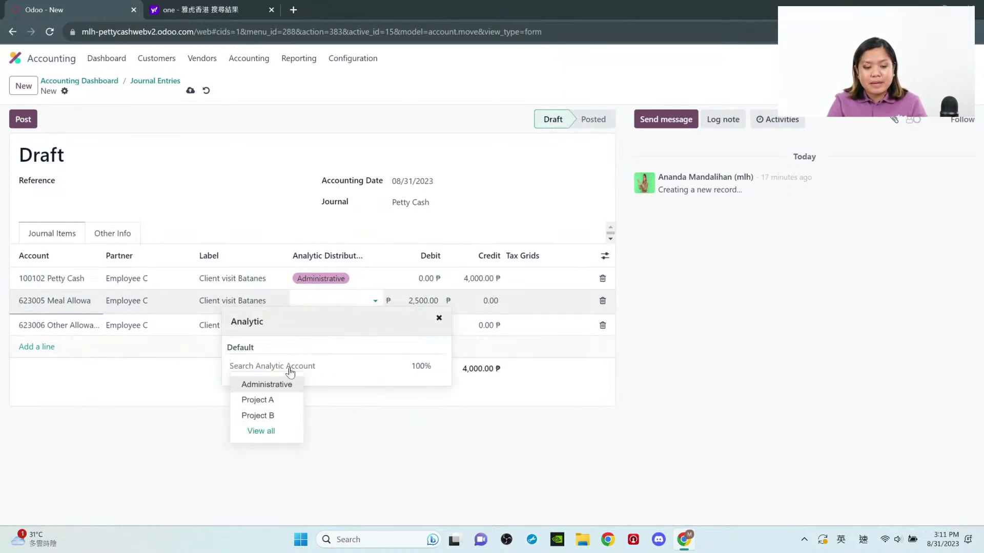
pyautogui.click(287, 387)
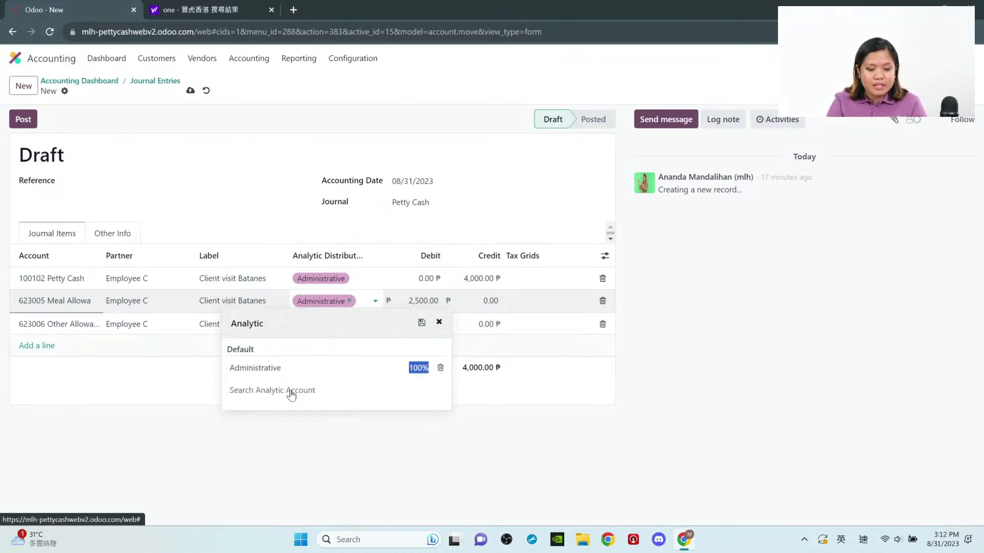
pyautogui.write('50')
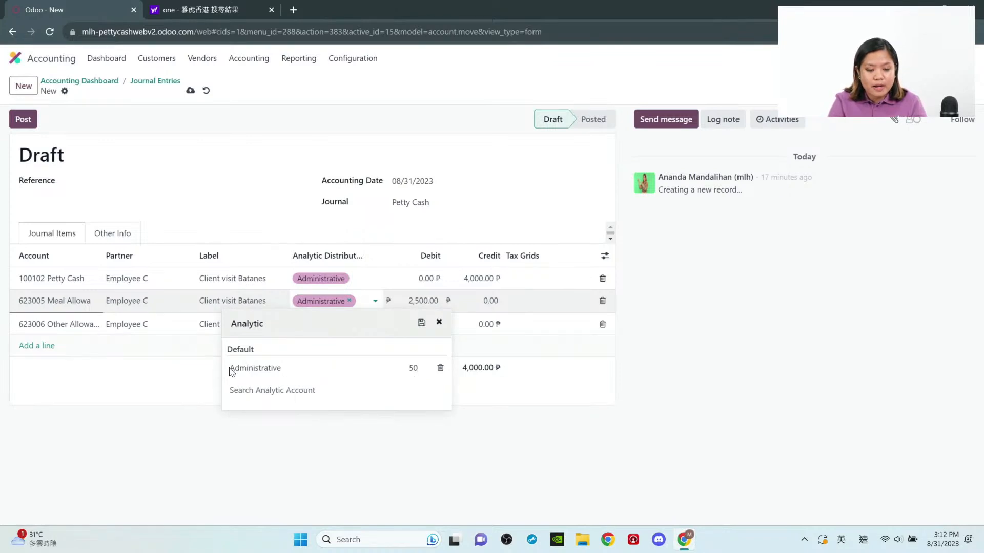
pyautogui.click(246, 391)
pyautogui.click(247, 403)
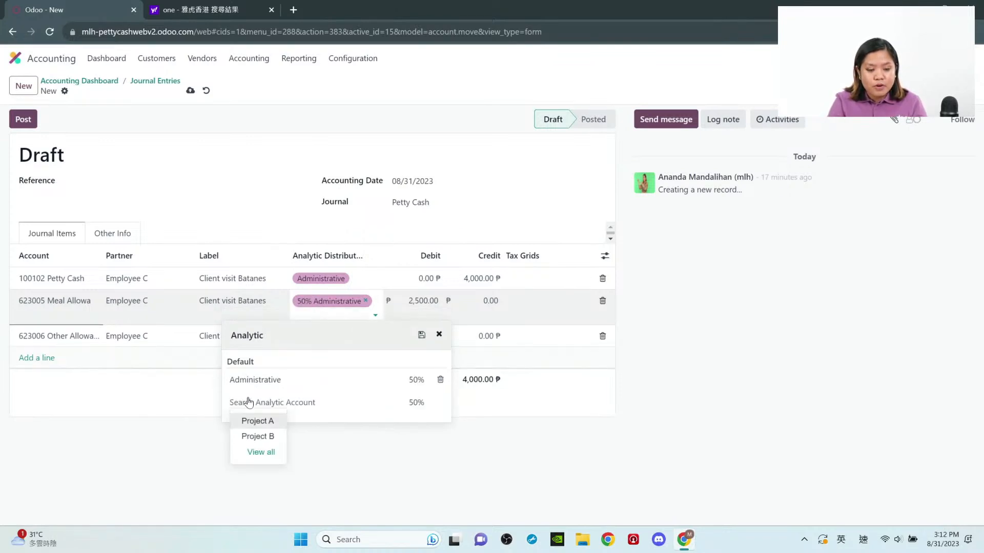
pyautogui.click(258, 421)
# Step: Set the Other Allowance line's analytic distribution to Administrative and post the journal entry
pyautogui.click(333, 341)
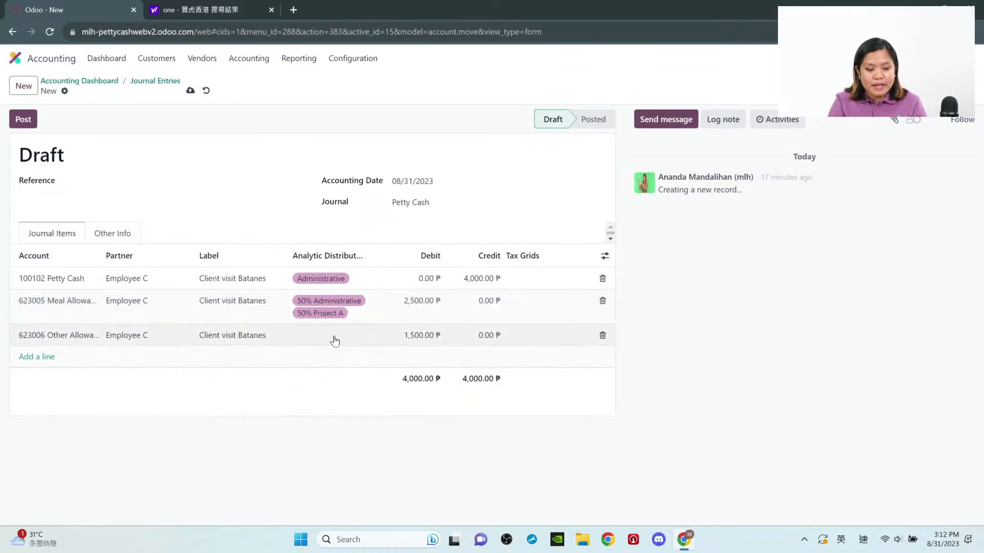
pyautogui.click(288, 403)
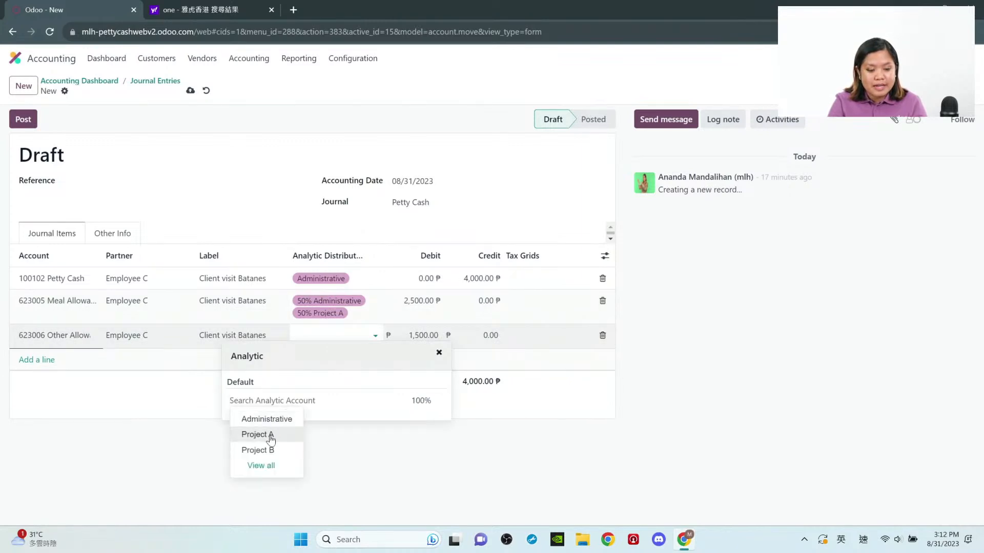
pyautogui.click(281, 421)
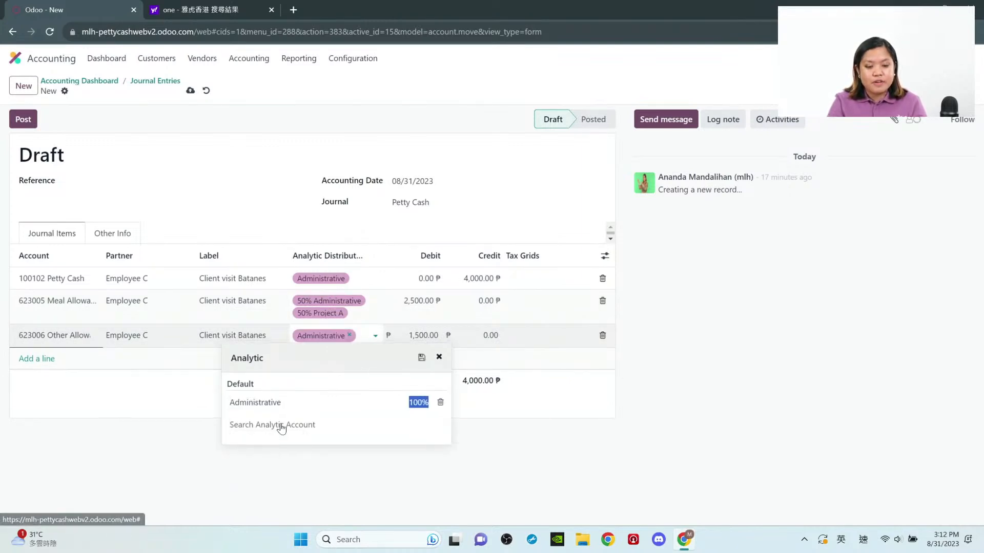
pyautogui.click(168, 409)
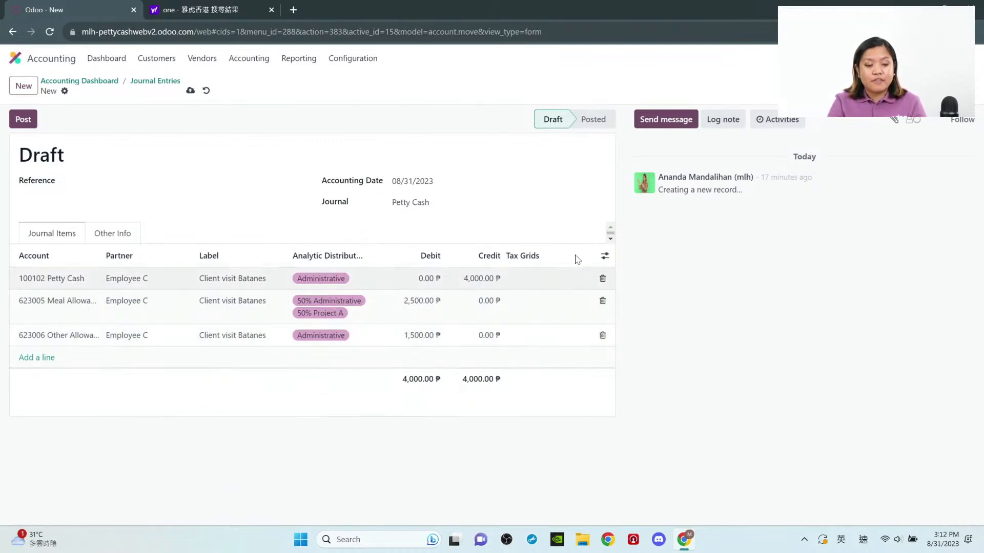
pyautogui.click(23, 121)
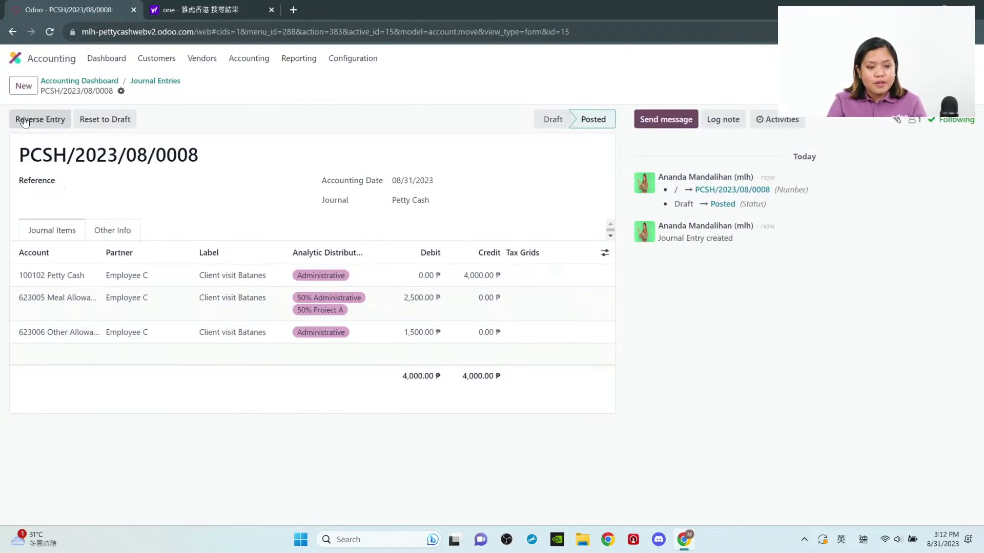
# Step: Group the posted journal items by partner to examine Employee C's entries, and return to the overview of all apps
pyautogui.click(267, 60)
pyautogui.click(265, 113)
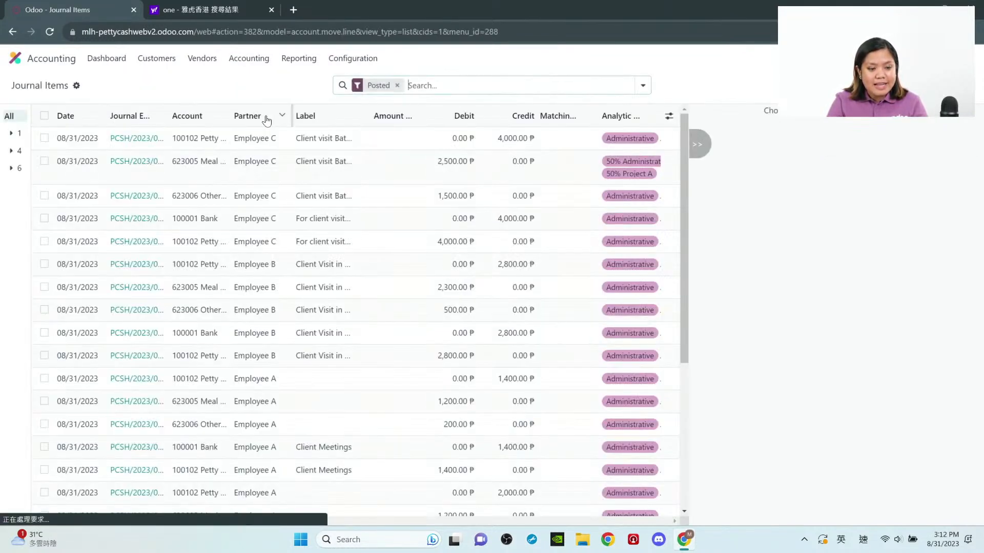
pyautogui.click(643, 86)
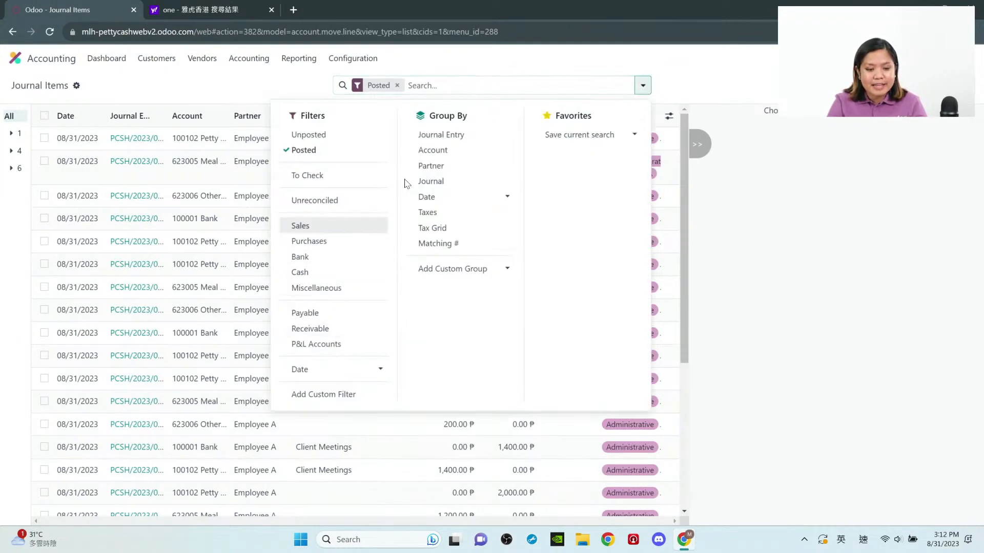
pyautogui.click(433, 166)
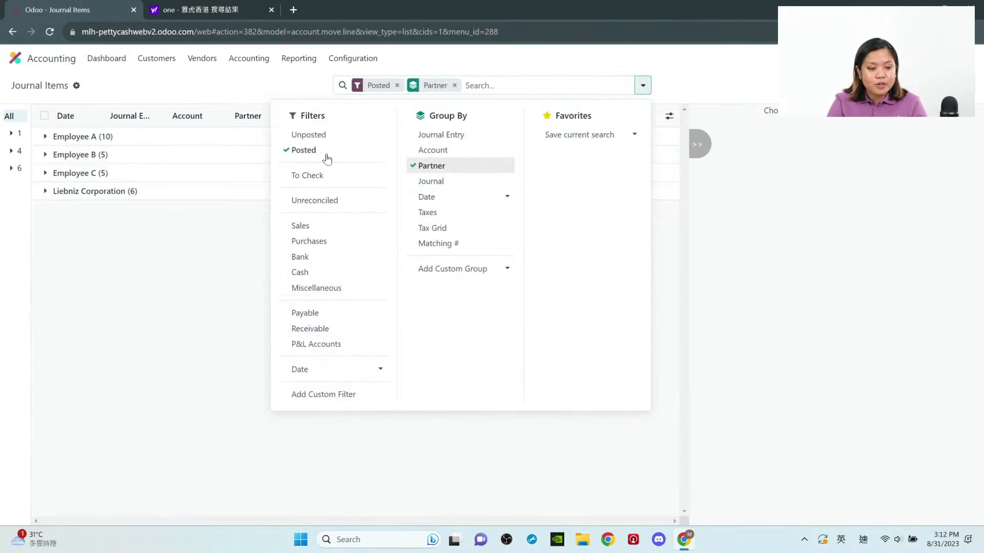
pyautogui.click(216, 174)
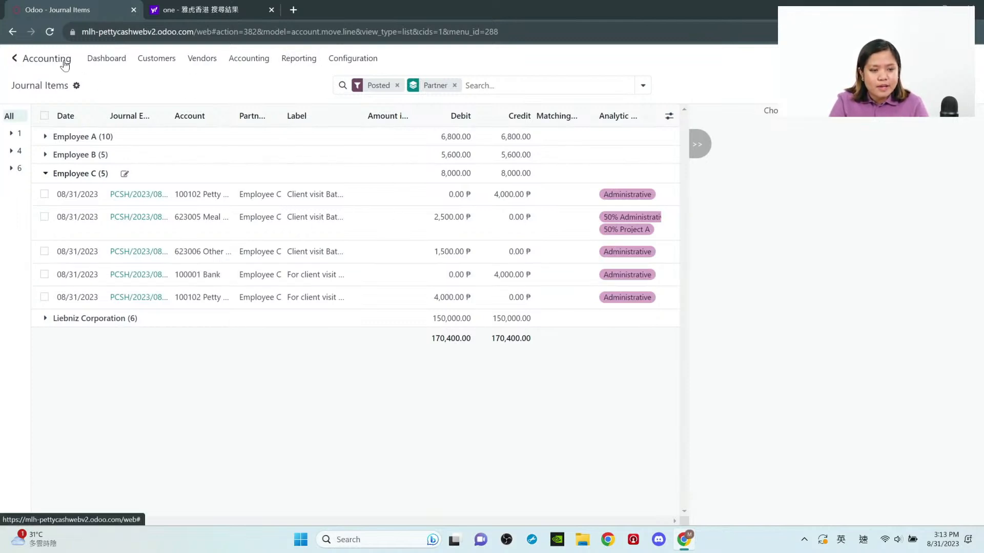
pyautogui.click(32, 59)
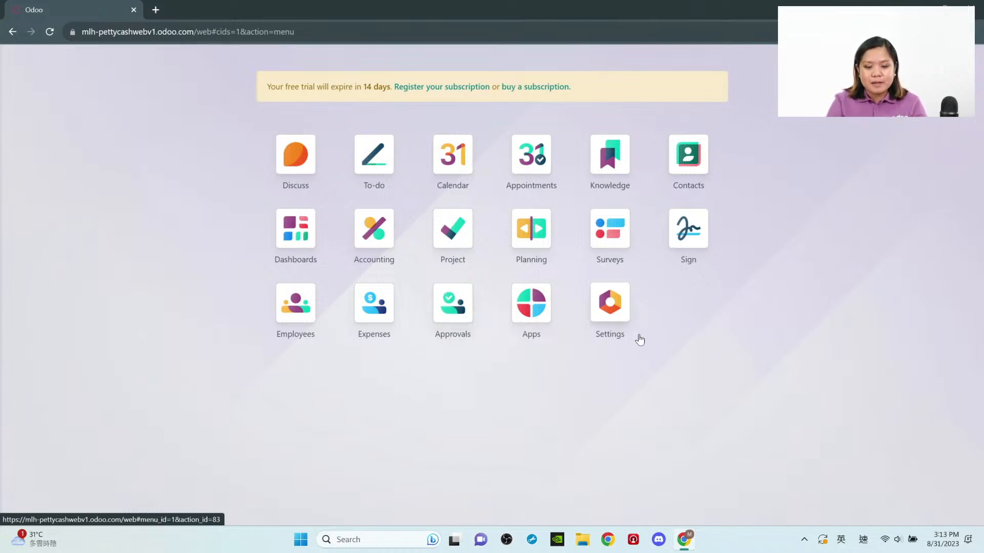
# Step: Create a new Petty Cash Voucher request in Approvals with Employee C as the request owner
pyautogui.click(448, 304)
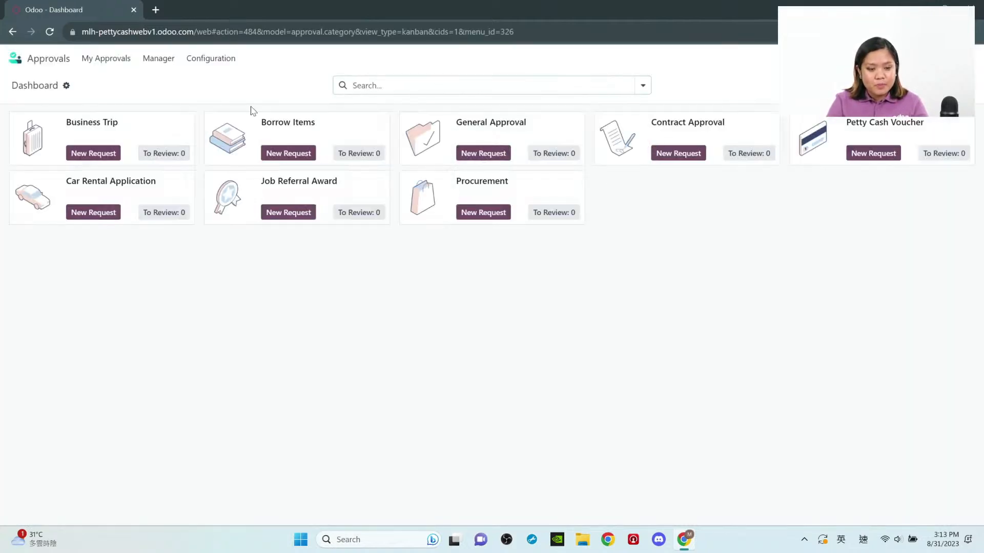
pyautogui.click(880, 156)
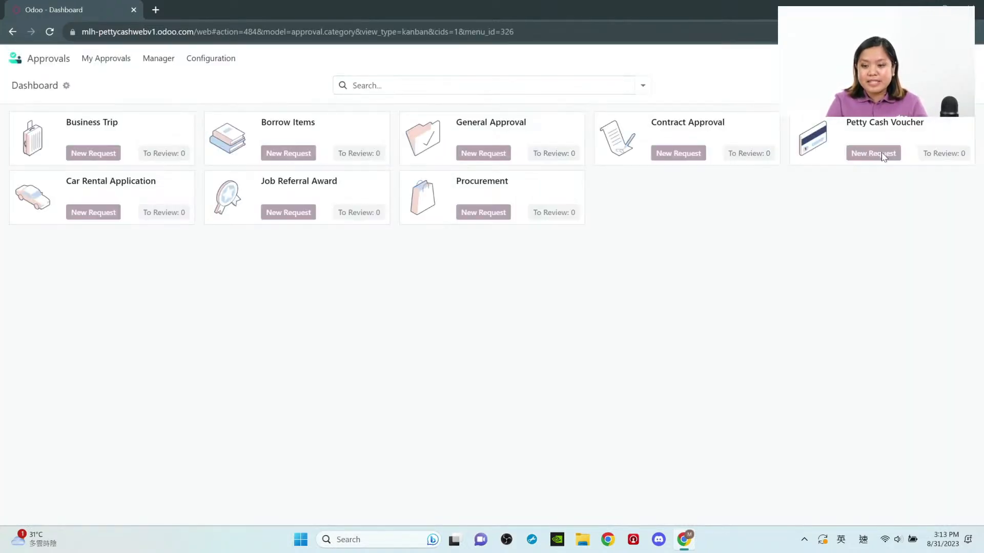
pyautogui.click(172, 192)
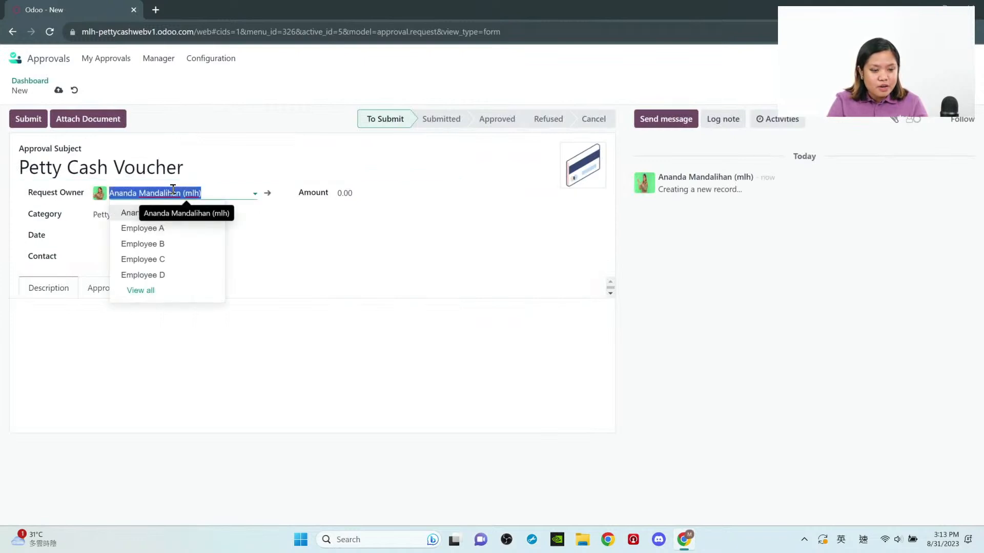
pyautogui.click(143, 258)
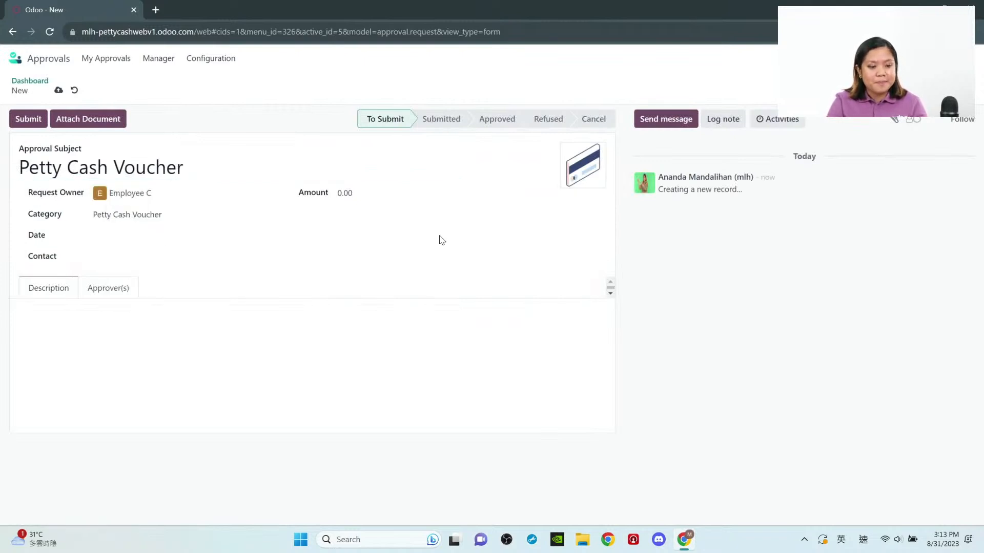
# Step: Set the voucher request's date to 08/31/2023 15:00:00 and its contact to Employee C
pyautogui.click(112, 239)
pyautogui.click(181, 433)
pyautogui.click(435, 235)
pyautogui.click(97, 256)
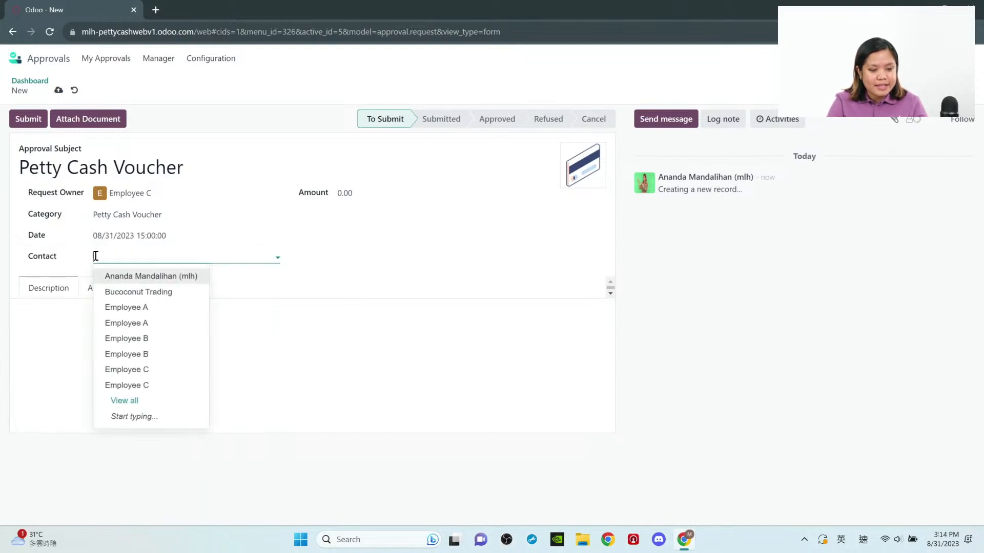
pyautogui.click(138, 370)
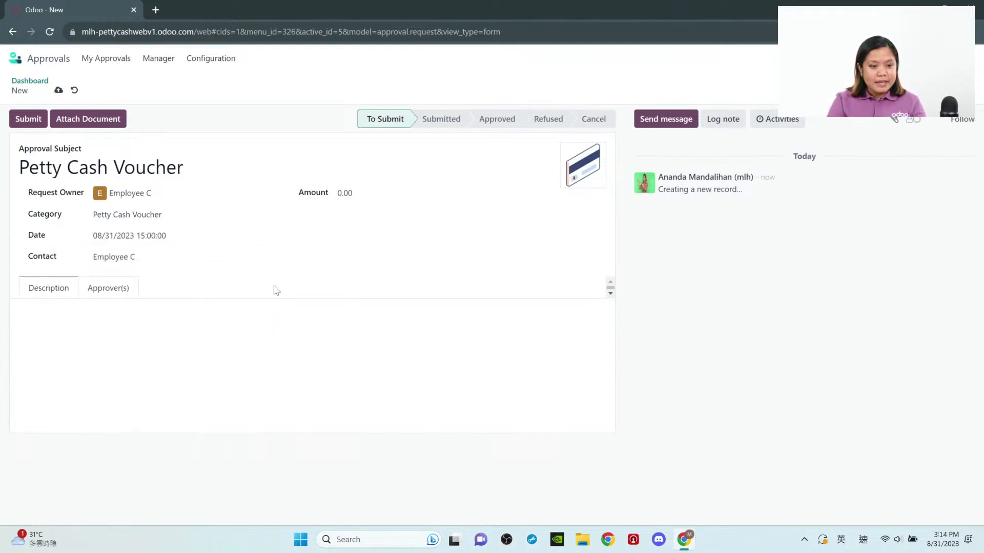
# Step: Set the voucher request's amount to 4,000
pyautogui.click(409, 193)
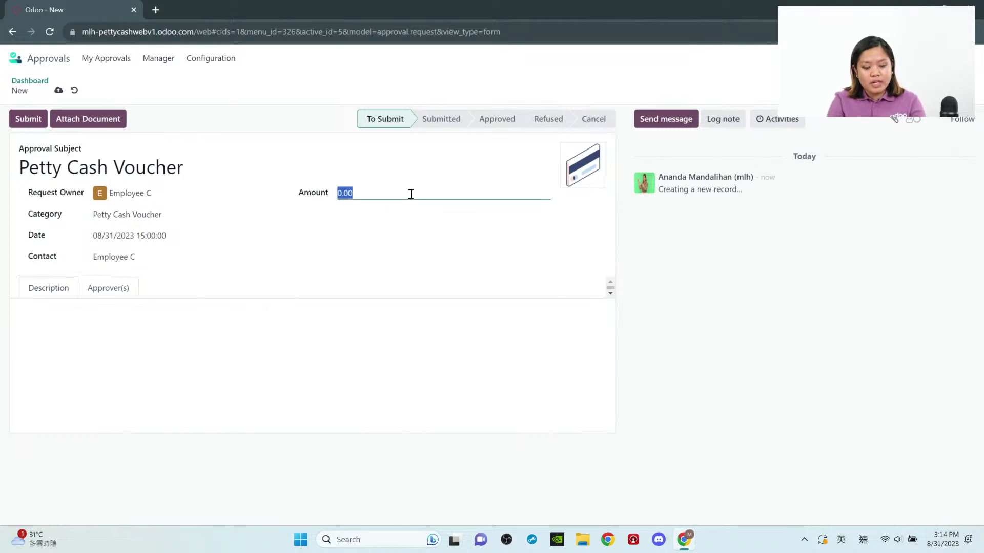
pyautogui.write('4,00')
pyautogui.write('0')
pyautogui.click(454, 266)
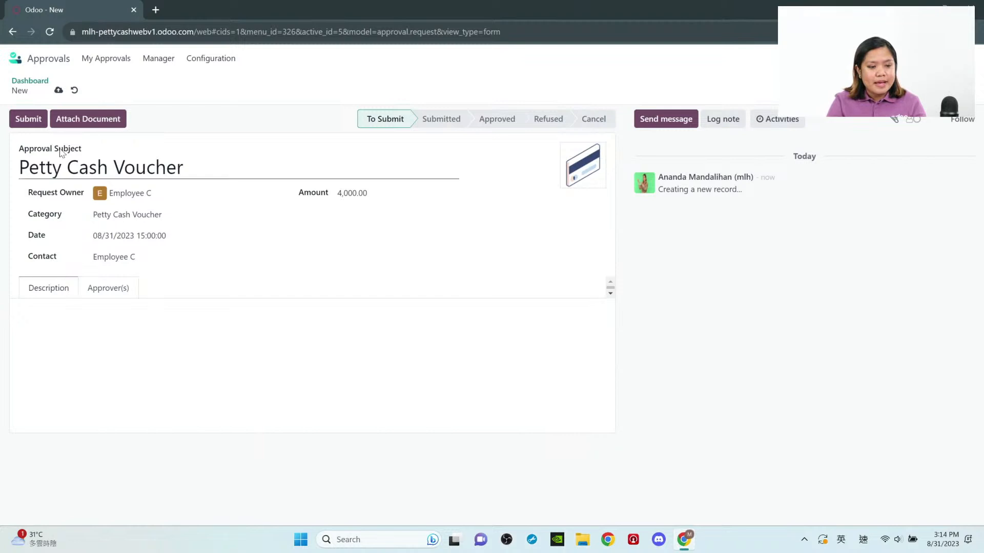
# Step: Check the voucher request's approvers, and submit and approve the request
pyautogui.click(110, 291)
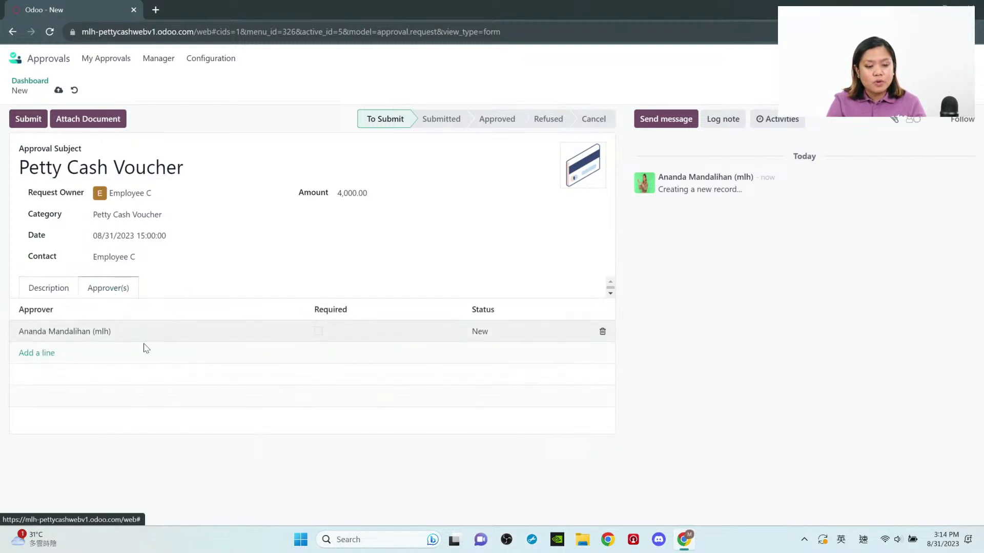
pyautogui.click(31, 293)
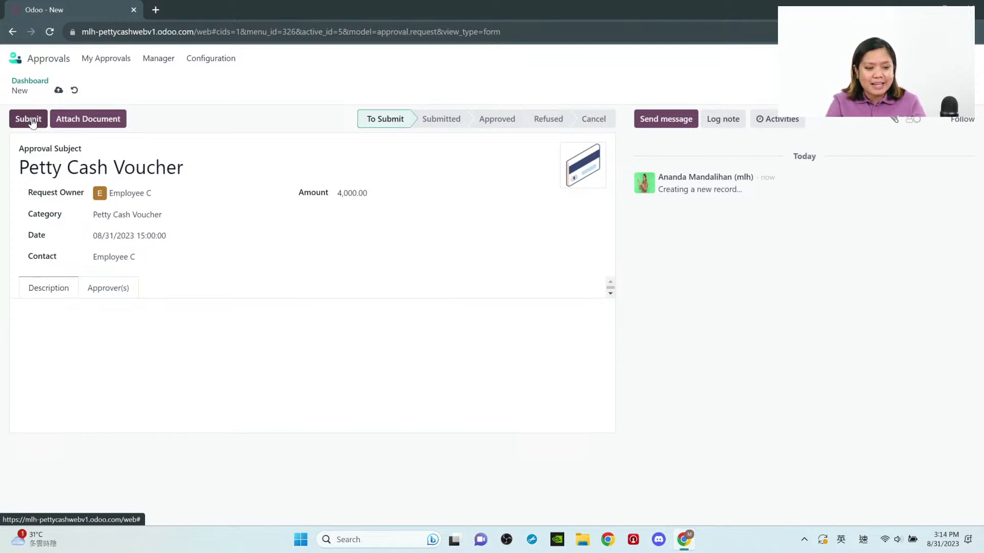
pyautogui.click(29, 119)
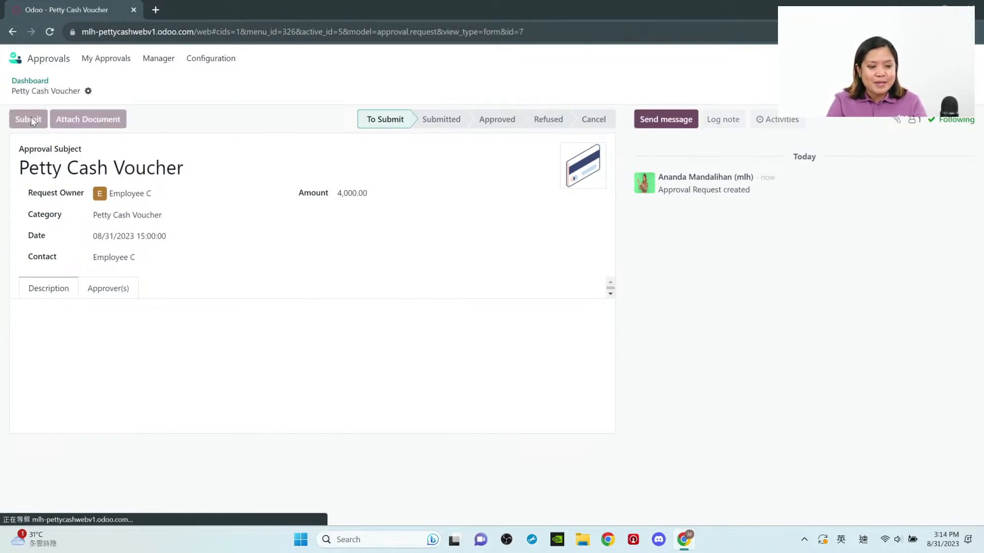
pyautogui.click(23, 123)
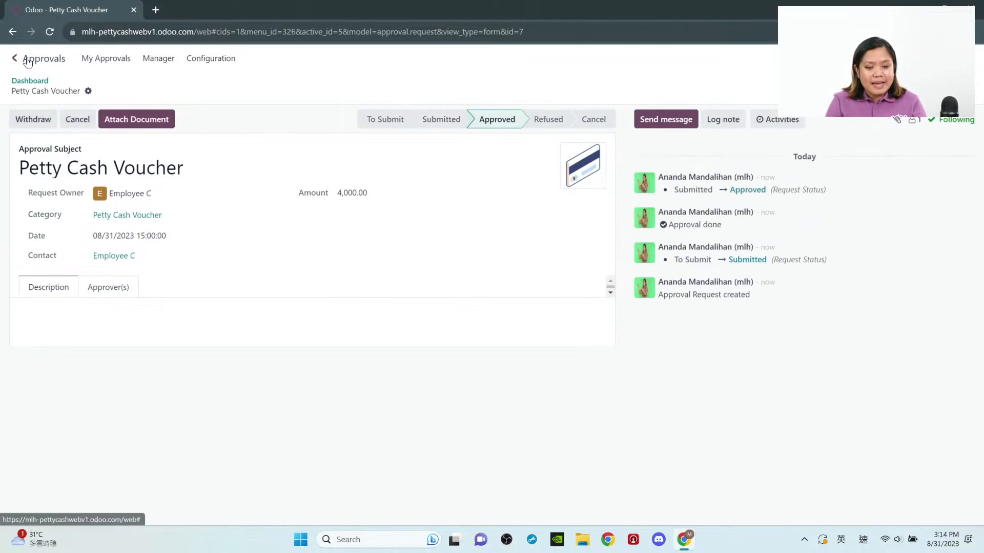
# Step: Open the Petty Cash journal's configuration in Accounting and examine its accounts, including the Outstanding Receipts accounts for incoming payments
pyautogui.click(27, 60)
pyautogui.click(383, 250)
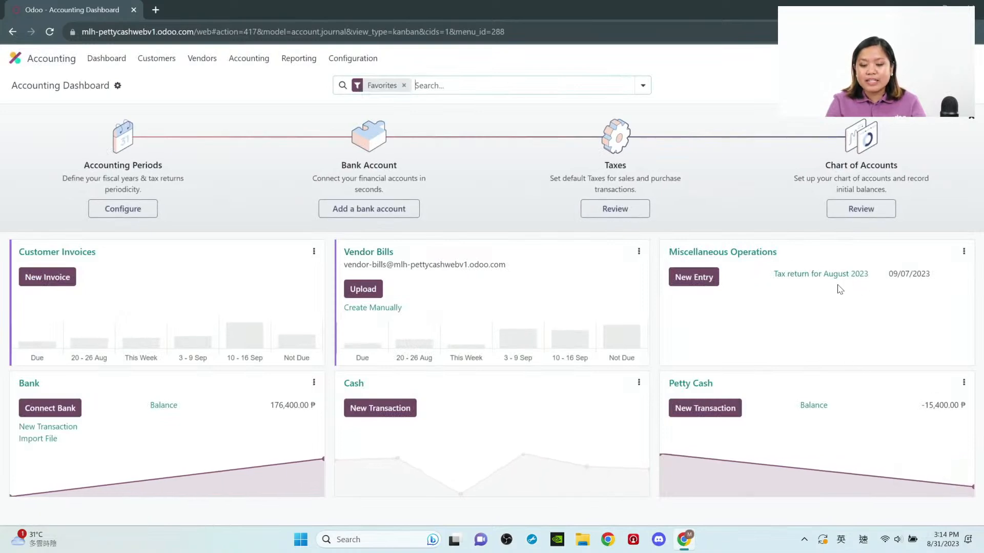
pyautogui.click(965, 381)
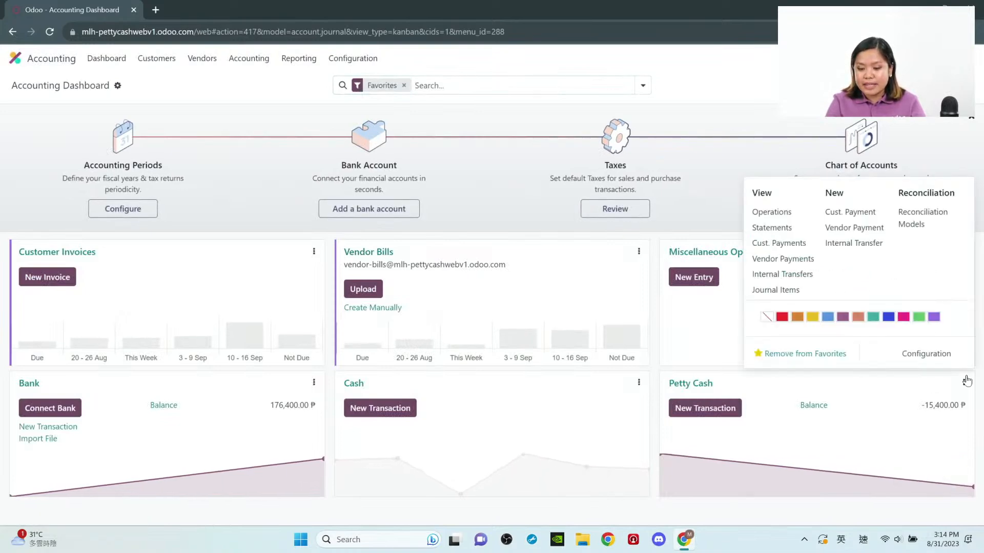
pyautogui.click(944, 355)
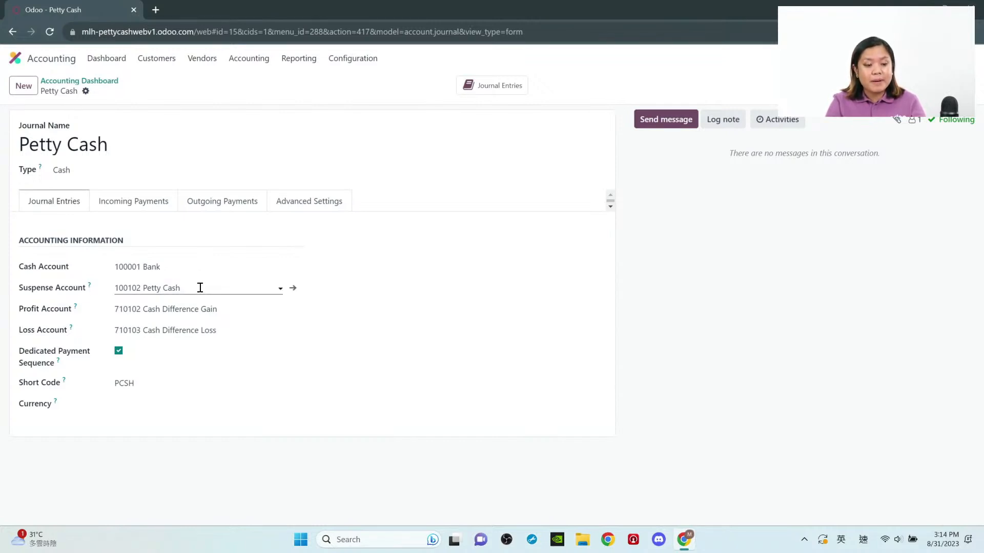
pyautogui.click(143, 200)
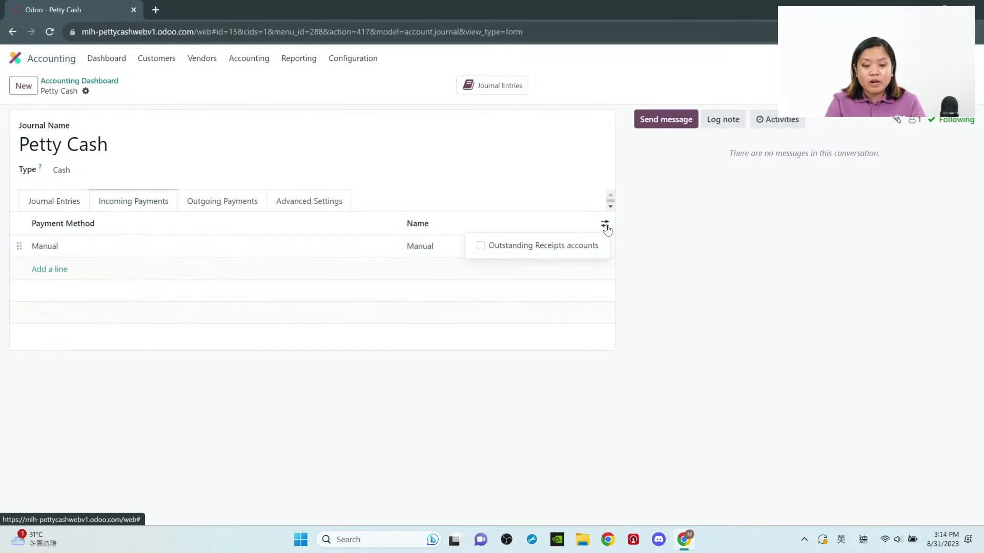
pyautogui.click(563, 247)
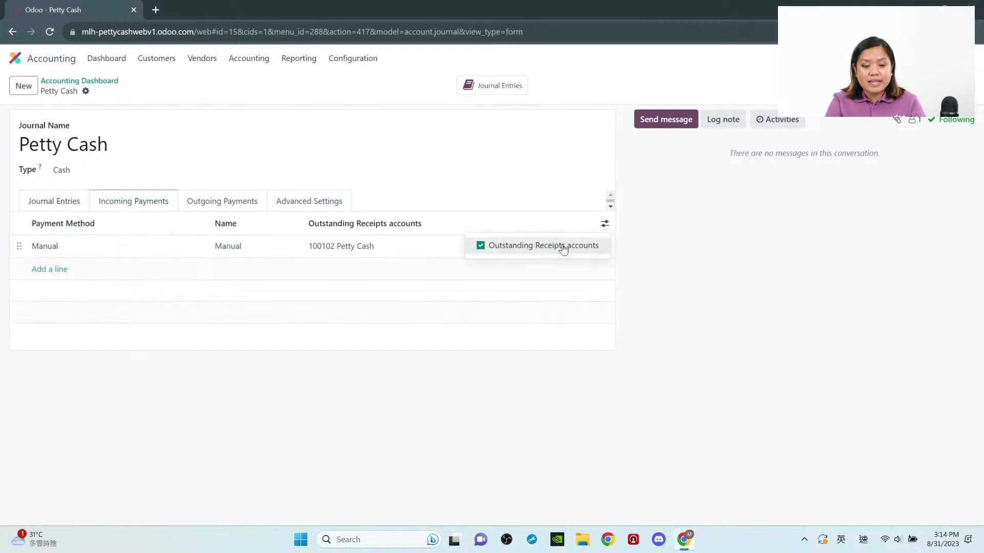
# Step: Examine the Petty Cash journal's Outstanding Payments accounts for outgoing payments and return to the Accounting Dashboard
pyautogui.click(228, 206)
pyautogui.click(604, 223)
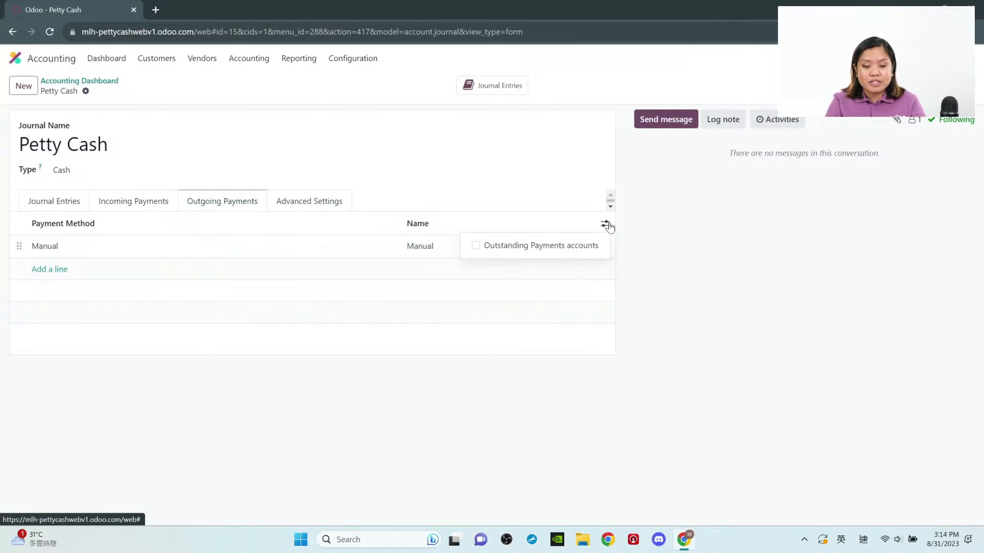
pyautogui.click(552, 247)
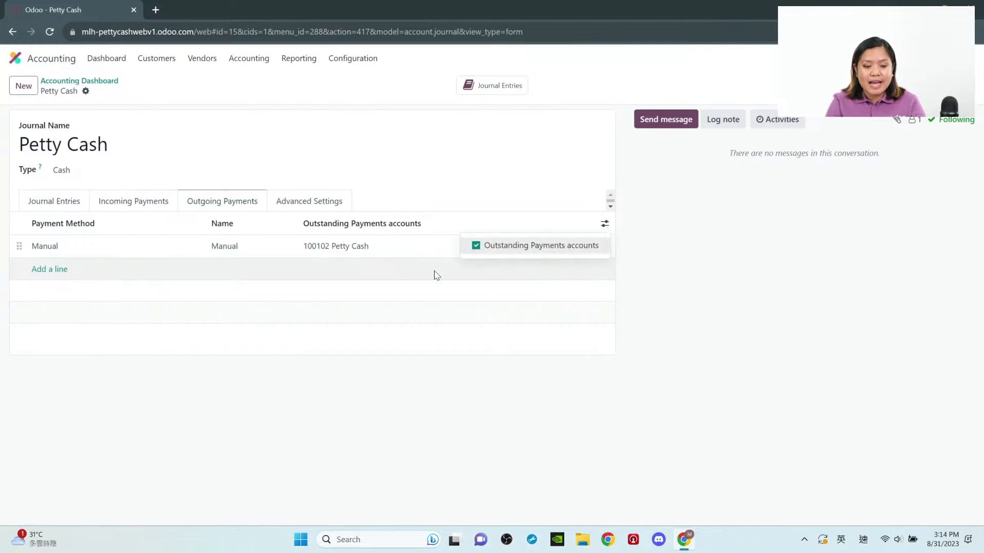
pyautogui.click(72, 205)
pyautogui.click(68, 84)
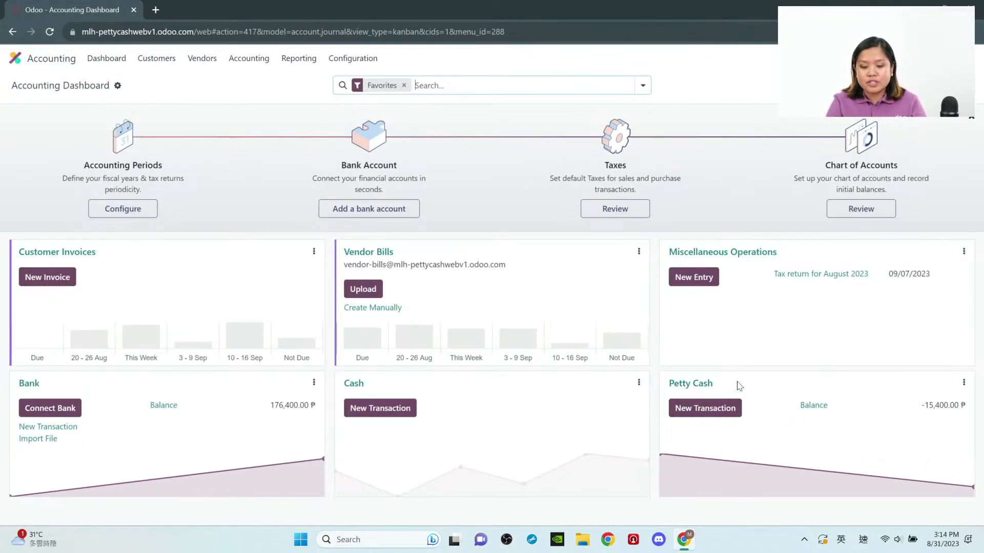
# Step: Record and save a Petty Cash transaction of -4,000 for partner Employee C, labelled "Trip to Batanes"
pyautogui.click(700, 403)
pyautogui.click(615, 256)
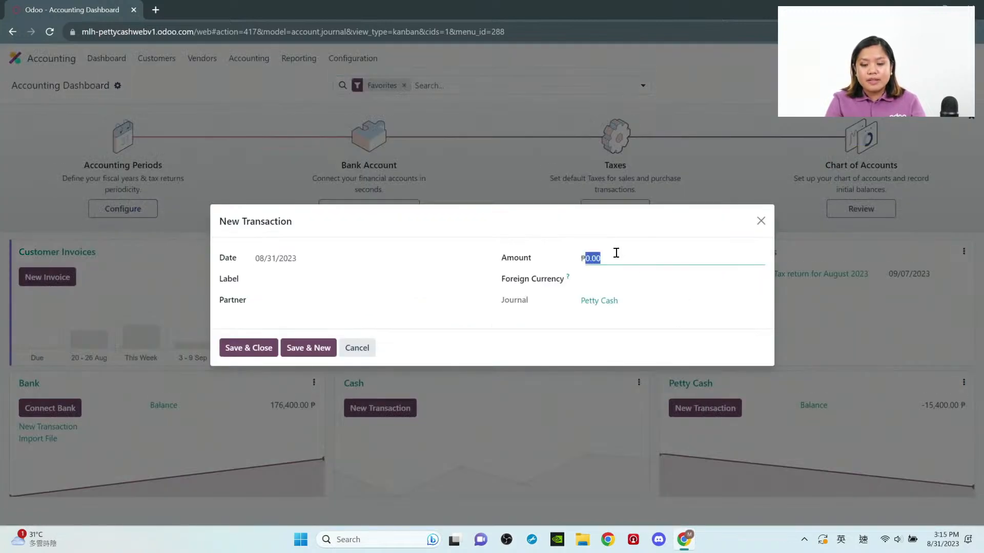
pyautogui.write('-4000')
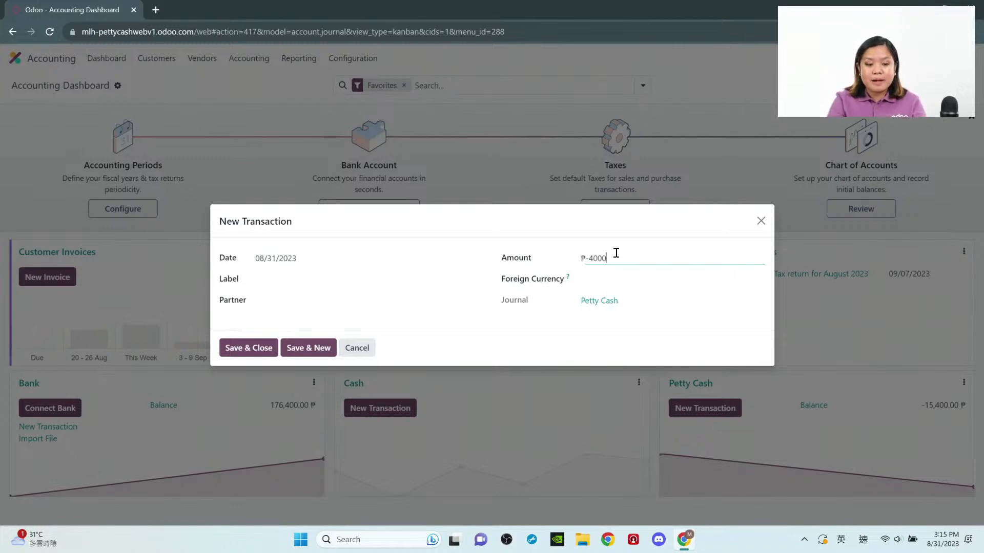
pyautogui.click(350, 298)
pyautogui.click(306, 412)
pyautogui.click(302, 281)
pyautogui.write('Trip to Batanes')
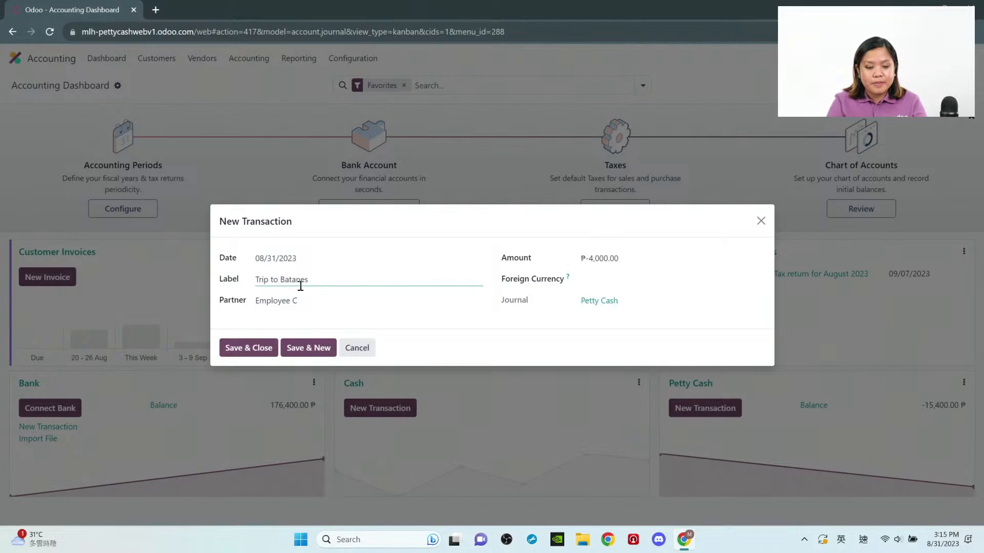
pyautogui.click(258, 351)
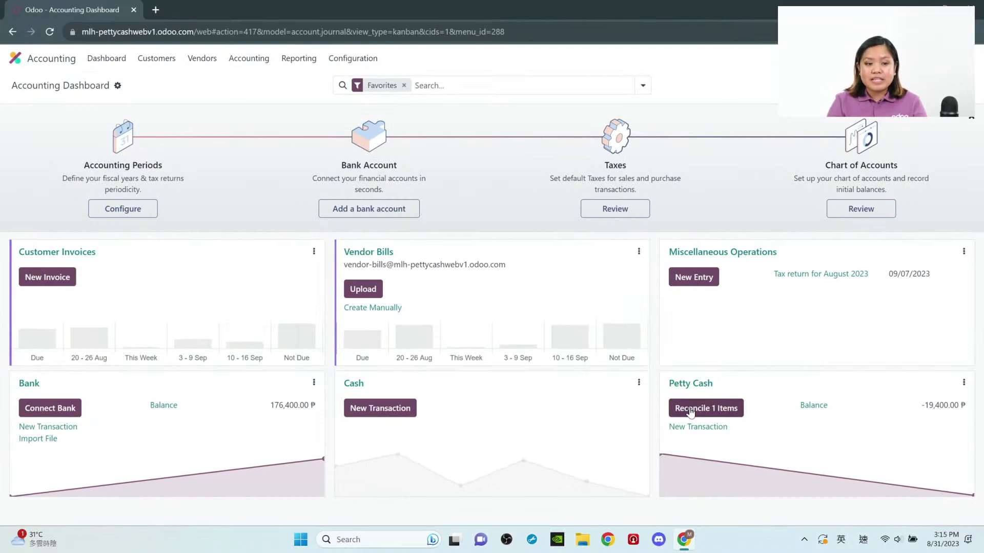
# Step: Open Employee C's Petty Cash Voucher from the list of all approvals in Approvals
pyautogui.click(15, 64)
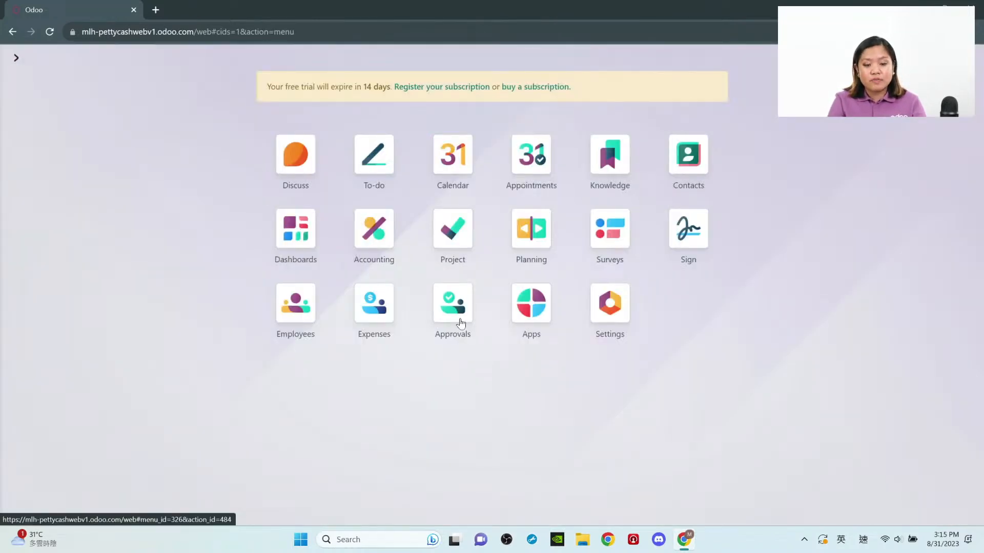
pyautogui.click(455, 307)
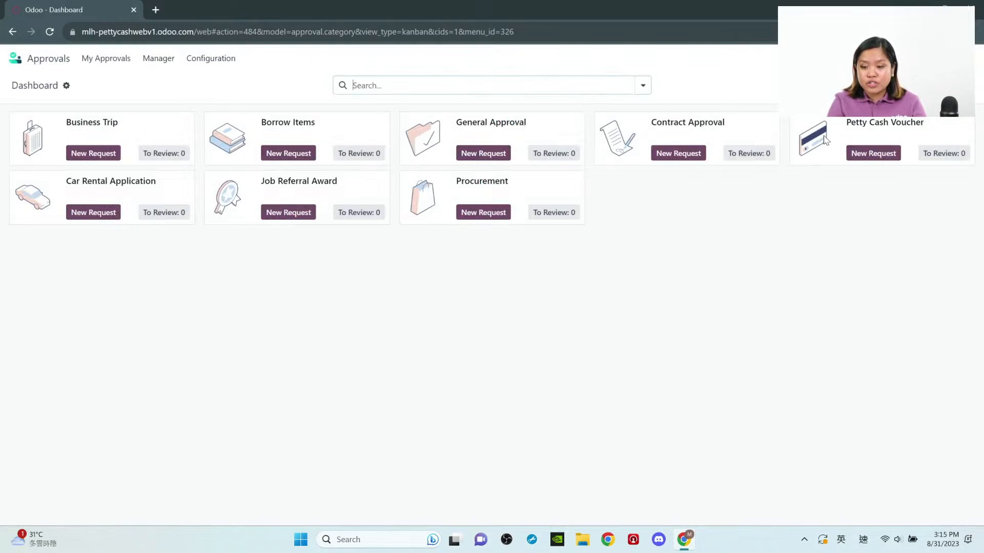
pyautogui.click(160, 58)
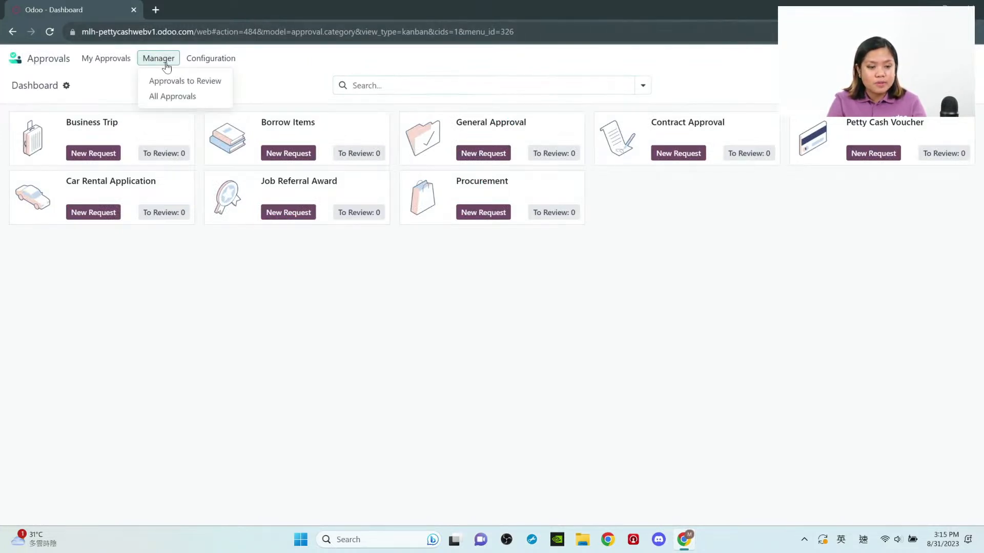
pyautogui.click(150, 94)
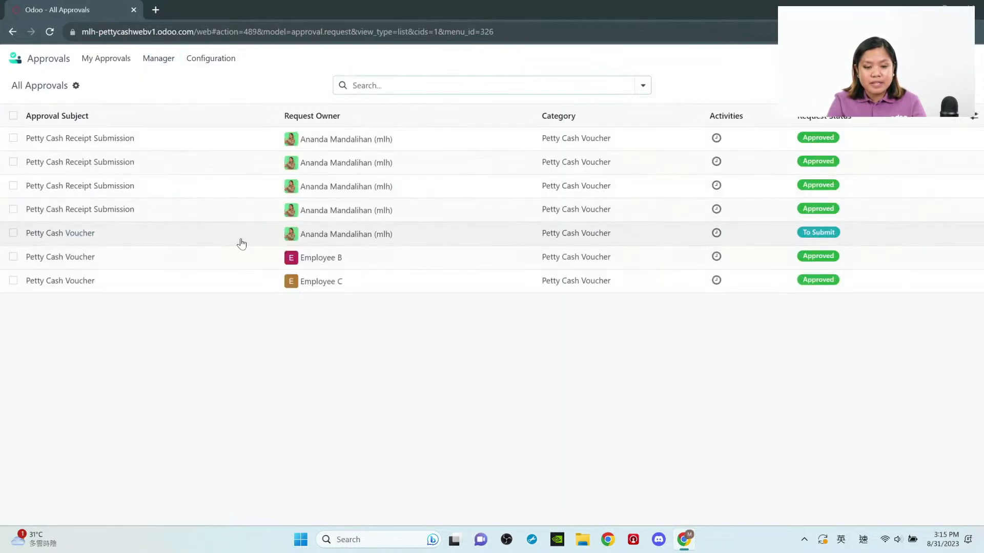
pyautogui.click(223, 282)
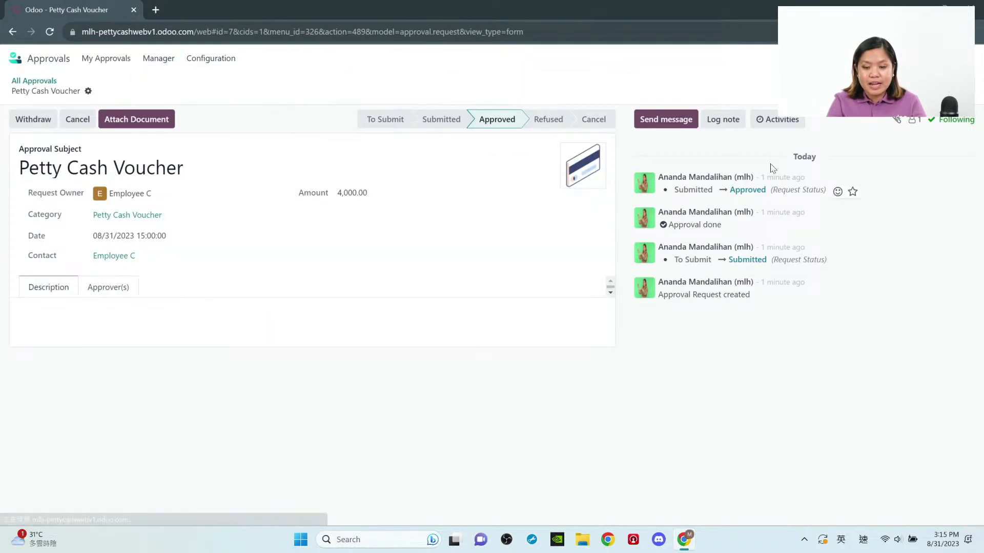
# Step: Log an internal note on the voucher with the logo_wb image attached
pyautogui.click(724, 121)
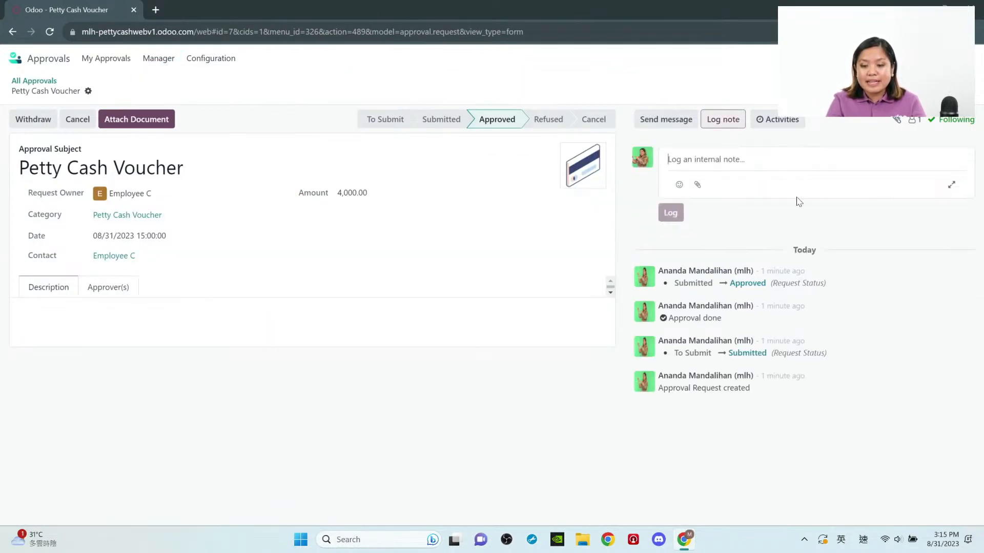
pyautogui.click(697, 184)
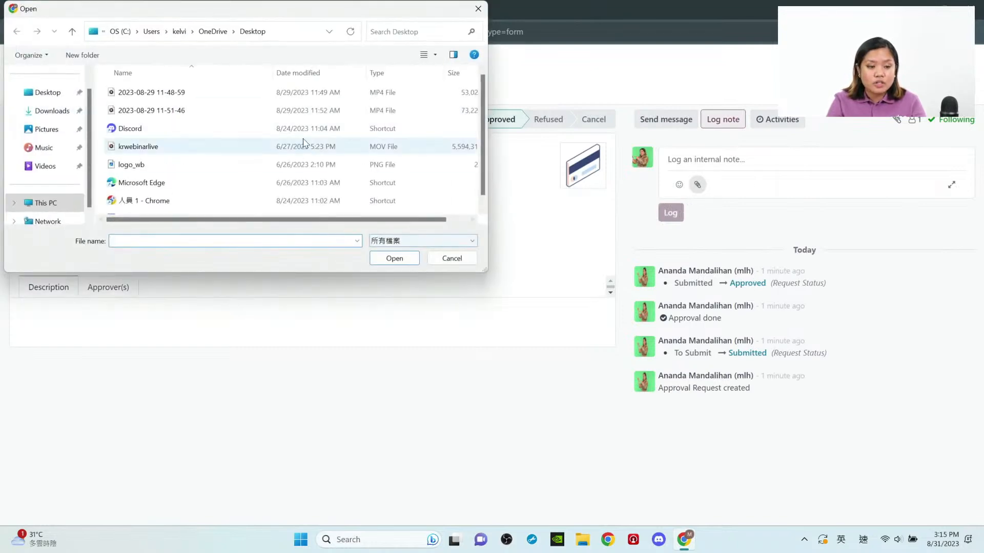
pyautogui.click(175, 169)
pyautogui.doubleClick(174, 171)
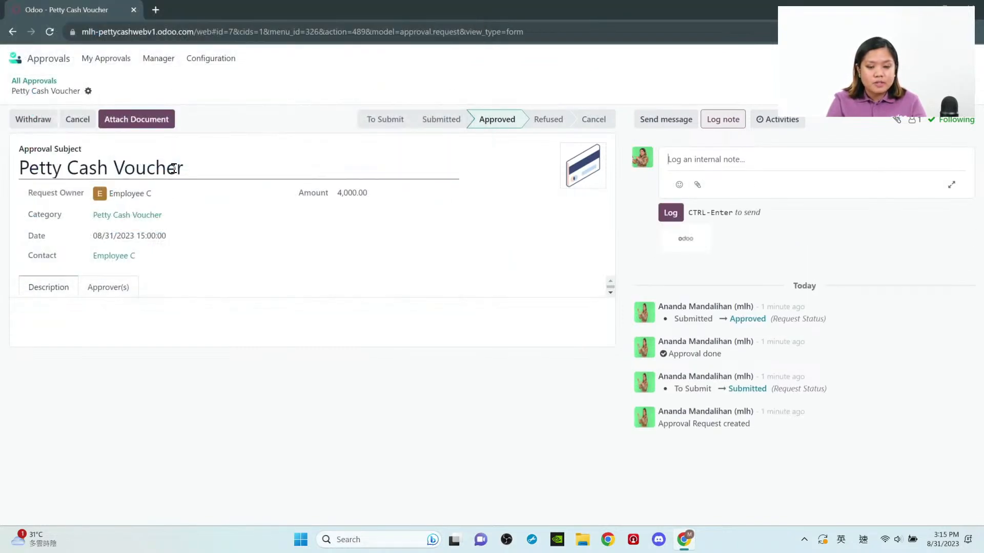
pyautogui.click(671, 213)
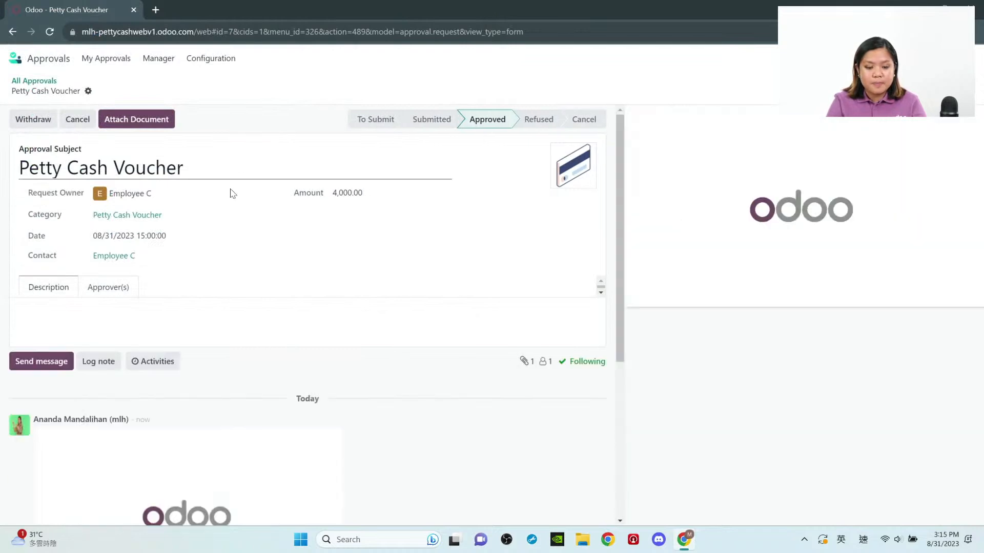
# Step: Switch to Accounting and open the Petty Cash journal's items awaiting reconciliation
pyautogui.click(21, 64)
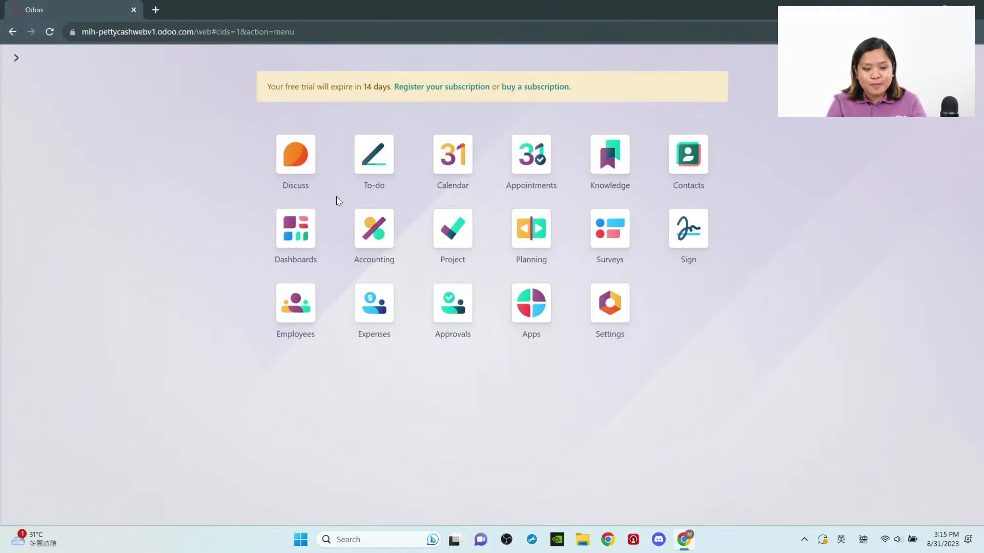
pyautogui.click(374, 259)
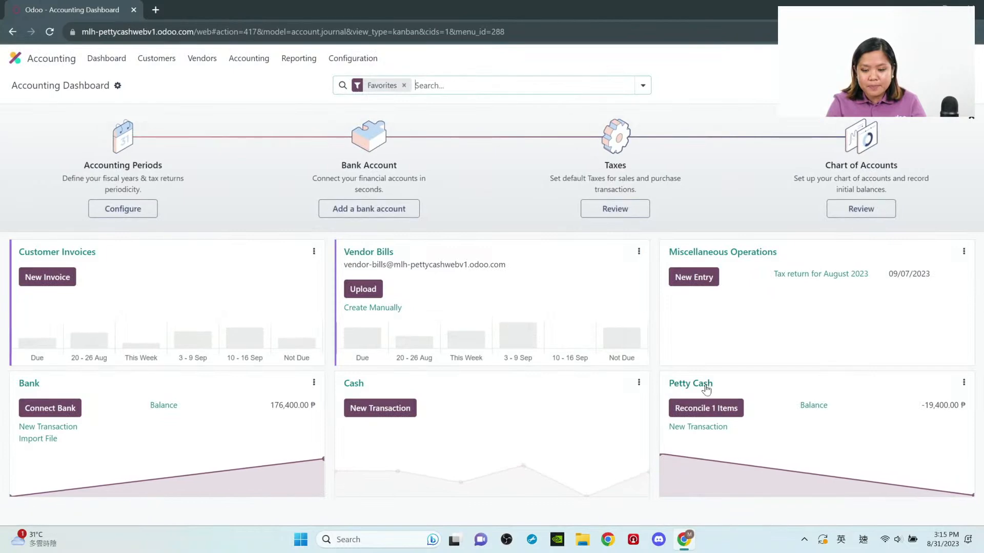
pyautogui.click(710, 414)
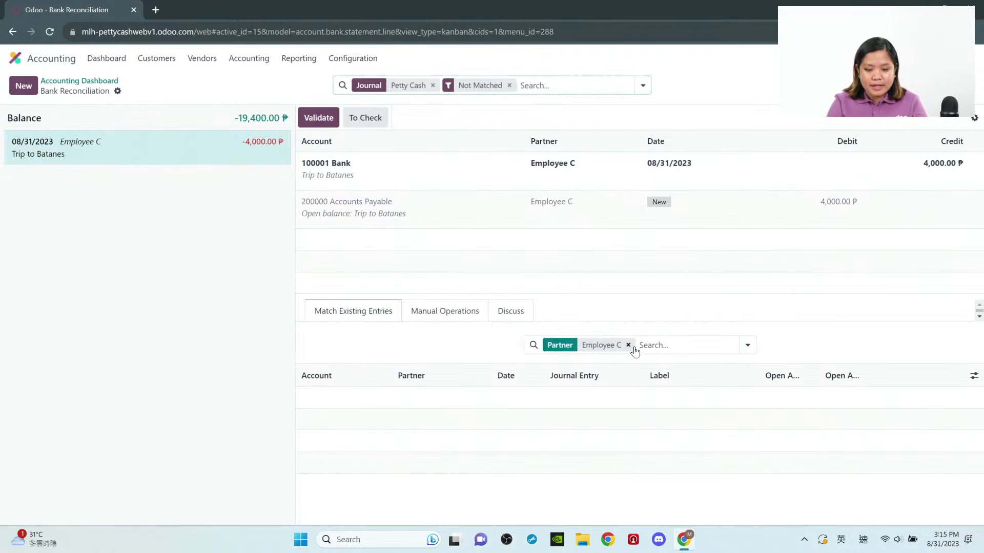
# Step: Assign account 623005 Meal Allowance to the Trip to Batanes open balance line through manual operations
pyautogui.click(423, 312)
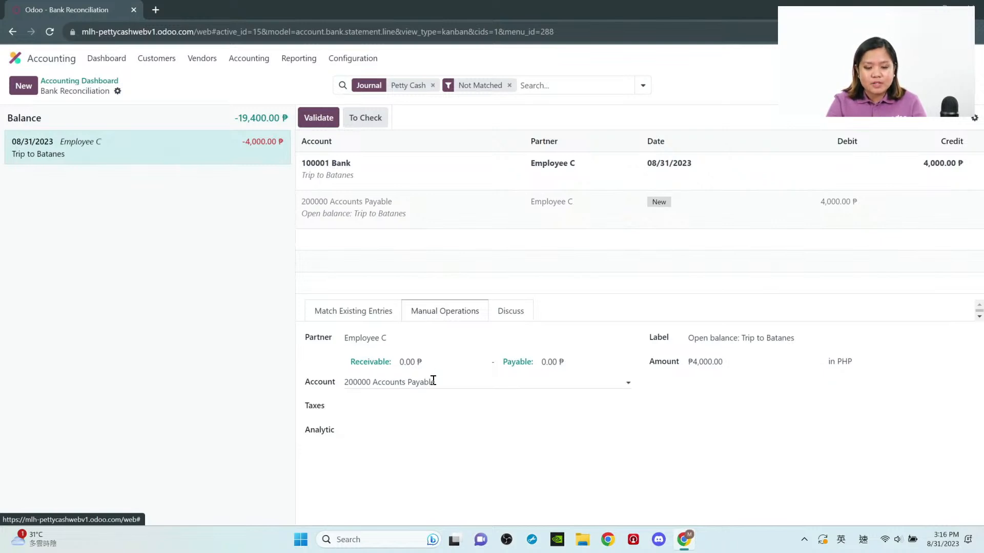
pyautogui.click(478, 379)
pyautogui.click(379, 363)
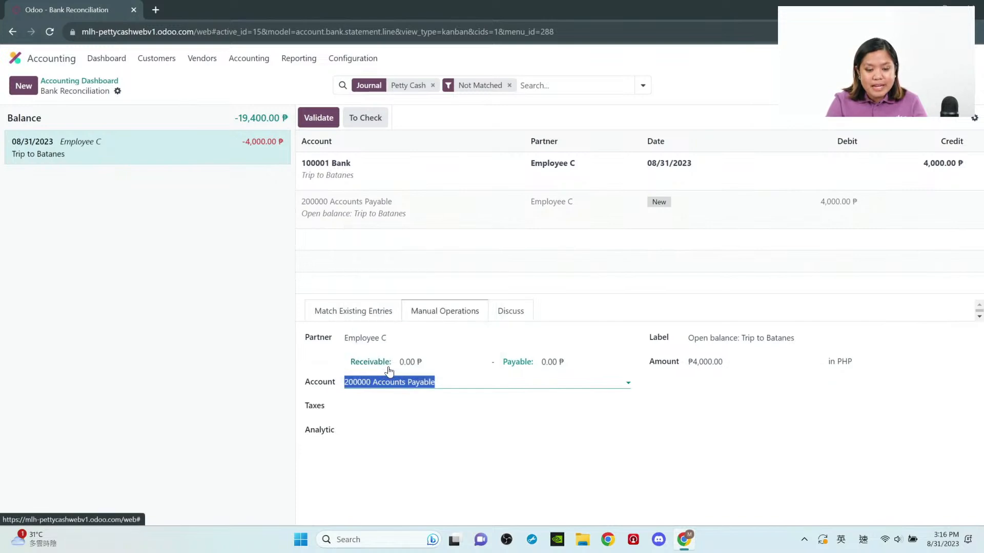
pyautogui.scroll(-15, 378, 451)
pyautogui.scroll(-4, 378, 446)
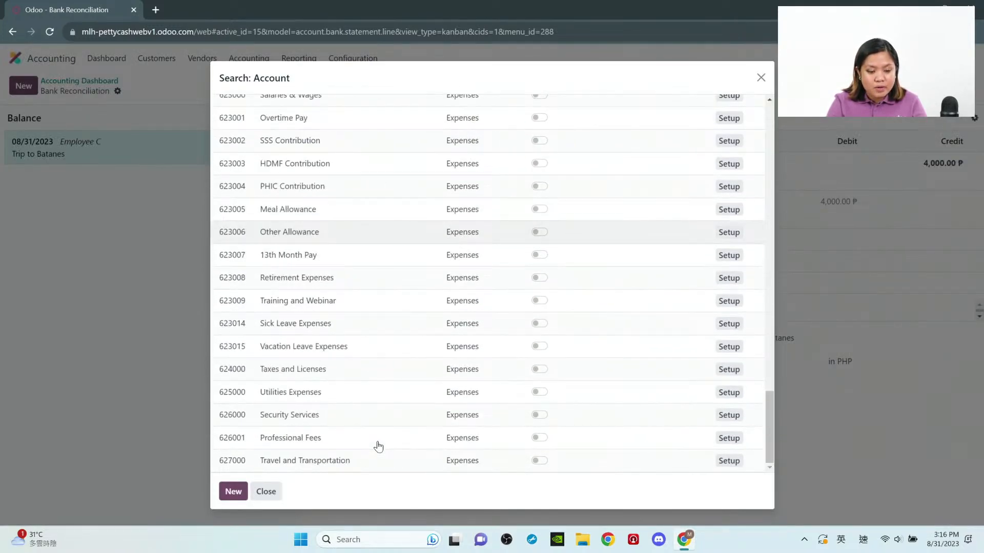
pyautogui.click(313, 220)
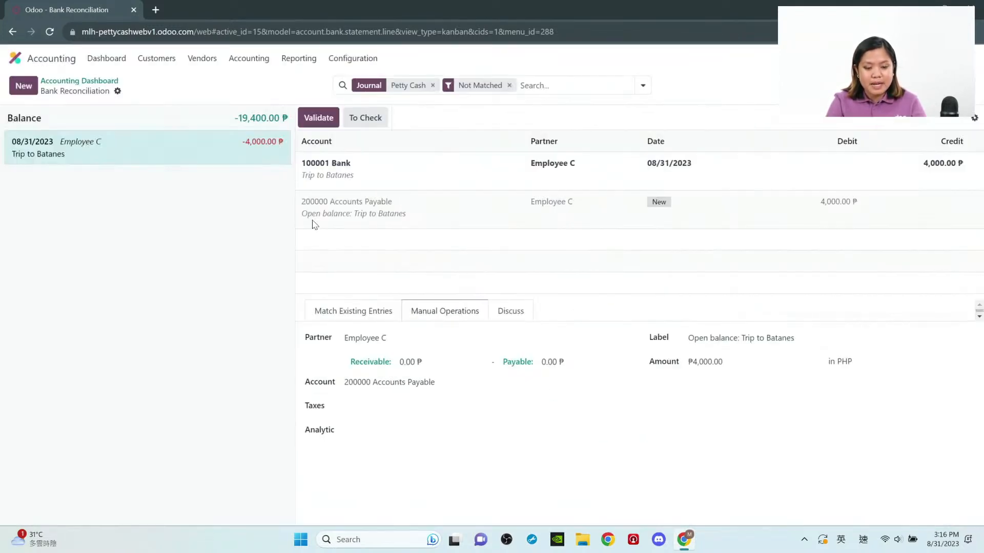
# Step: Set the Meal Allowance line's amount to 2,500 and its analytic distribution to Administrative
pyautogui.click(730, 369)
pyautogui.write('2500')
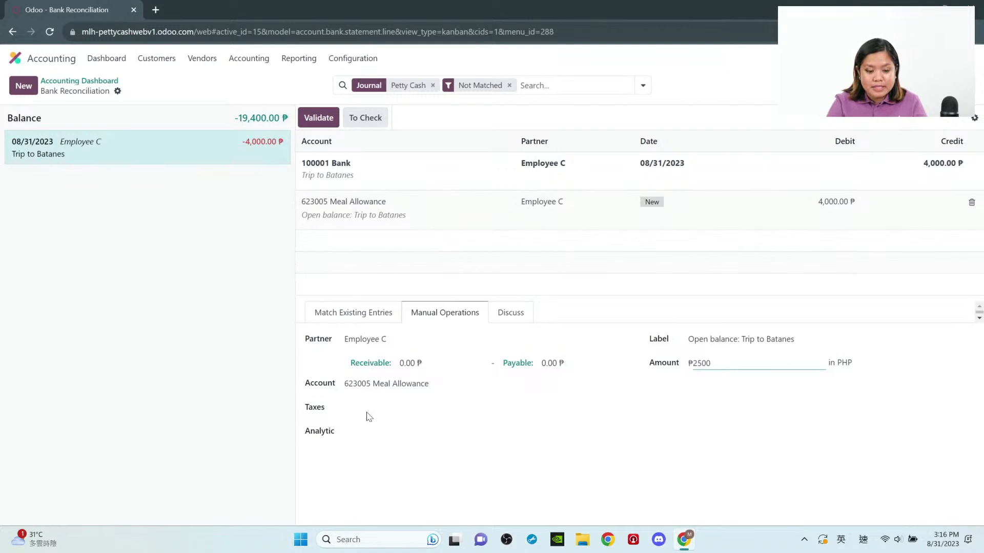
pyautogui.click(352, 436)
pyautogui.click(437, 421)
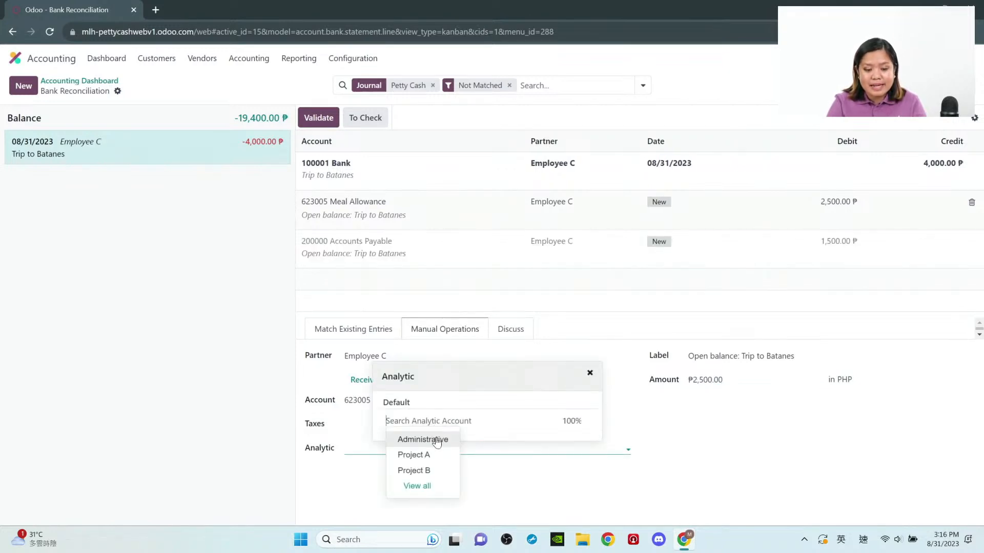
pyautogui.click(425, 441)
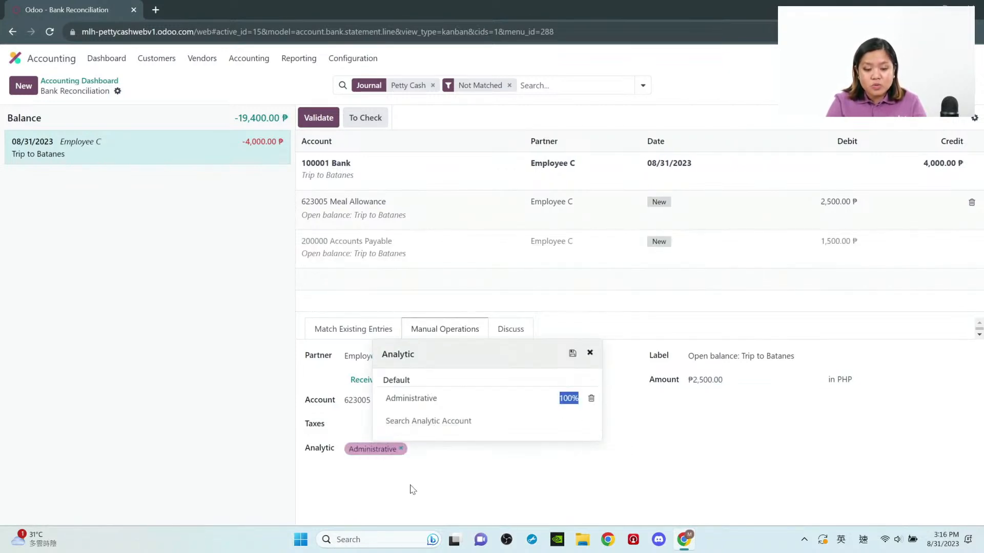
pyautogui.click(413, 491)
# Step: Attach the logo_wb image as a supporting file to the Trip to Batanes transaction's discussion
pyautogui.click(512, 327)
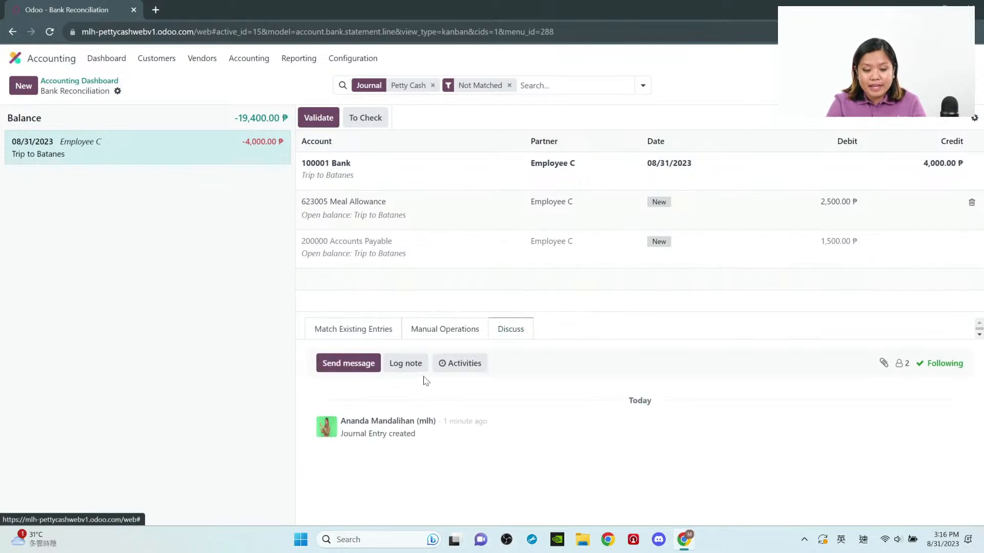
pyautogui.click(885, 364)
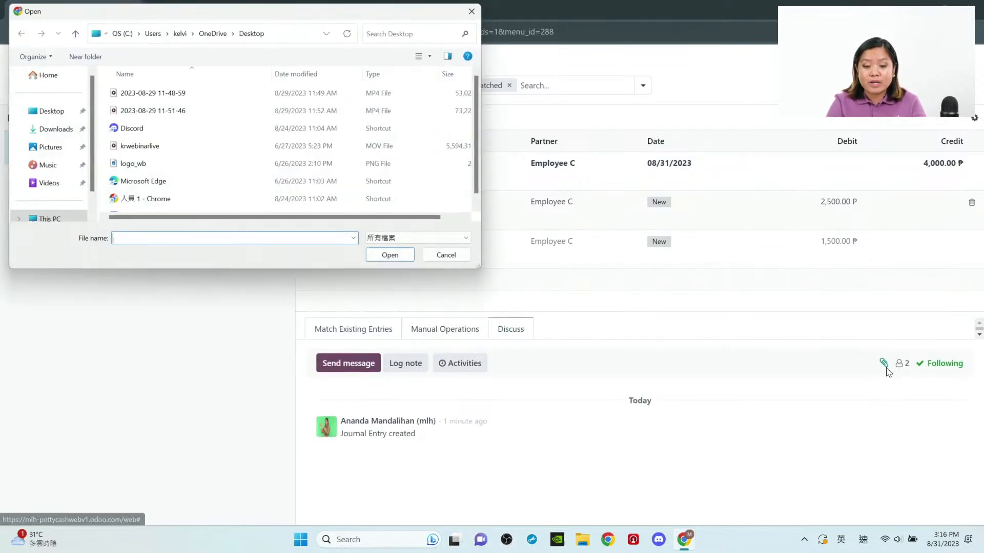
pyautogui.click(167, 171)
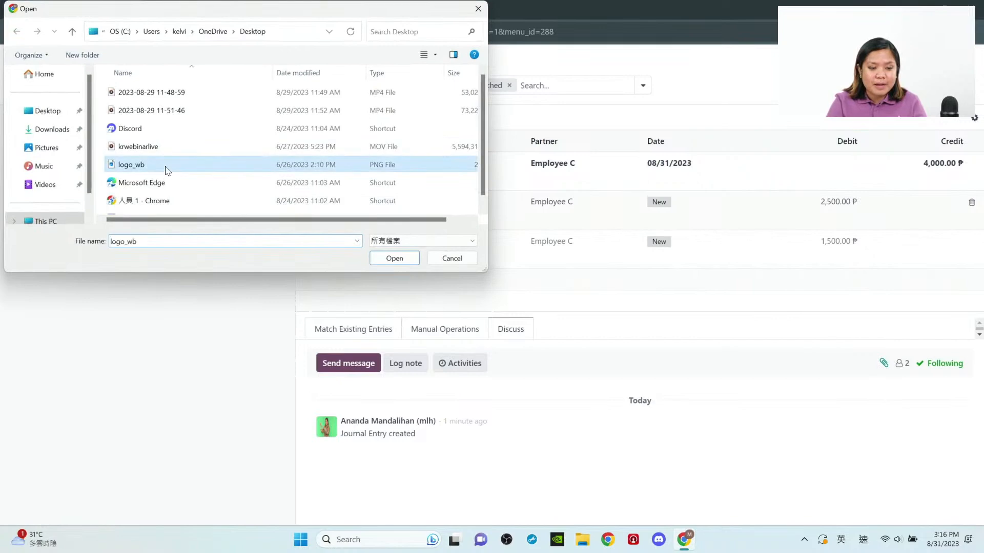
pyautogui.doubleClick(167, 171)
pyautogui.scroll(-1, 424, 468)
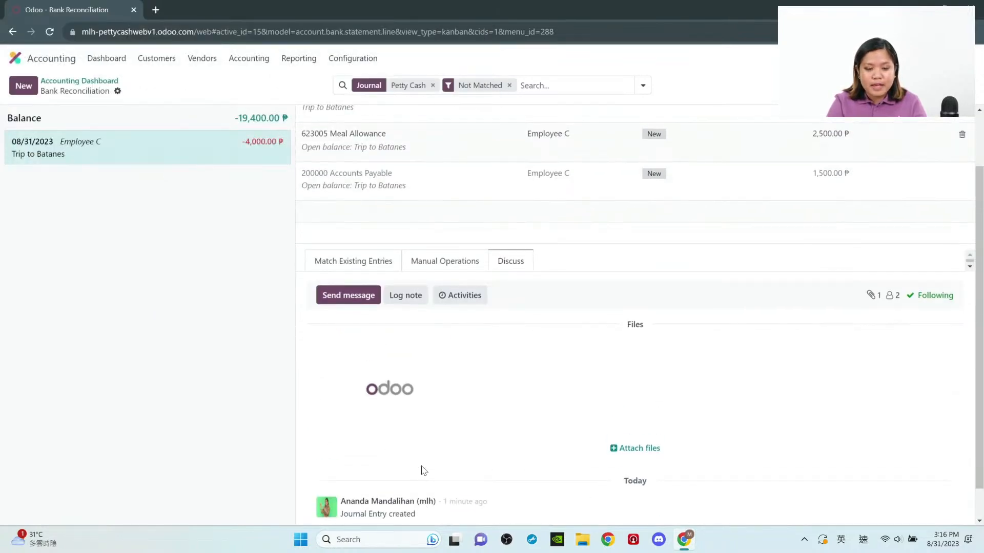
# Step: Assign account 623006 Other Allowance to the remaining Accounts Payable line of the reconciliation
pyautogui.click(423, 260)
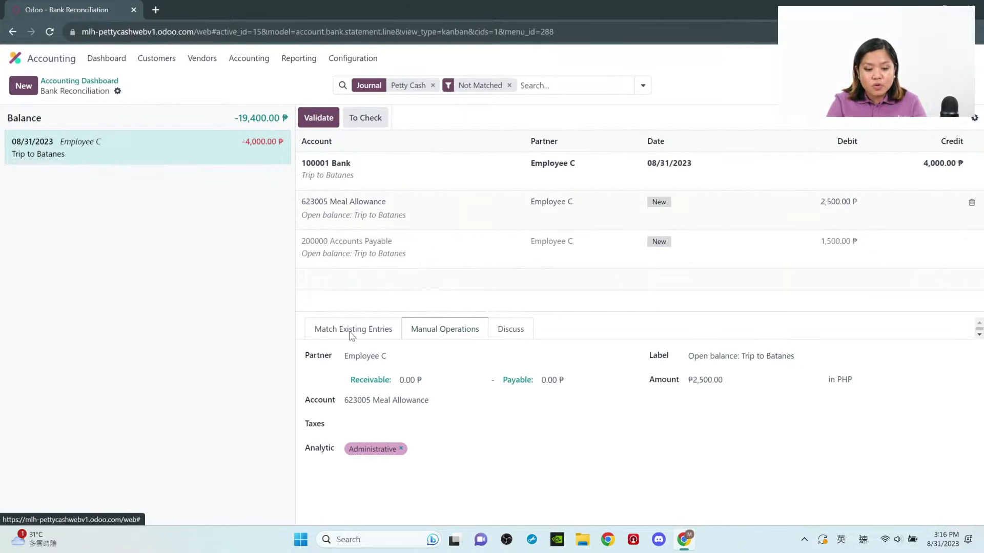
pyautogui.click(447, 248)
pyautogui.click(459, 400)
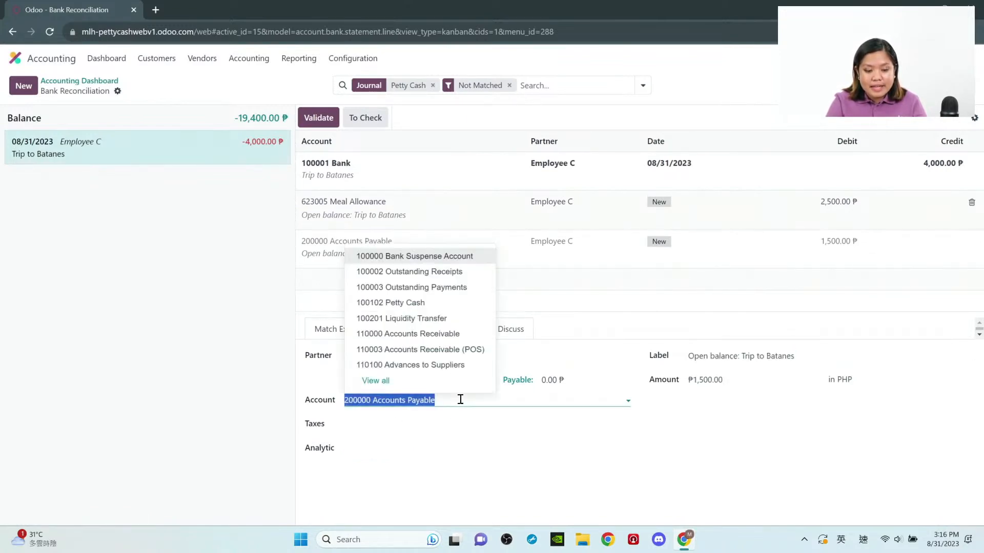
pyautogui.click(398, 379)
pyautogui.scroll(-20, 324, 406)
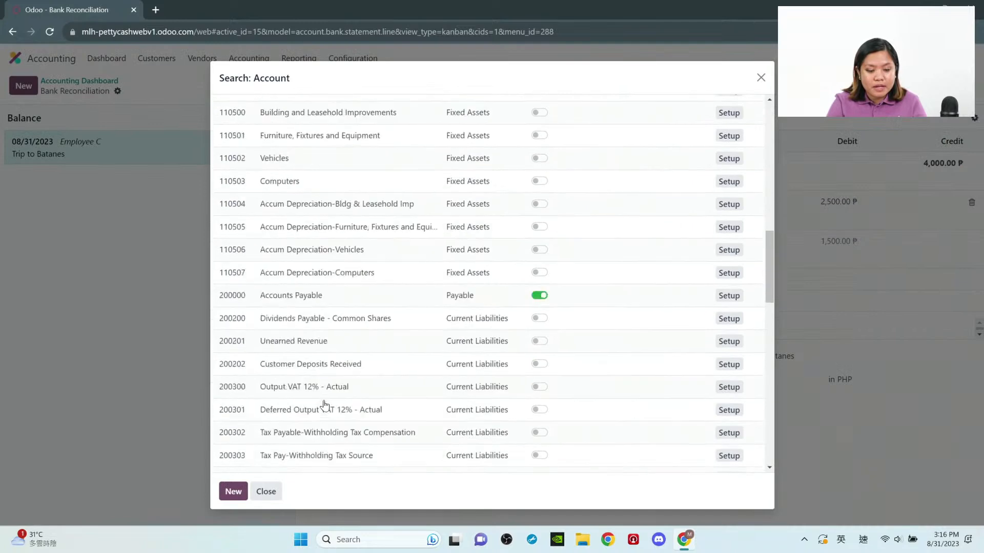
pyautogui.scroll(-2, 324, 406)
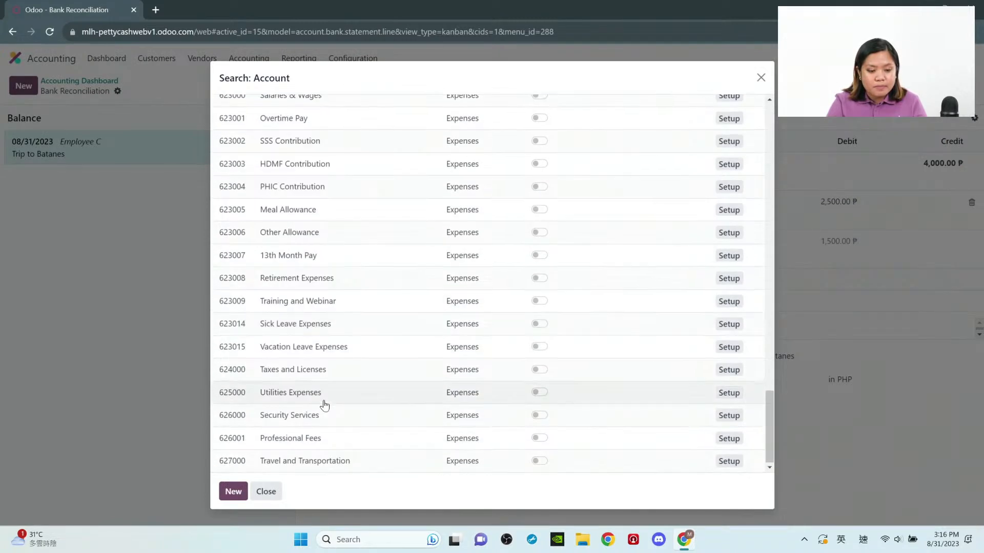
pyautogui.click(314, 231)
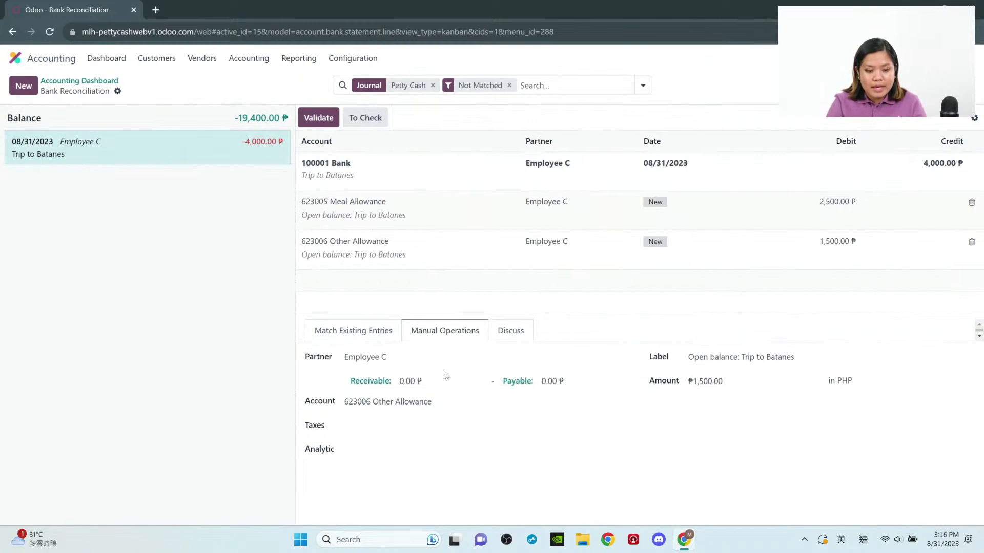
# Step: Set the Other Allowance line's analytic distribution to Administrative and validate the reconciliation
pyautogui.click(402, 451)
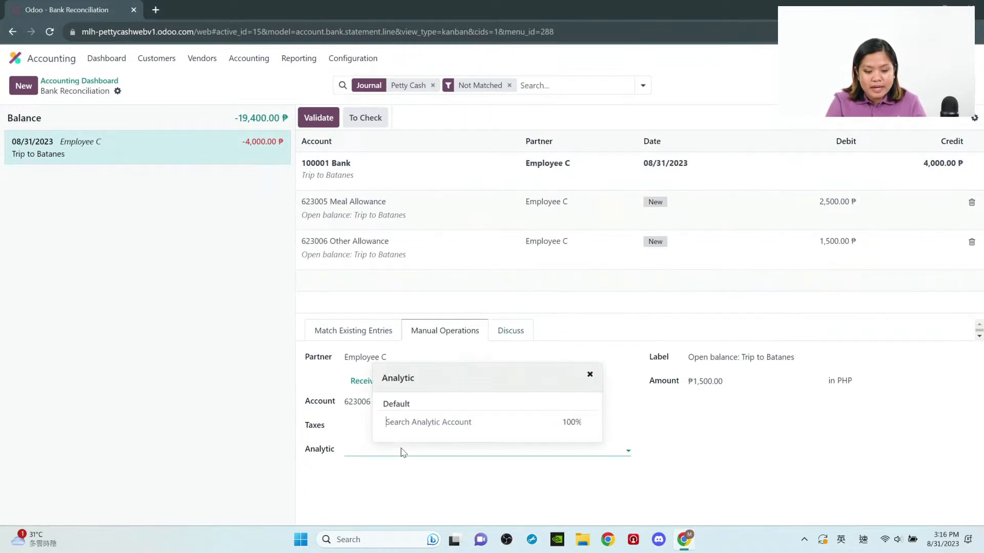
pyautogui.click(424, 426)
pyautogui.click(416, 442)
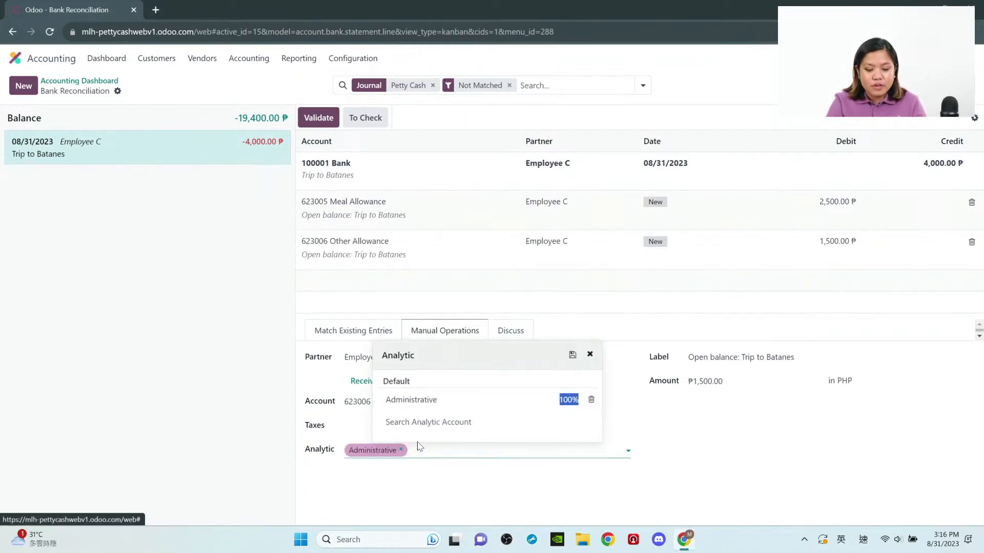
pyautogui.click(581, 469)
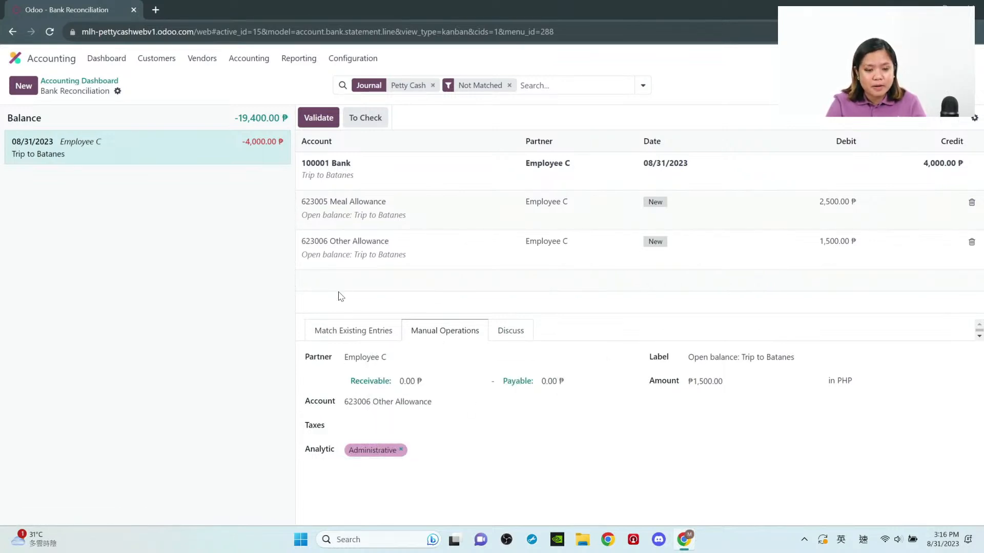
pyautogui.click(328, 123)
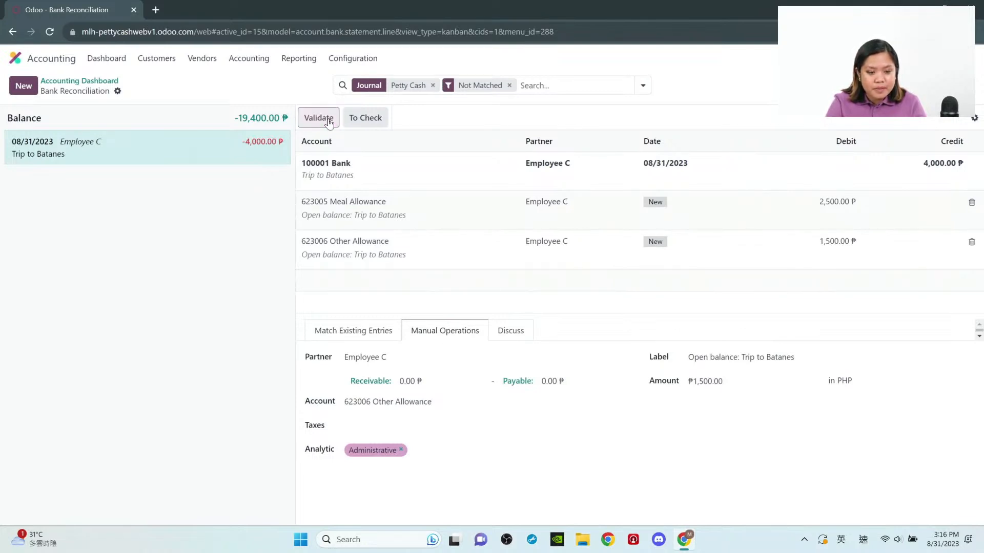
# Step: Group the posted journal items by partner and examine Employee C's entries
pyautogui.click(274, 62)
pyautogui.click(260, 109)
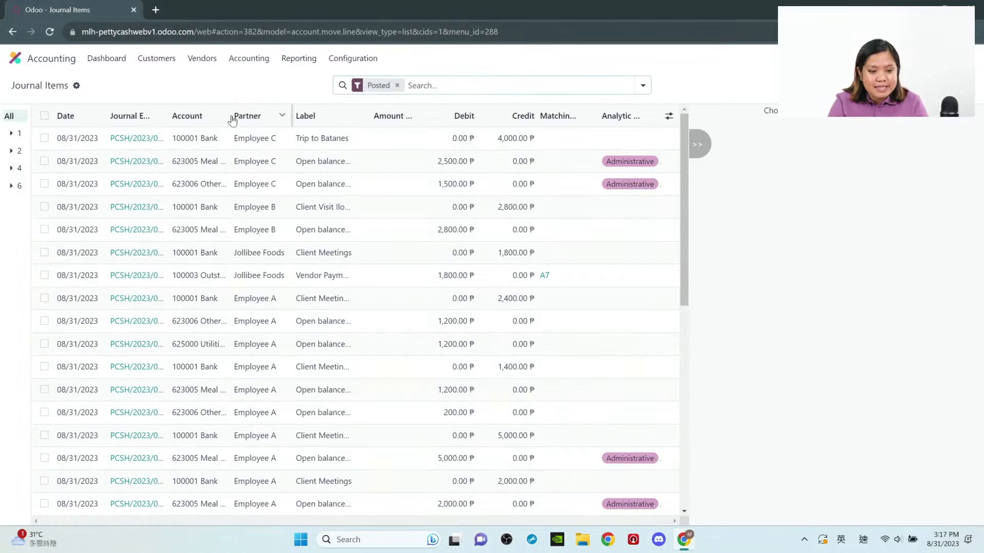
pyautogui.moveTo(230, 113); pyautogui.dragTo(275, 120)
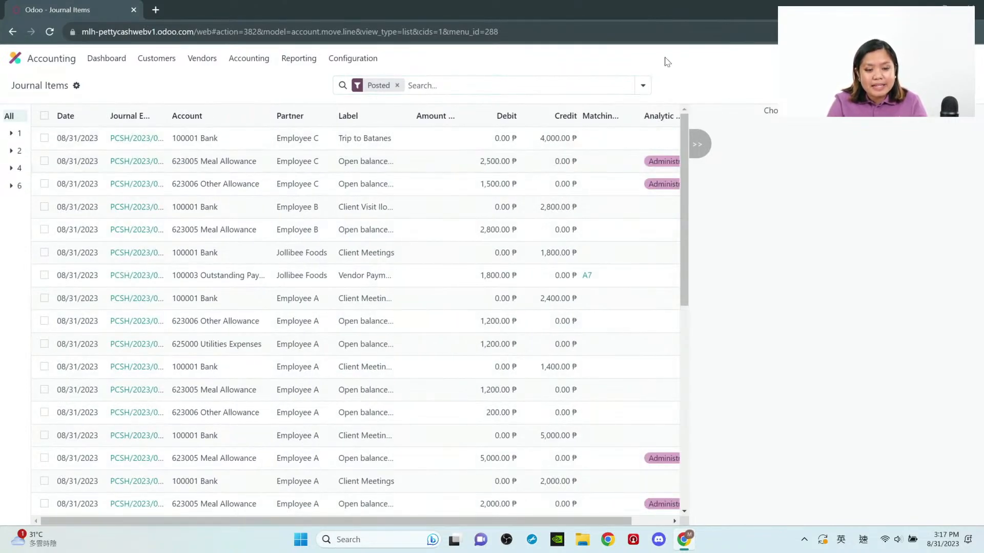
pyautogui.click(643, 85)
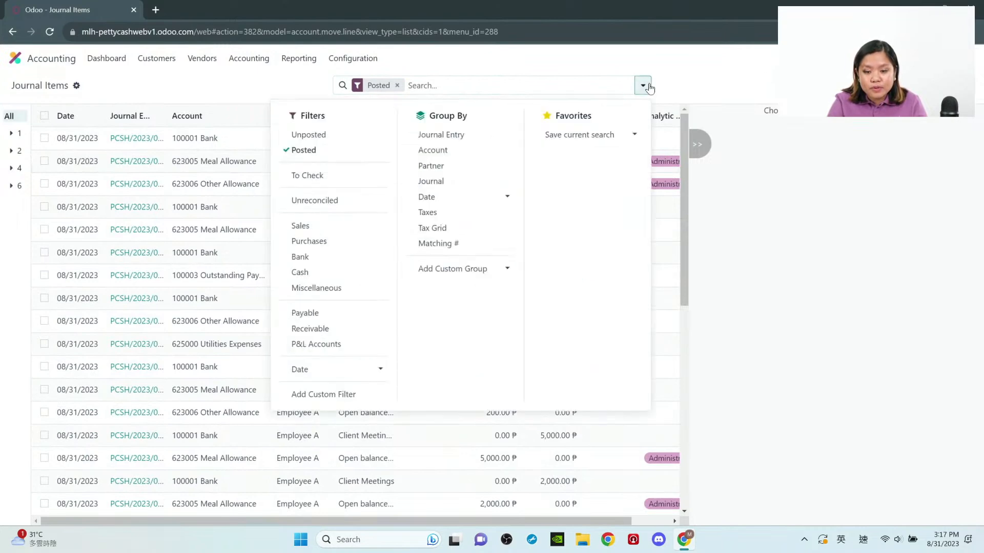
pyautogui.click(454, 166)
pyautogui.click(189, 290)
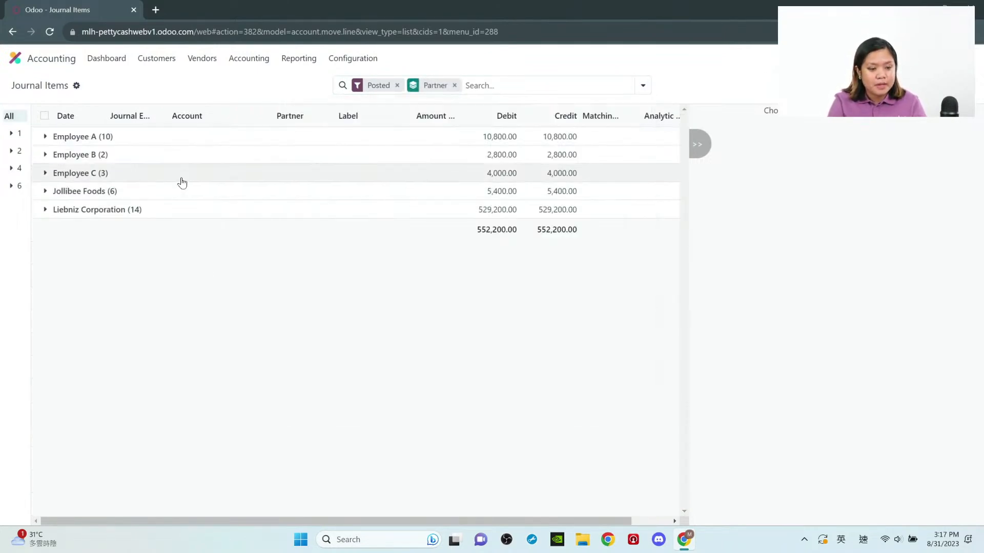
pyautogui.click(182, 182)
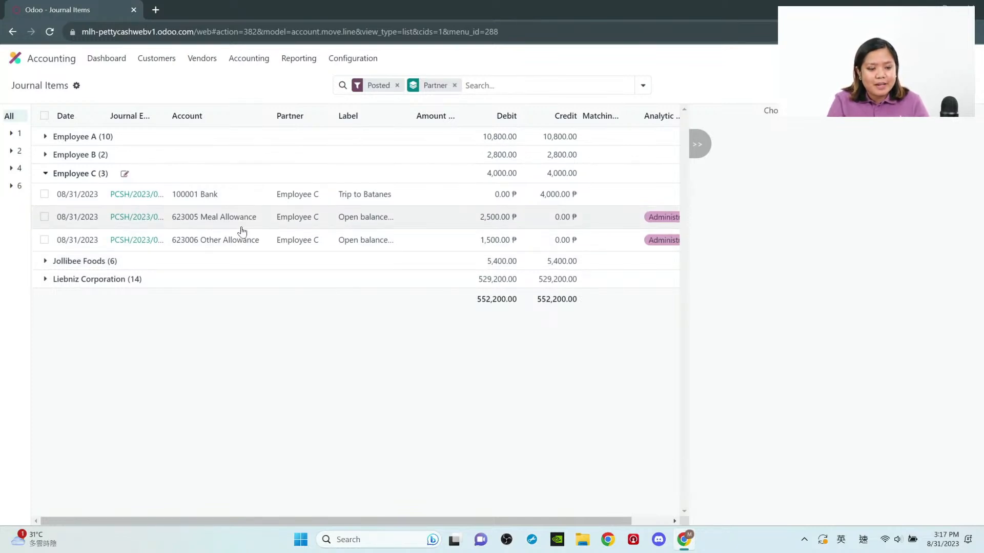
# Step: Examine the August 2023 gross margin items of the Administrative analytic account and return to the Analytic Accounts list
pyautogui.click(251, 60)
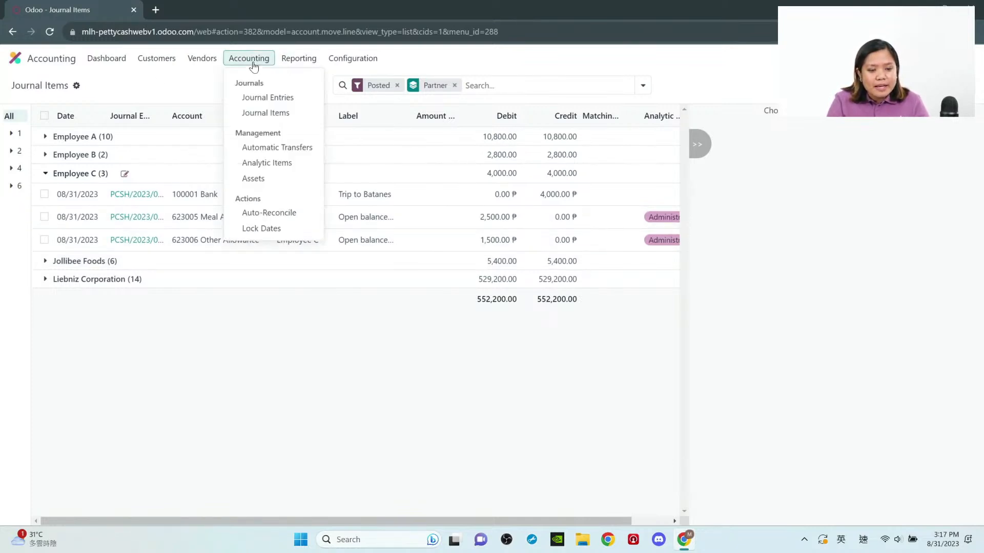
pyautogui.moveTo(304, 64)
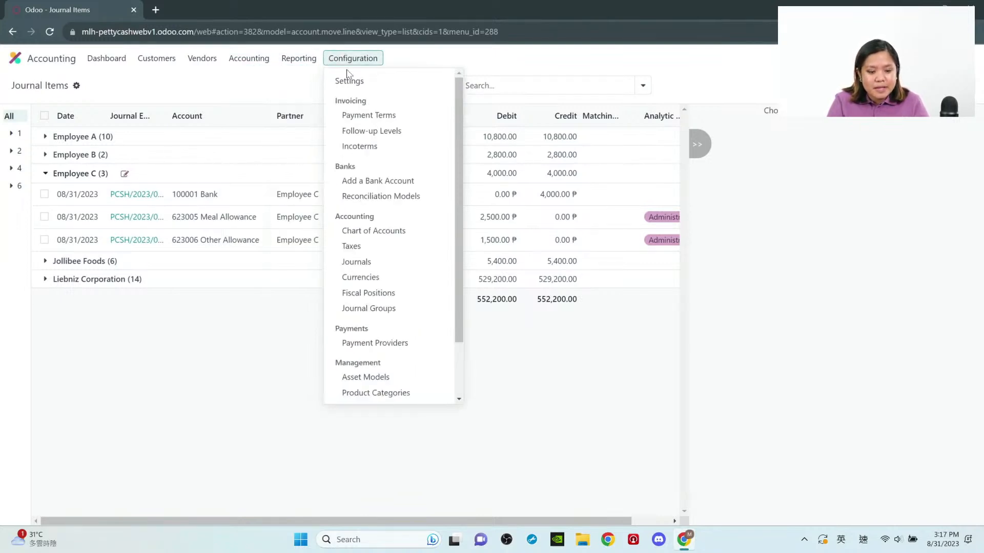
pyautogui.scroll(-2, 369, 317)
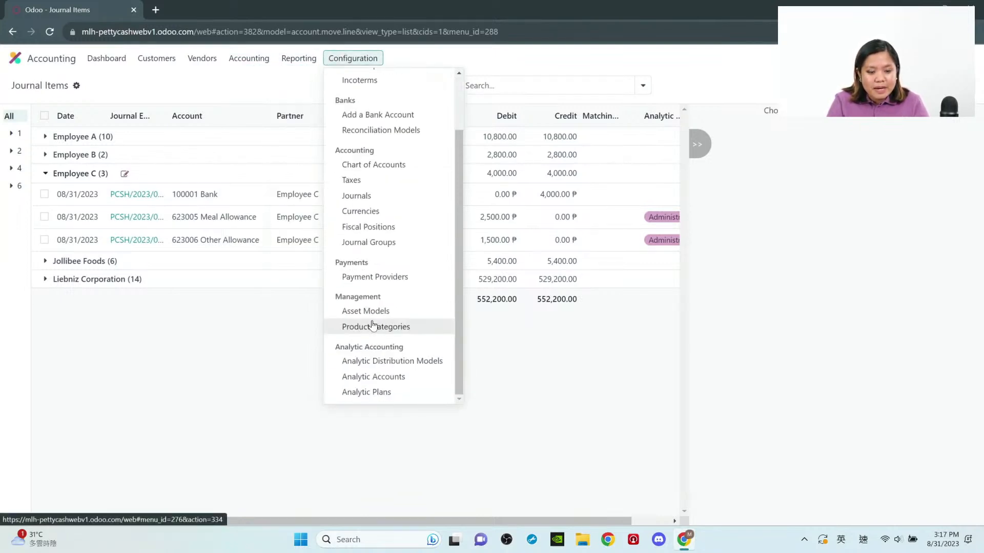
pyautogui.click(377, 376)
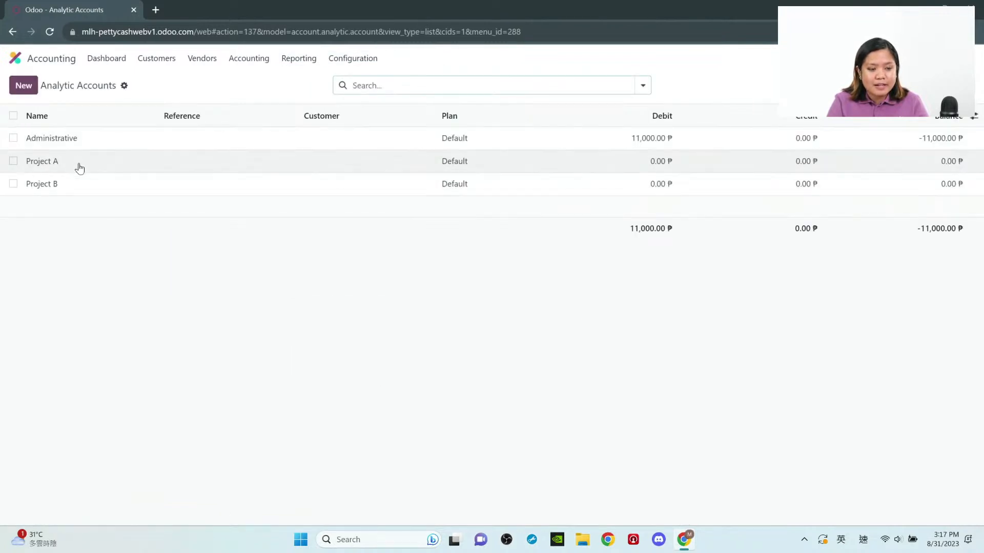
pyautogui.click(72, 138)
pyautogui.click(495, 86)
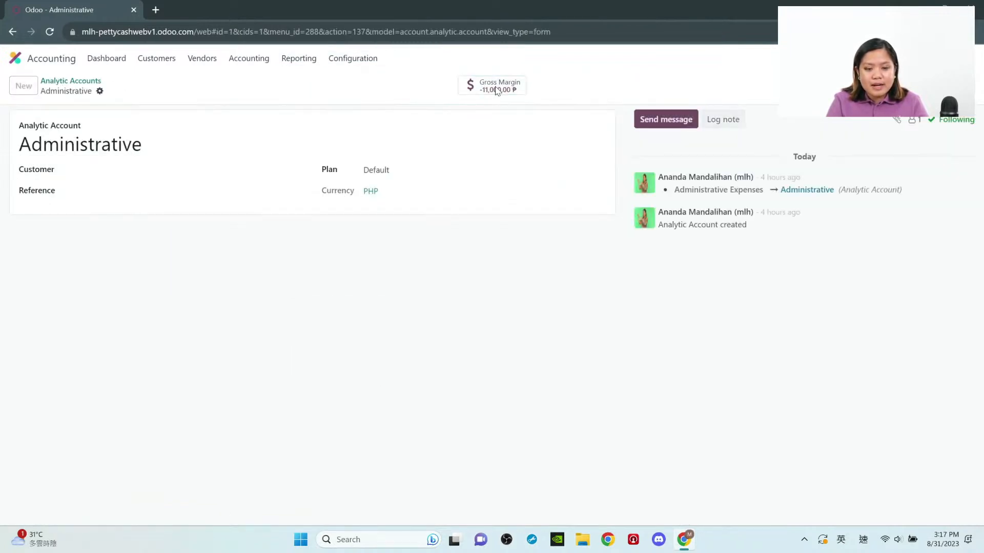
pyautogui.click(74, 144)
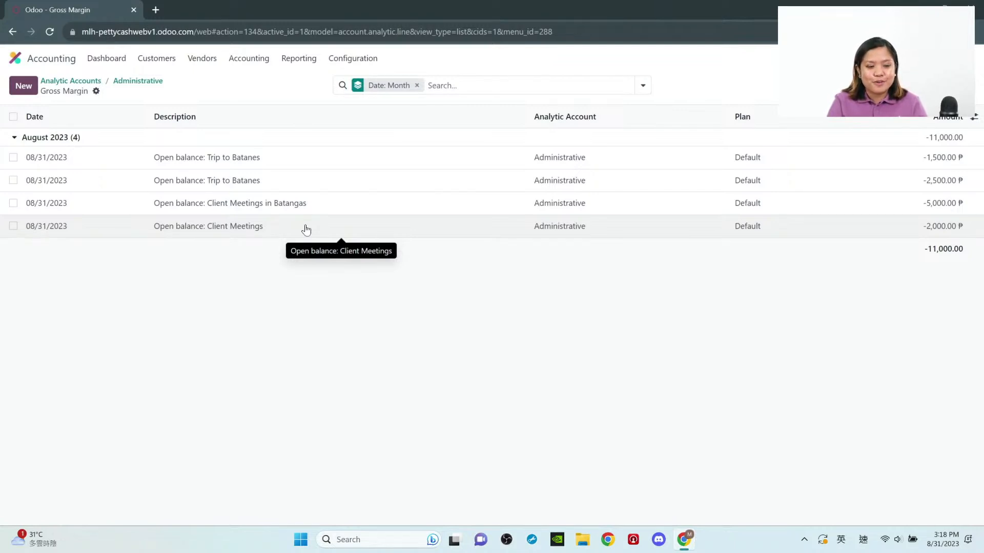
pyautogui.click(98, 81)
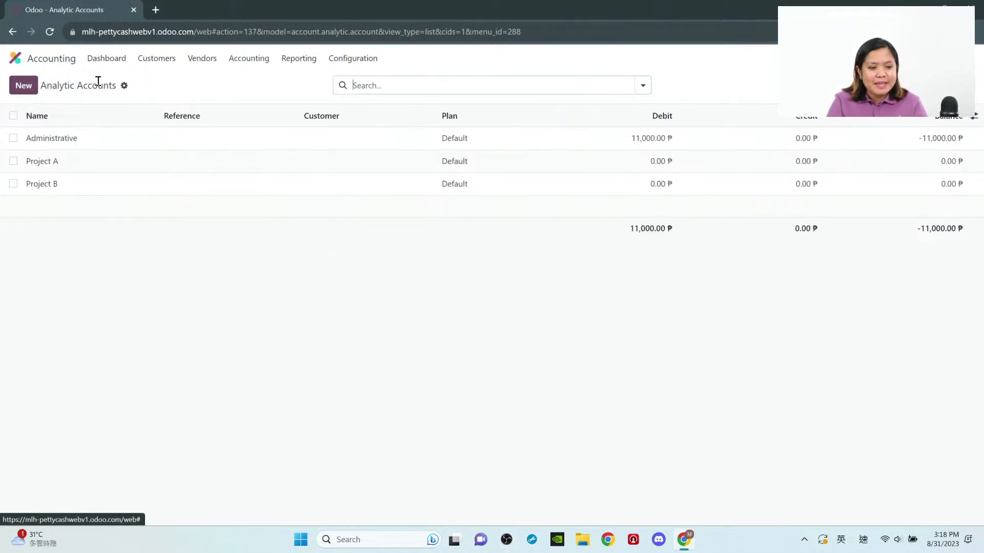
pyautogui.click(18, 59)
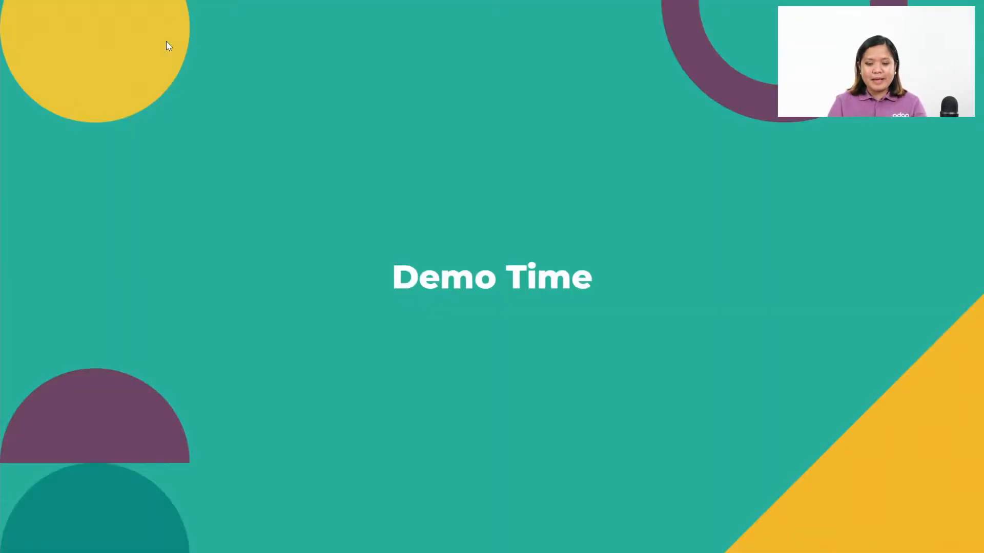
pyautogui.press('Right')
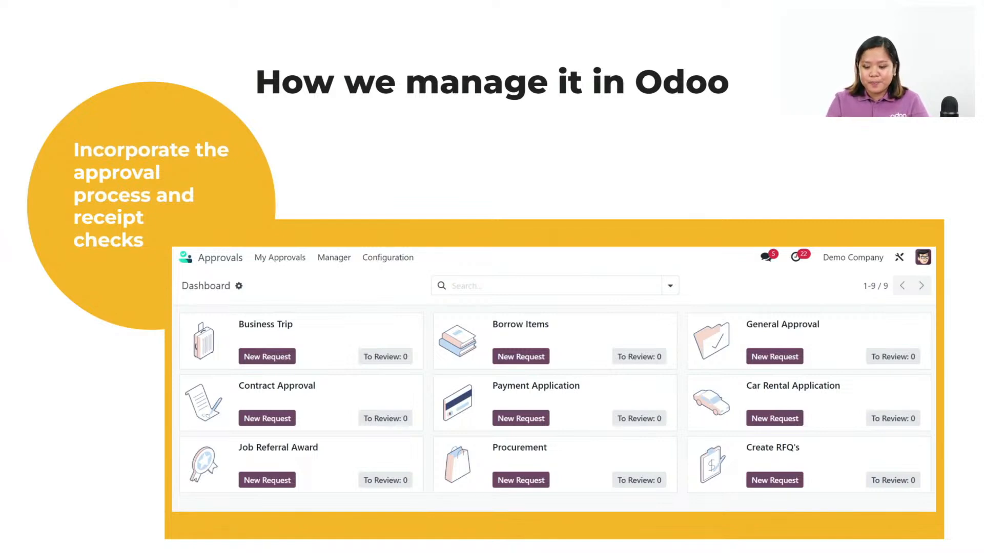
pyautogui.press('Right')
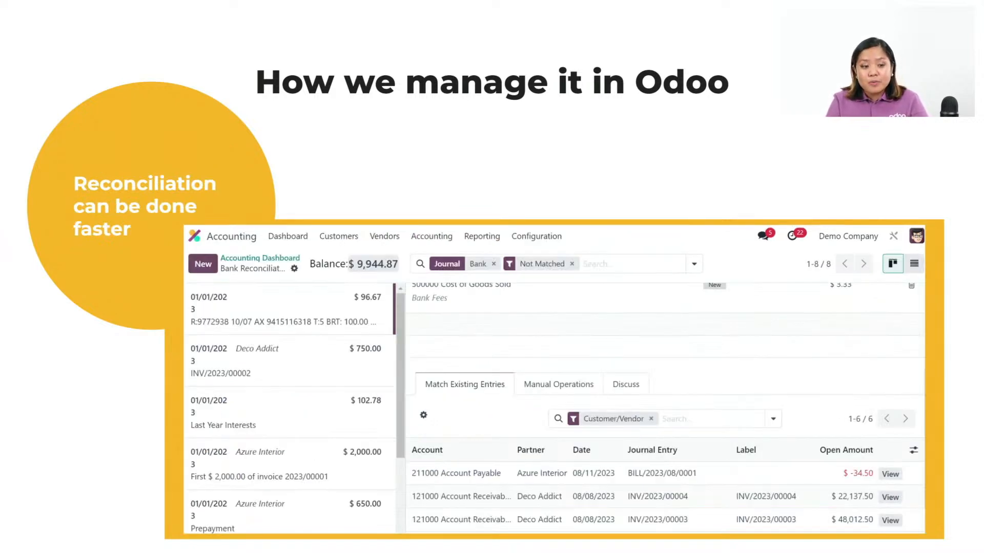
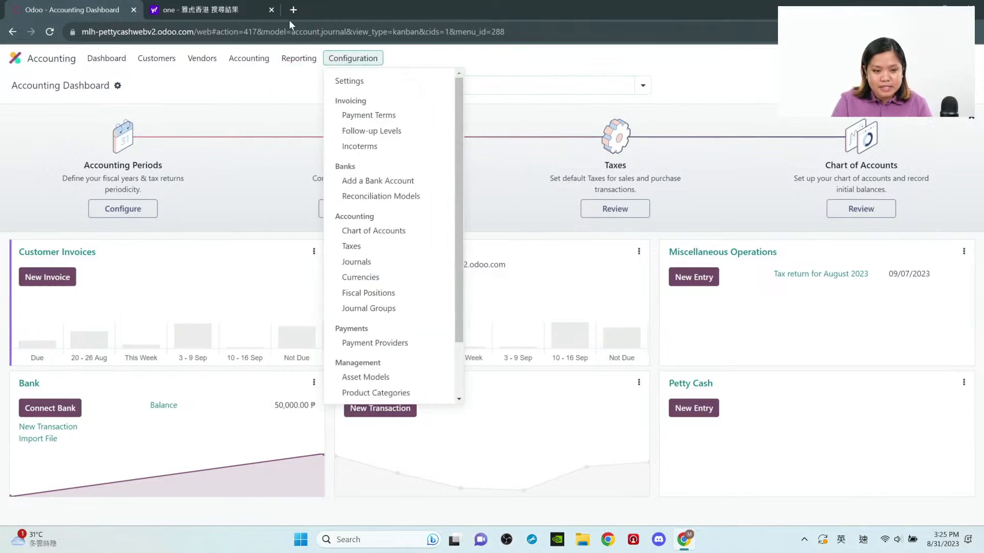
# Step: Open Accounting in the mlh-pettycashwebv1 database and start a new Petty Cash transaction with an amount of -400
pyautogui.moveTo(174, 58)
pyautogui.click(290, 114)
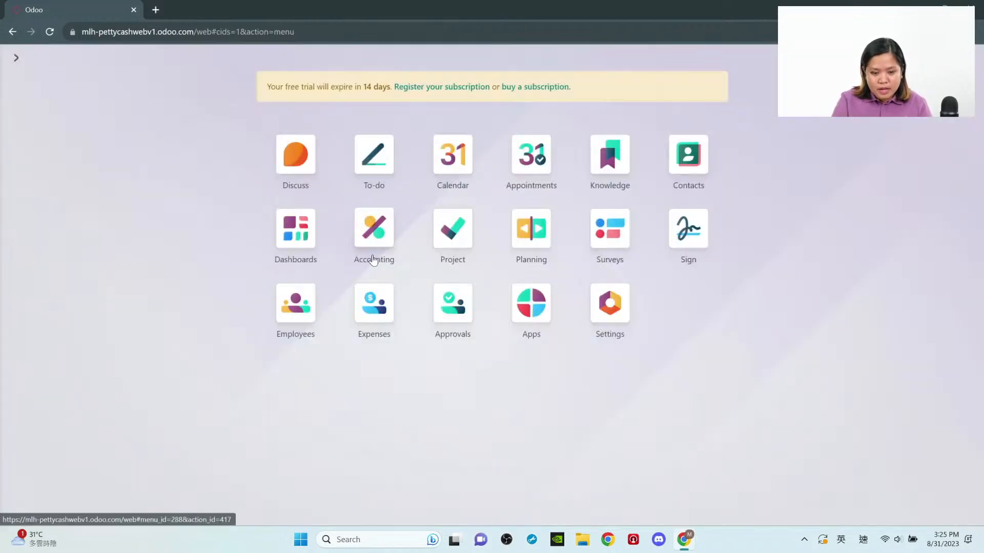
pyautogui.click(372, 259)
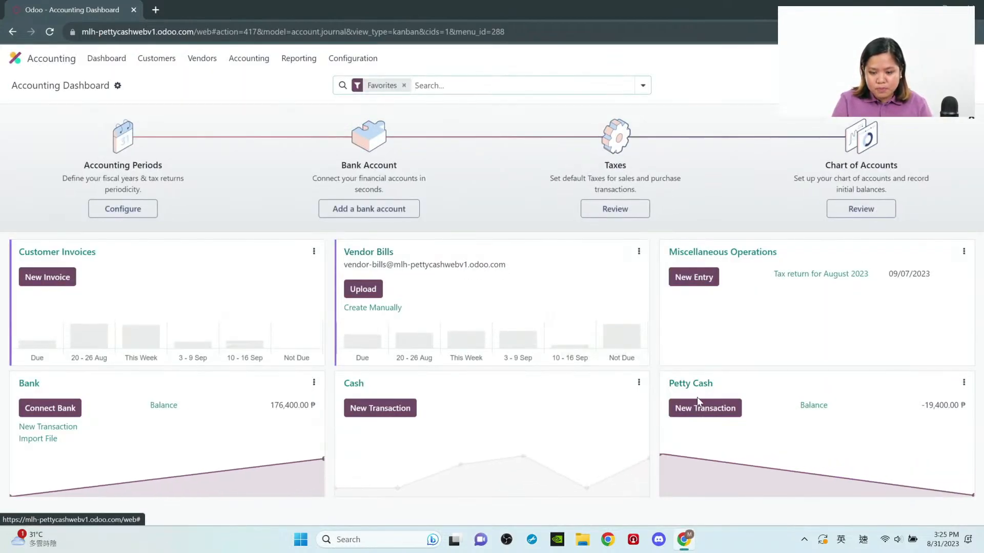
pyautogui.click(699, 405)
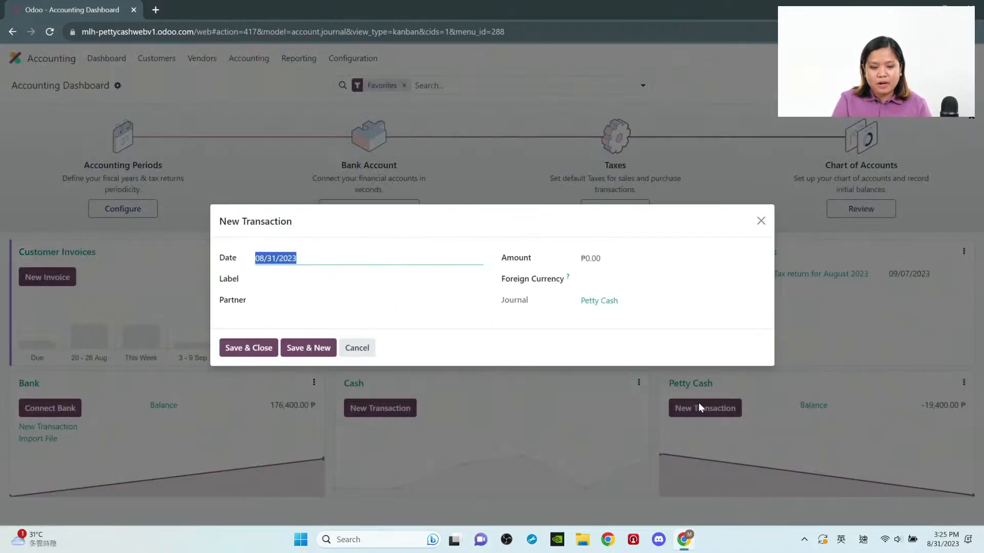
pyautogui.click(645, 264)
pyautogui.write('=')
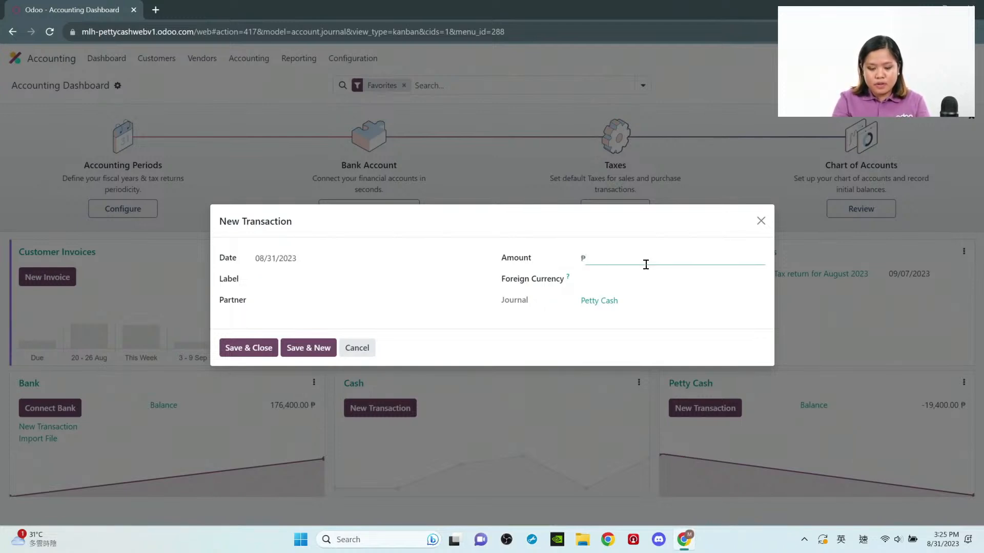
pyautogui.write('400')
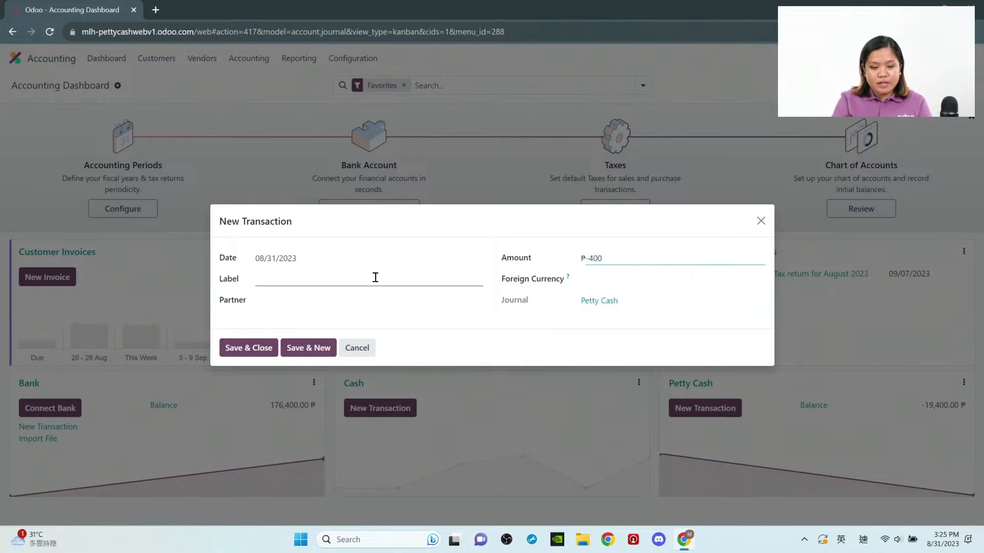
# Step: Set the transaction's partner to Employee C and its label to "Petty cash for trip", save it, and open the Petty Cash reconciliation
pyautogui.click(352, 296)
pyautogui.click(353, 296)
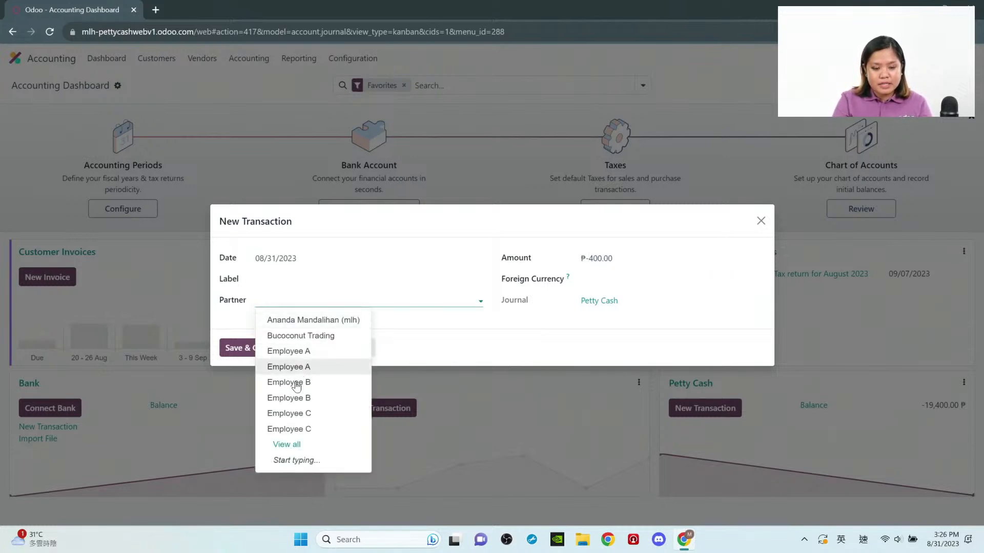
pyautogui.click(291, 418)
pyautogui.click(316, 285)
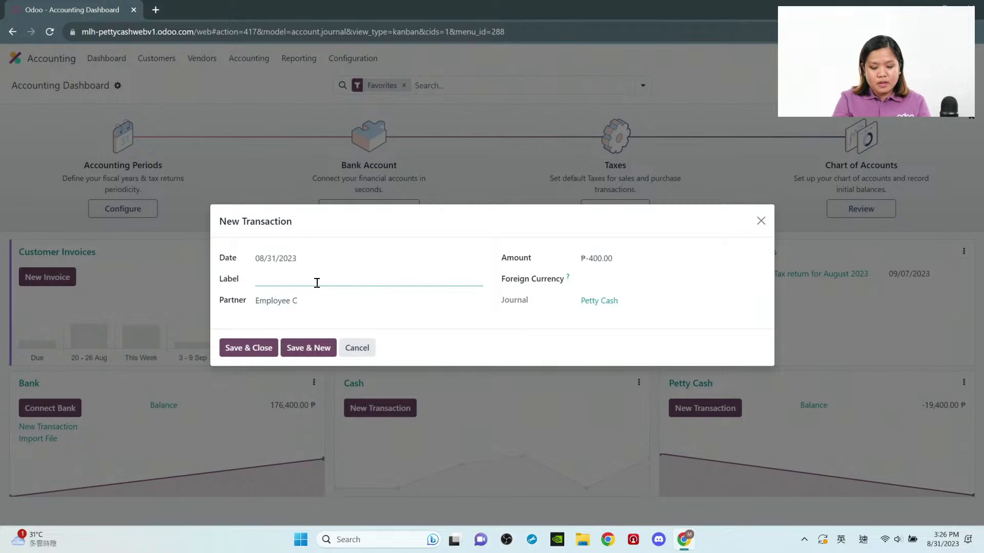
pyautogui.write('Petty cash ')
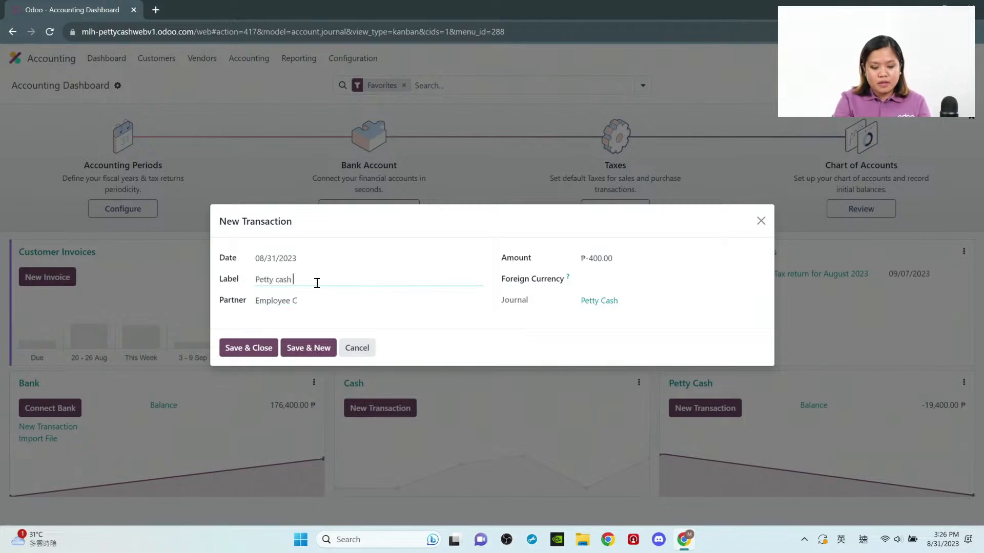
pyautogui.write('for trip')
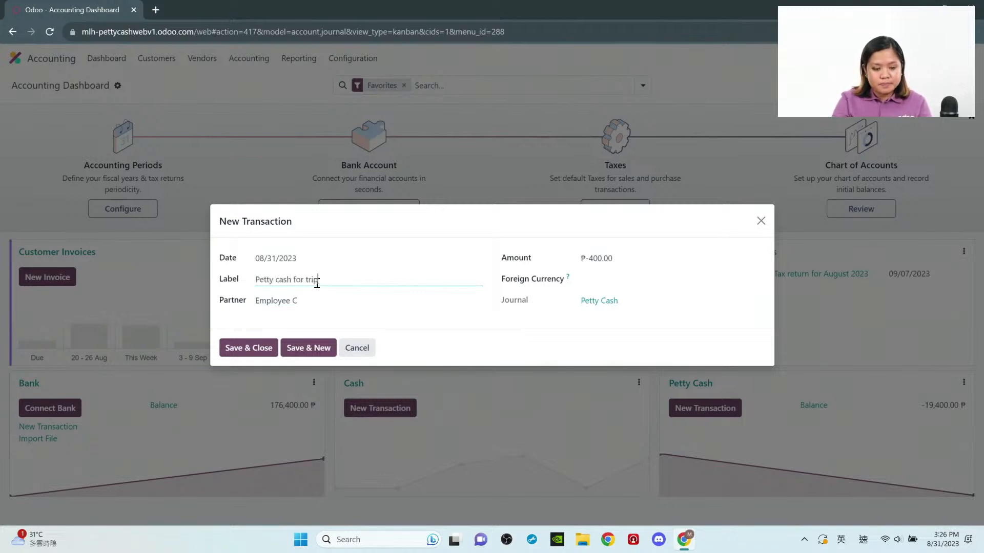
pyautogui.click(255, 348)
pyautogui.click(737, 406)
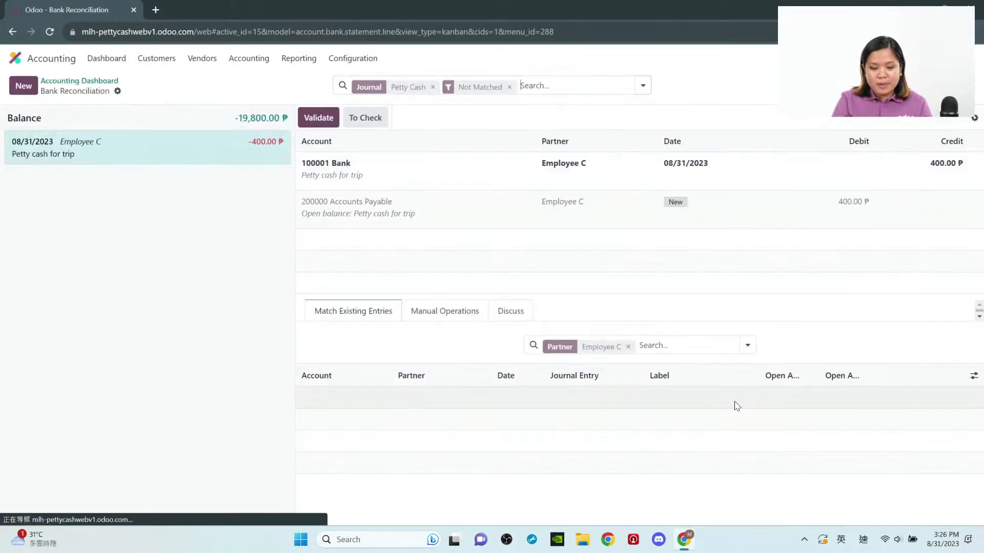
# Step: Open the Balance Sheet report and expand Current Assets to examine the Petty Cash account
pyautogui.click(299, 58)
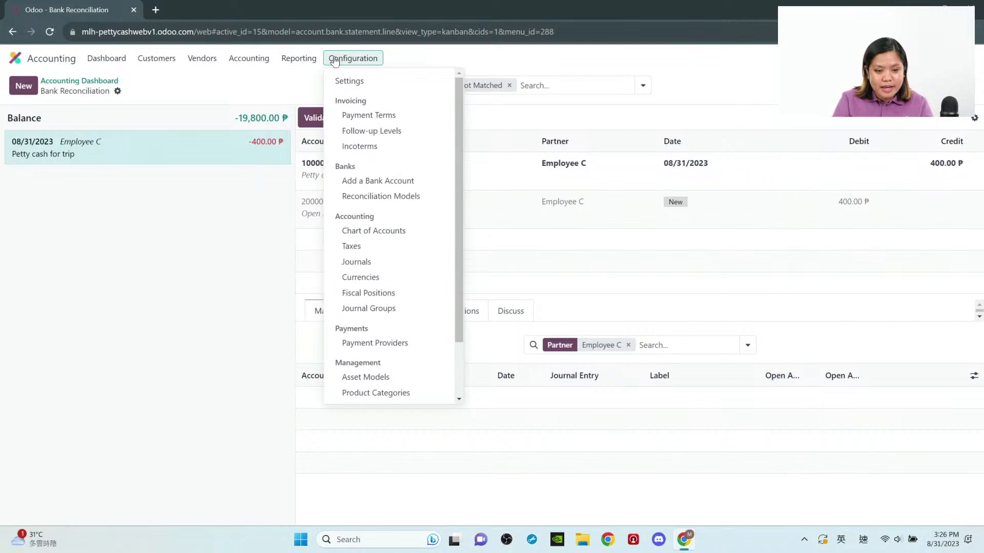
pyautogui.click(304, 99)
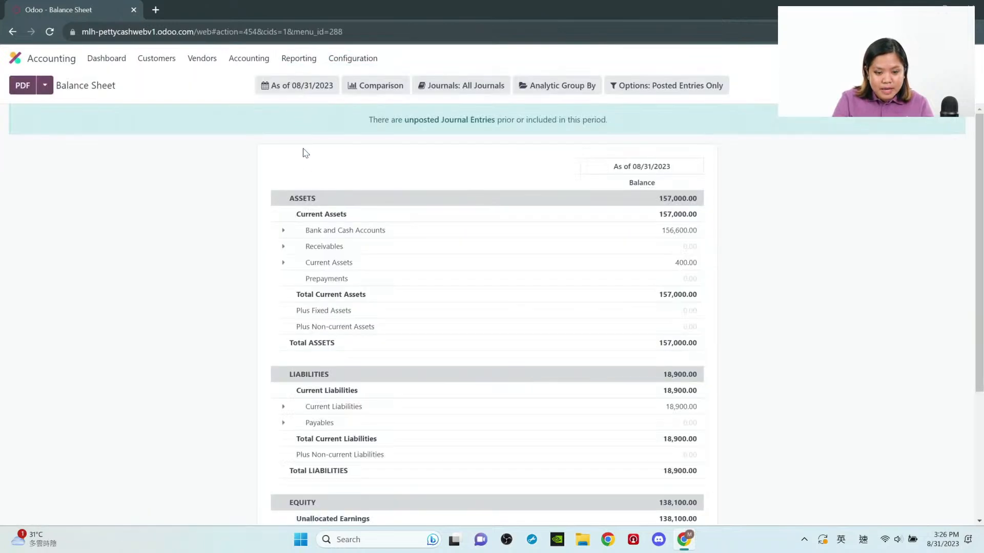
pyautogui.click(297, 262)
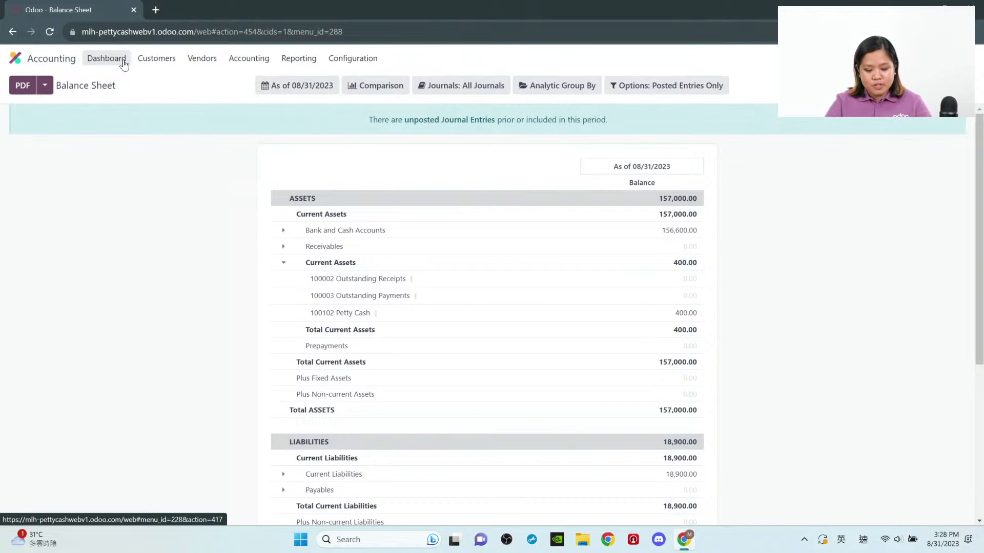
pyautogui.click(123, 61)
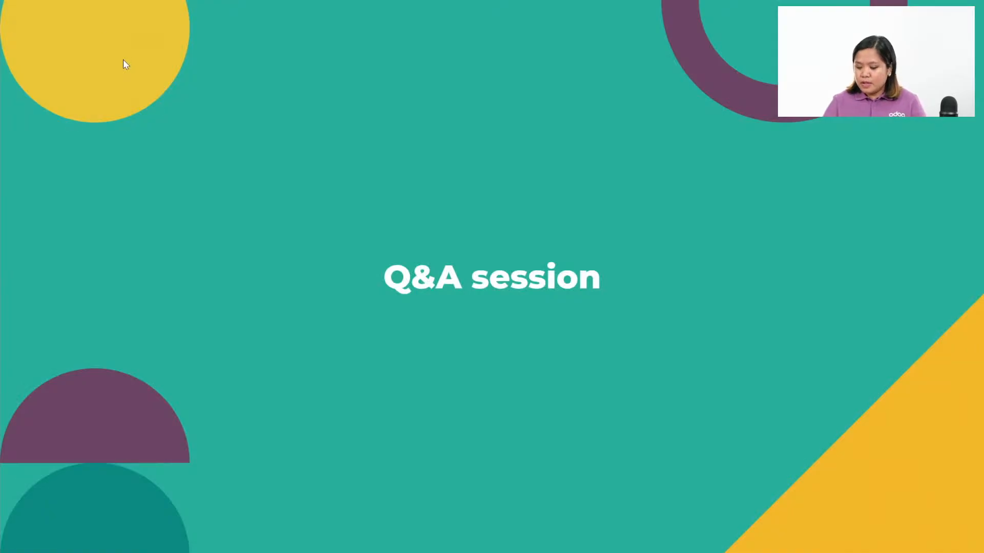